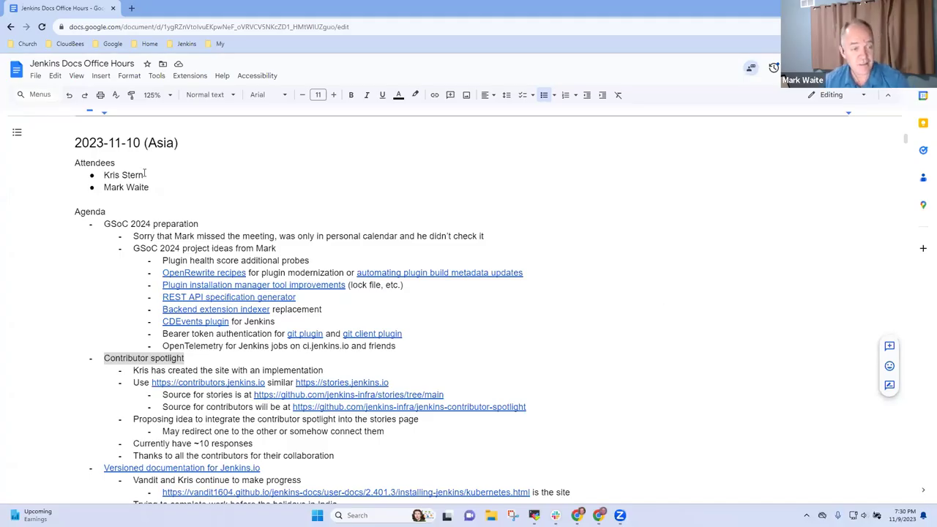
Go through the 2023-11-10 (Asia) agenda from the attendees and GSoC 2024 preparation items, highlighting the Contributor spotlight topic.
click(183, 155)
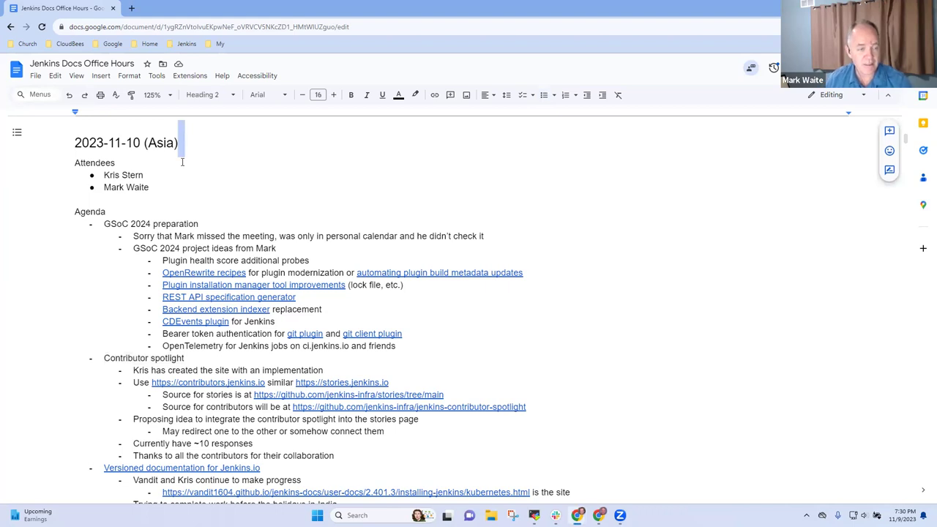
key(Down)
key(Down)
key(Down)
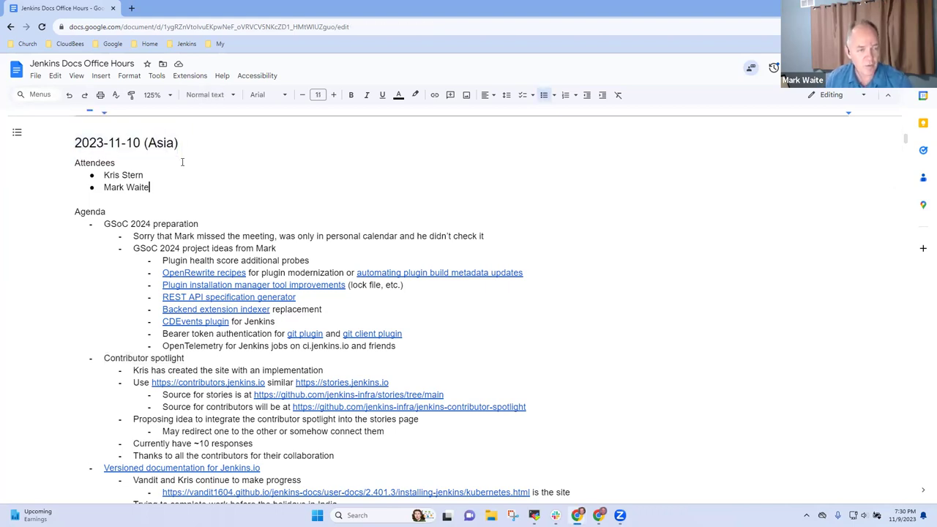
key(Down)
key(Down)
key(Down)
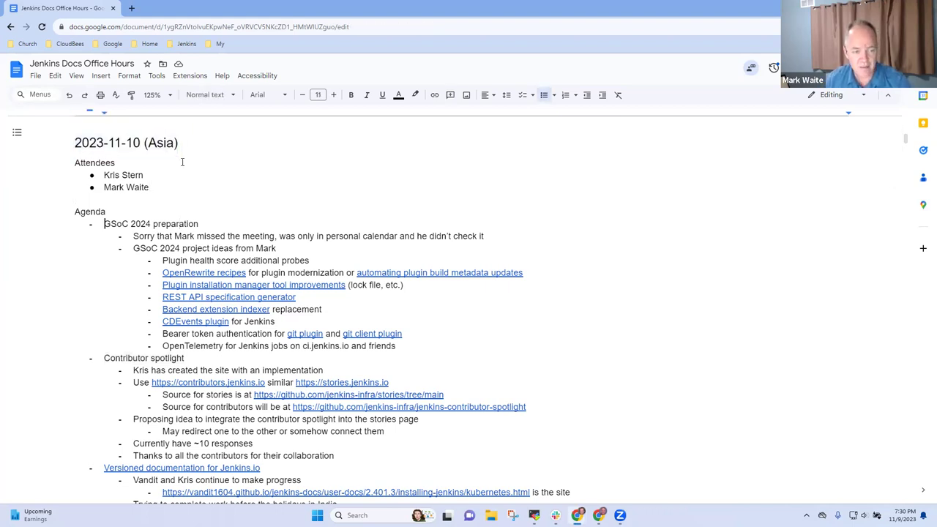
key(Down)
key(Down)
key(Down)
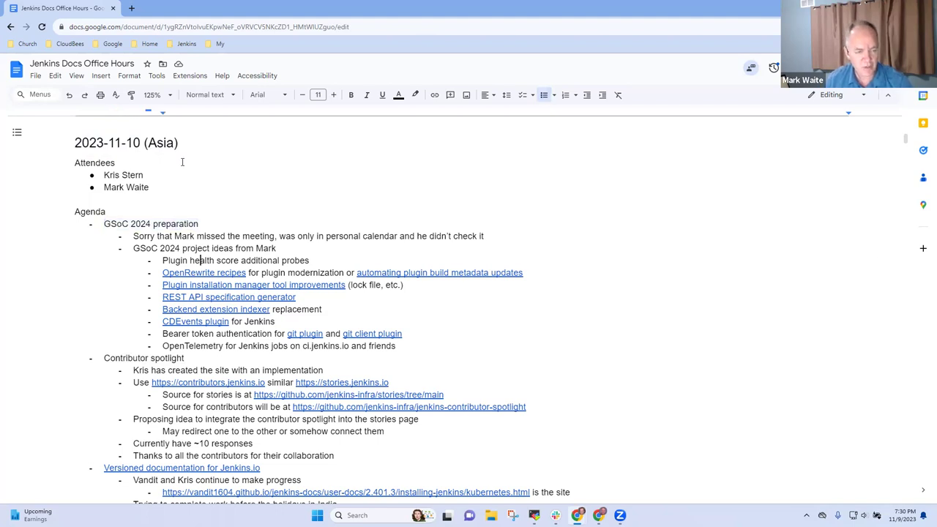
key(Down)
key(Down)
key(Down)
key(Down)
key(Down)
key(Down)
key(Down)
key(Down)
key(Home)
key(shift+End)
Go through the Contributor spotlight notes and highlight the "Versioned documentation for Jenkins.io" topic.
key(Down)
key(Down)
key(Down)
key(Down)
key(Down)
key(Down)
key(Down)
key(Down)
key(Down)
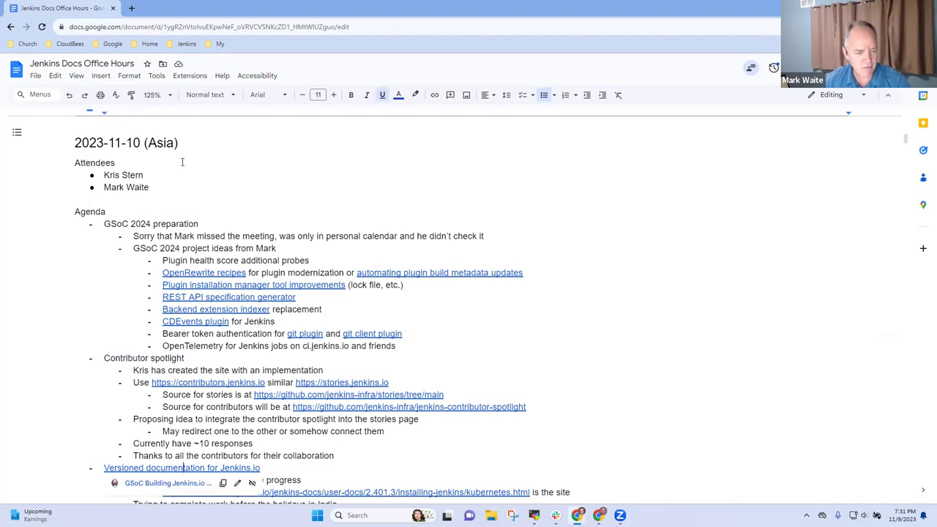
key(Home)
key(shift+End)
Go through the versioned documentation notes and highlight the agenda topic on the LTS 2.426.1 release.
key(Down)
key(Down)
key(Down)
key(Down)
key(Down)
key(Down)
key(Down)
key(Down)
key(Down)
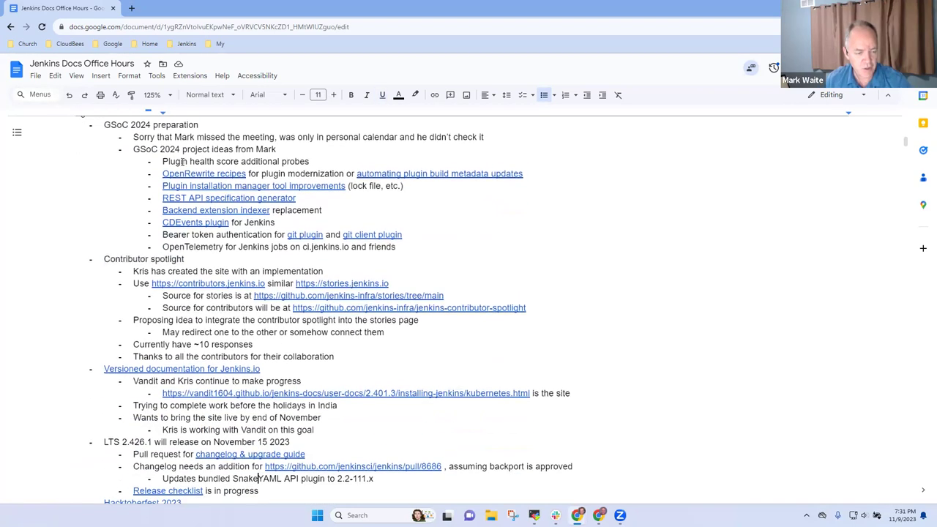
key(Up)
key(Up)
key(Up)
key(Home)
key(shift+End)
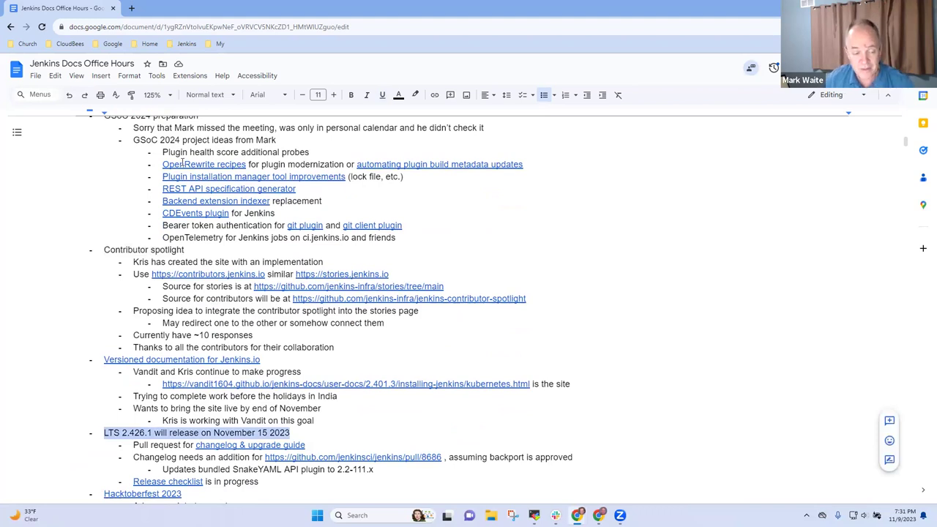
Go through the LTS release and Hacktoberfest 2023 notes and highlight the "Updatecli discussion" topic.
key(Down)
key(Down)
key(Down)
key(Down)
key(Down)
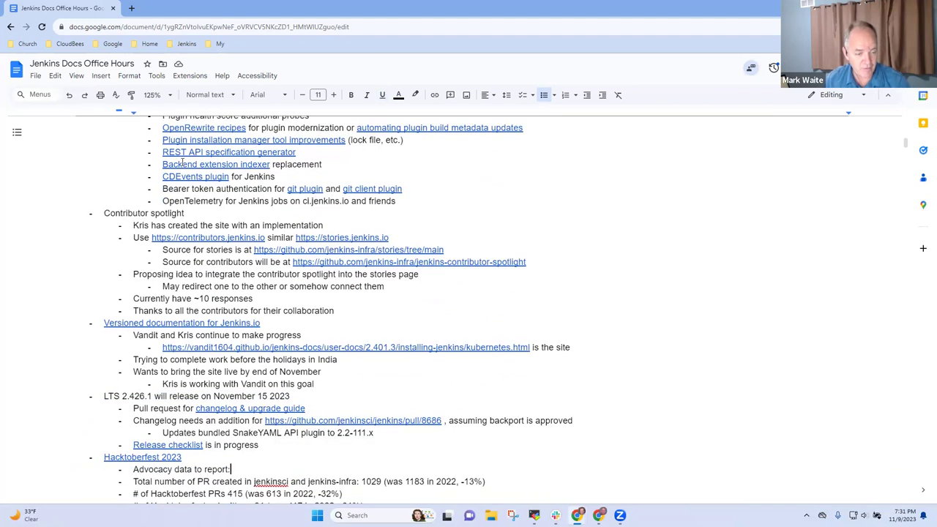
key(Down)
key(Down)
key(Down)
key(Down)
key(Down)
key(Down)
key(Down)
key(Down)
key(Down)
key(Down)
key(Down)
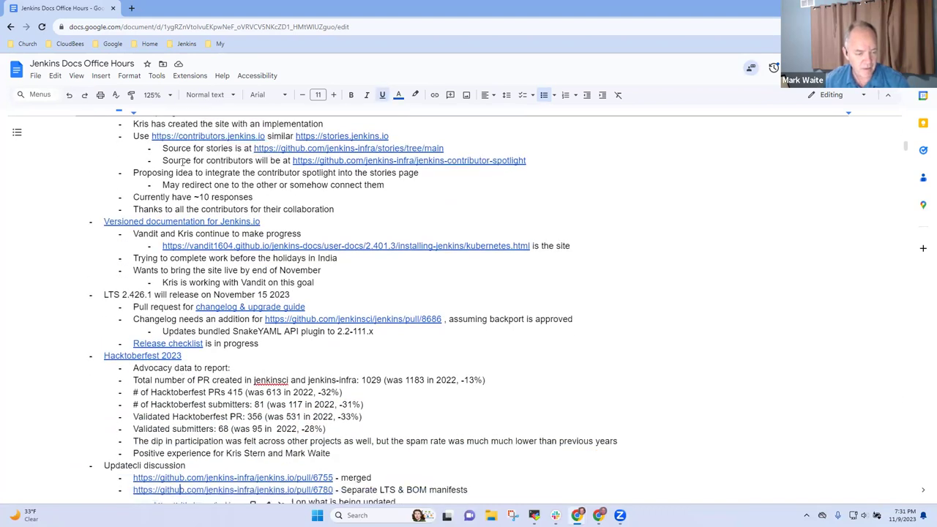
key(Down)
key(shift+End)
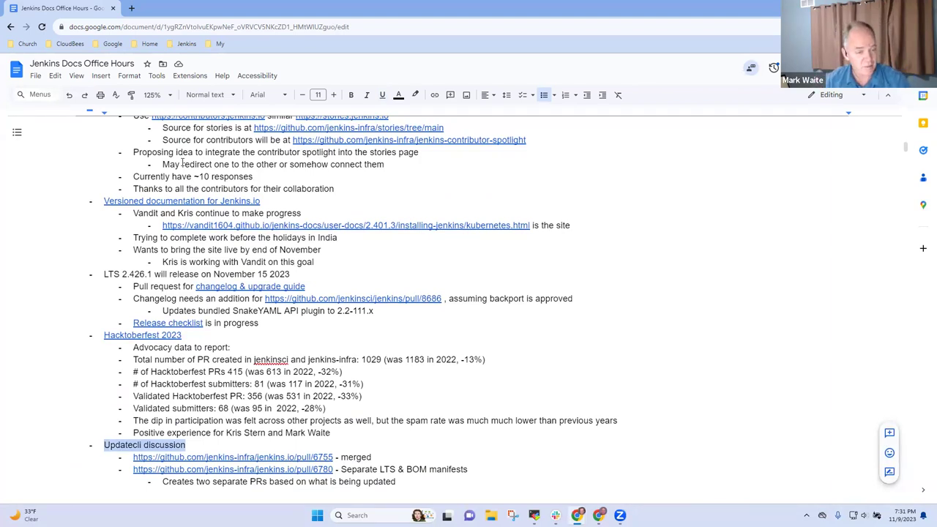
Return to the start of the agenda and highlight the "GSoC 2024 preparation" topic.
key(Up)
key(Up)
key(Up)
key(Up)
key(Up)
key(Up)
key(Up)
key(Up)
key(Up)
key(Up)
key(Up)
key(Up)
key(Up)
key(Up)
key(Up)
key(Up)
key(Up)
key(Up)
key(Up)
key(Up)
key(Up)
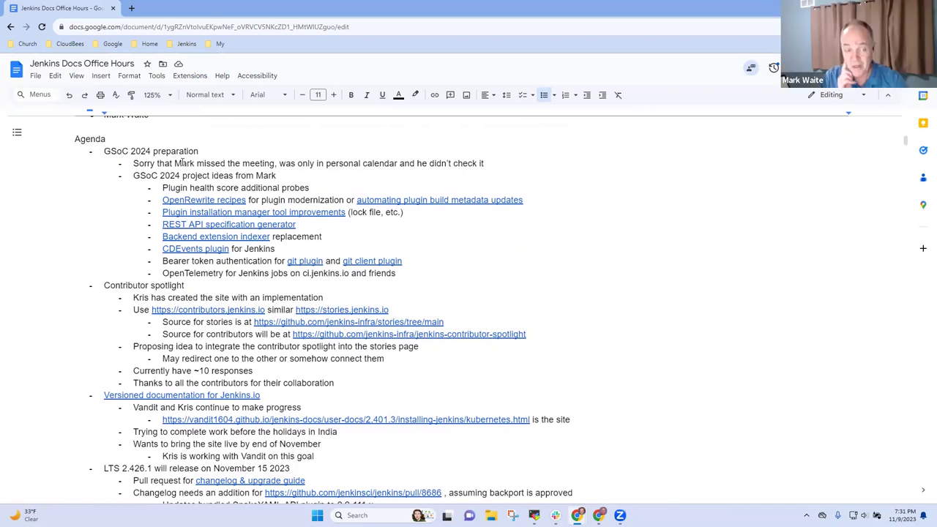
key(shift+End)
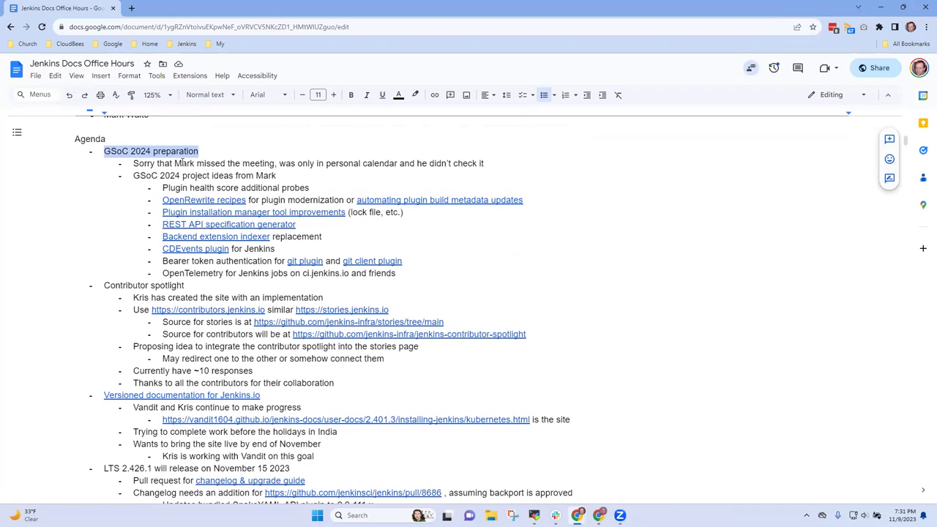
Highlight the missed-meeting note and the GSoC 2024 project ideas line beneath the preparation topic, one after the other.
key(Right)
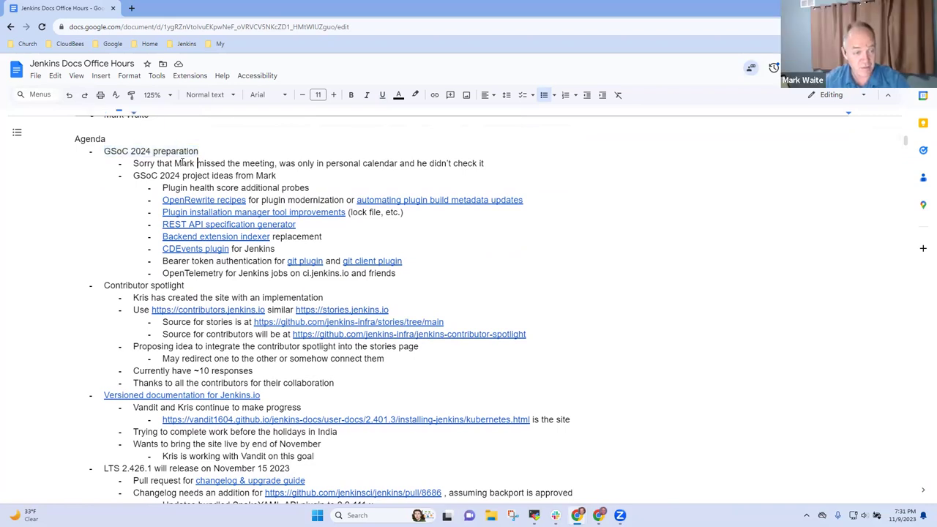
key(shift+End)
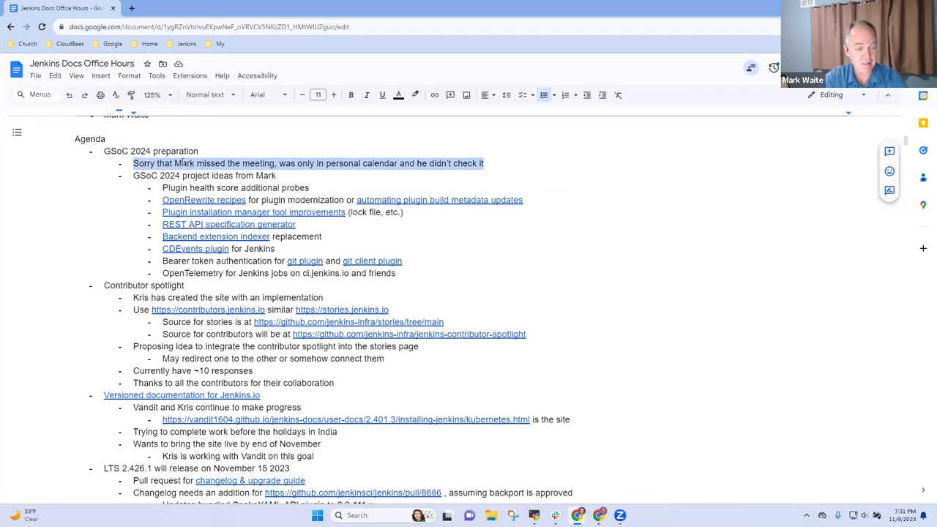
key(Down)
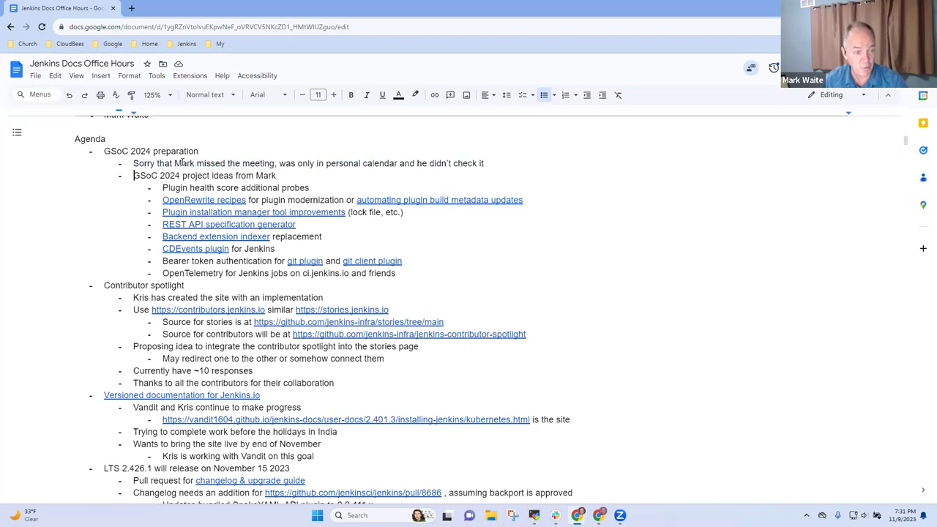
key(shift+Home)
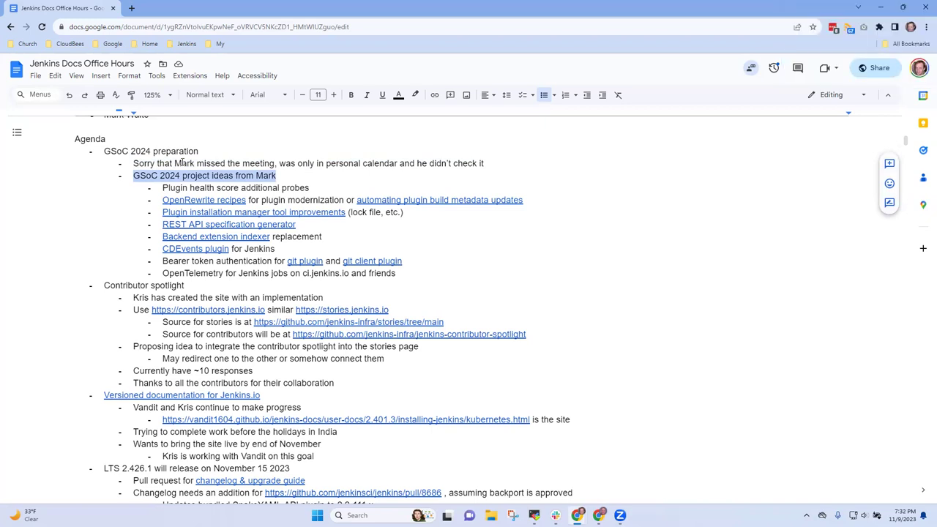
Append a parenthetical note to the "Plugin health score additional probes" bullet, crediting the ideas' contributor and ending with "see the probe list".
key(End)
key(Down)
key(shift+Home)
key(End)
text((ideas from Adrien, see the probe list))
key(shift+End)
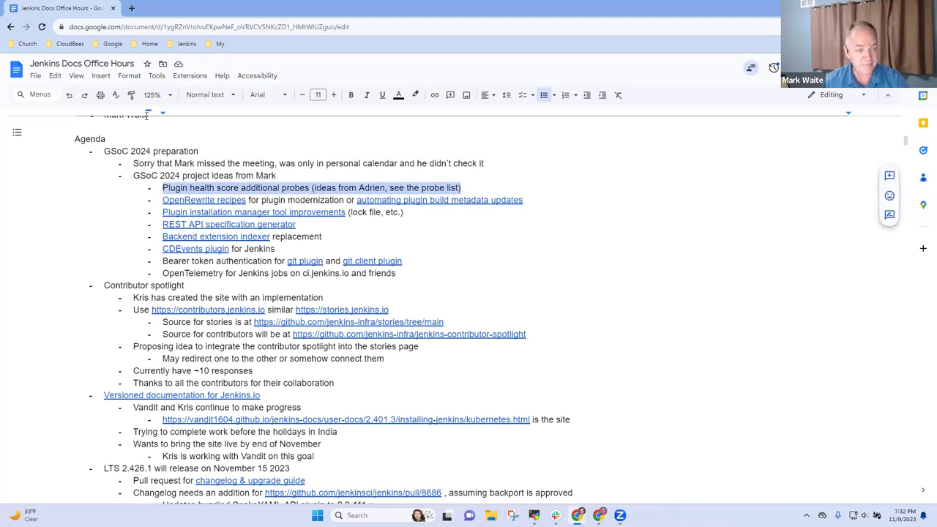
Open the linked "Automating plugin build metadata updates" project idea page, highlight its title, and return to the meeting notes.
click(268, 182)
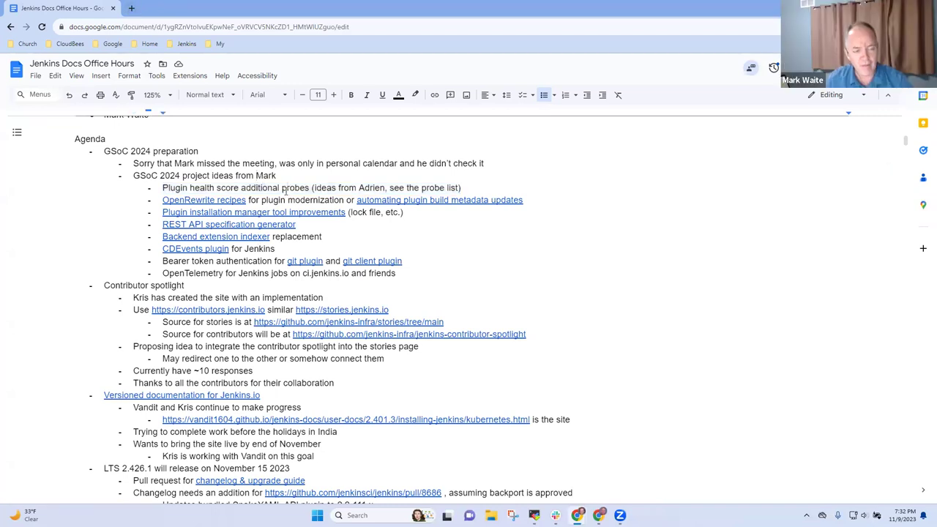
key(Down)
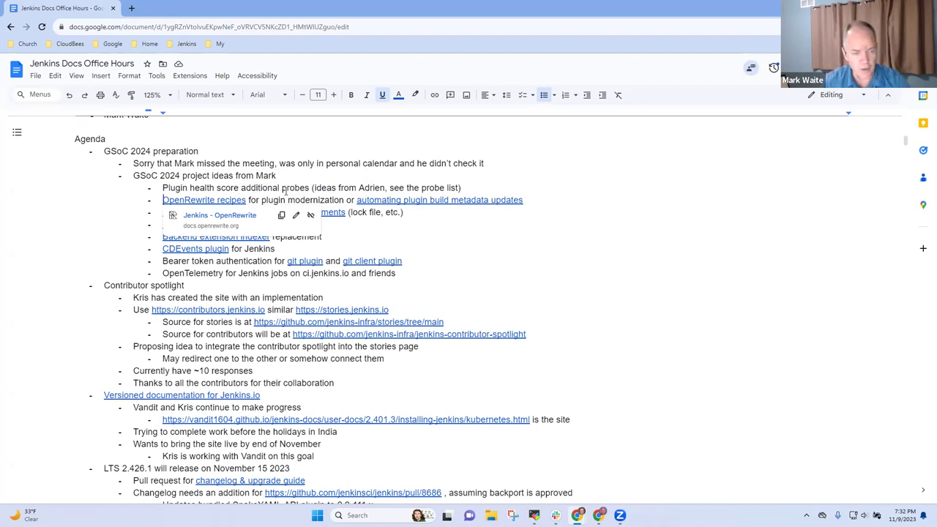
click(434, 202)
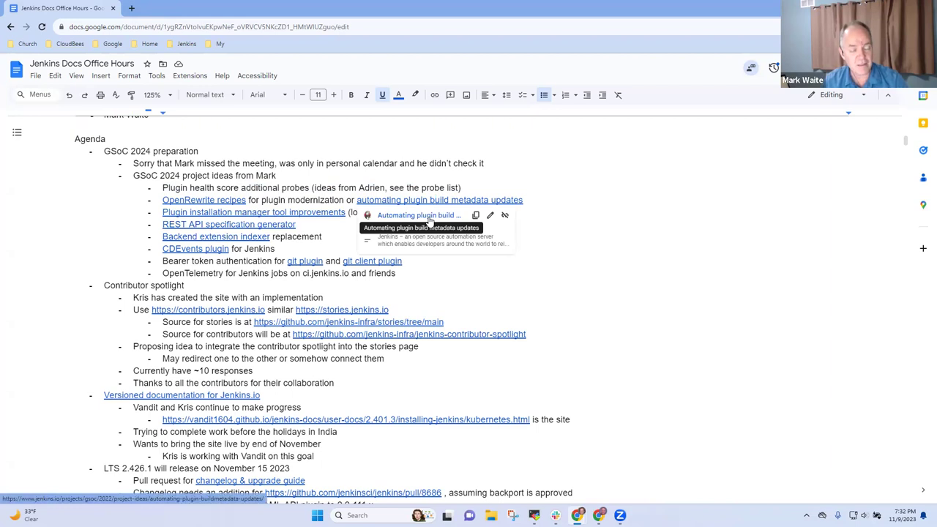
click(417, 215)
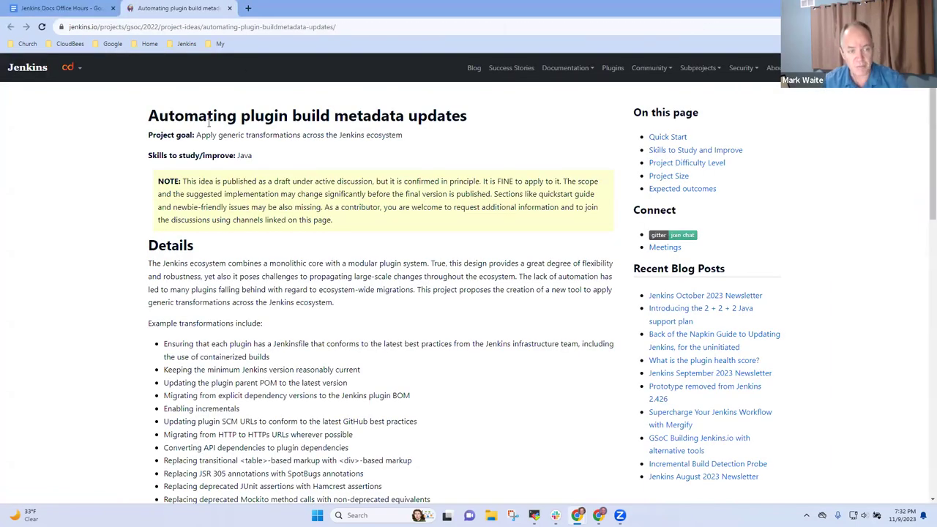
drag(146, 109, 448, 123)
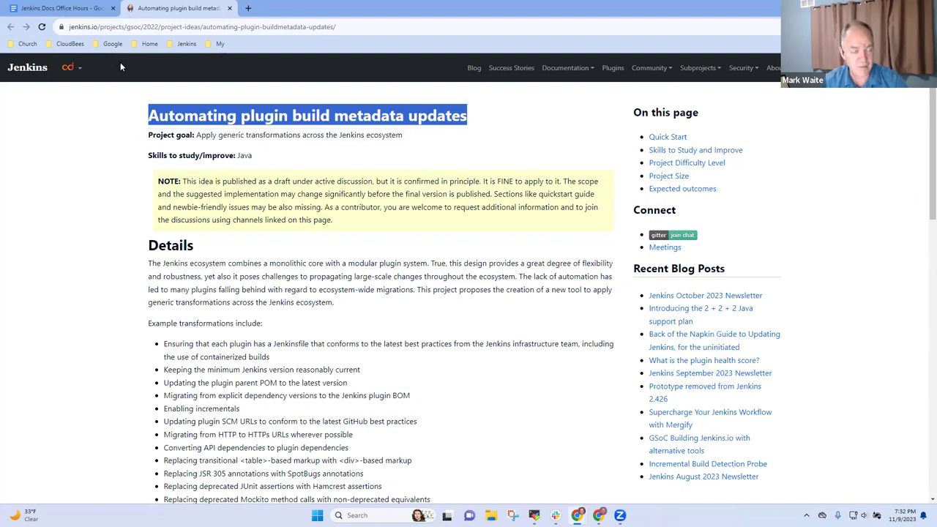
click(87, 10)
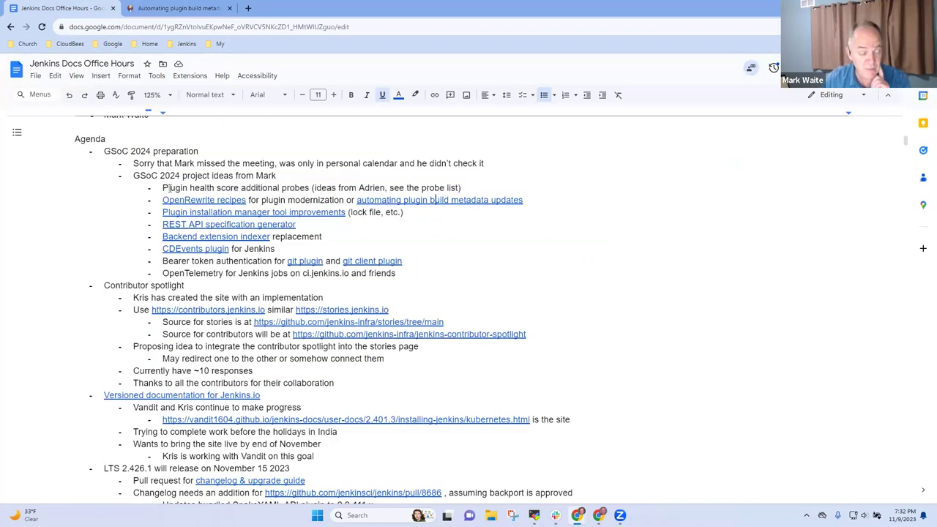
Highlight "OpenRewrite recipes" in the project ideas, examine its linked Jenkins recipe page, and return to the meeting notes.
click(299, 188)
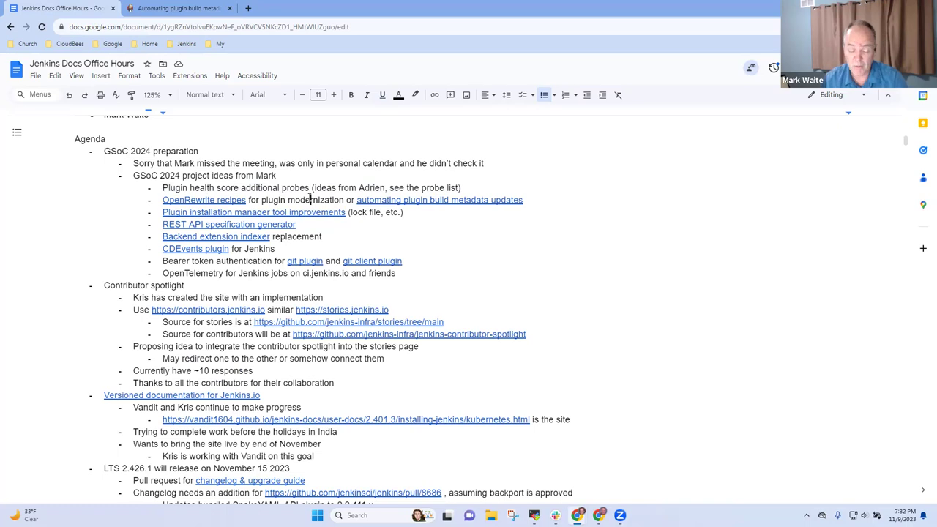
key(Down)
key(Home)
key(ctrl+shift+Right)
key(ctrl+shift+Right)
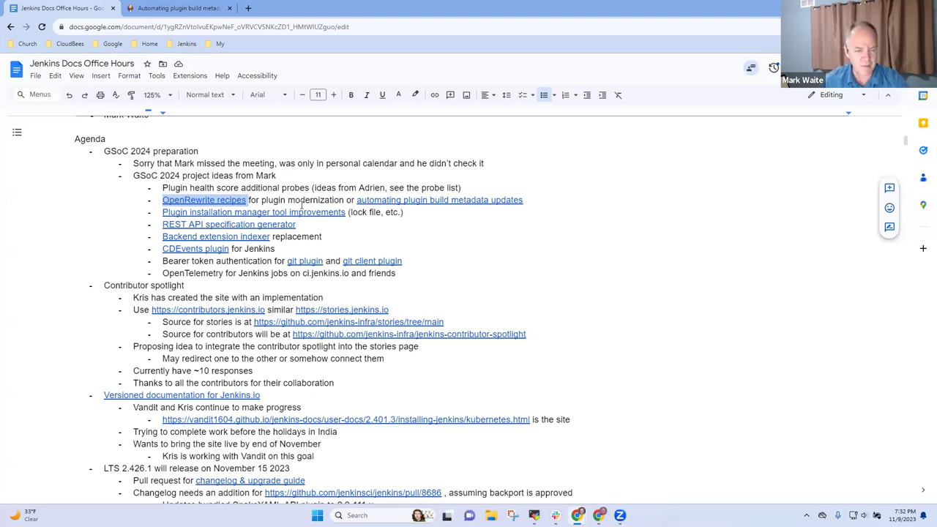
click(320, 197)
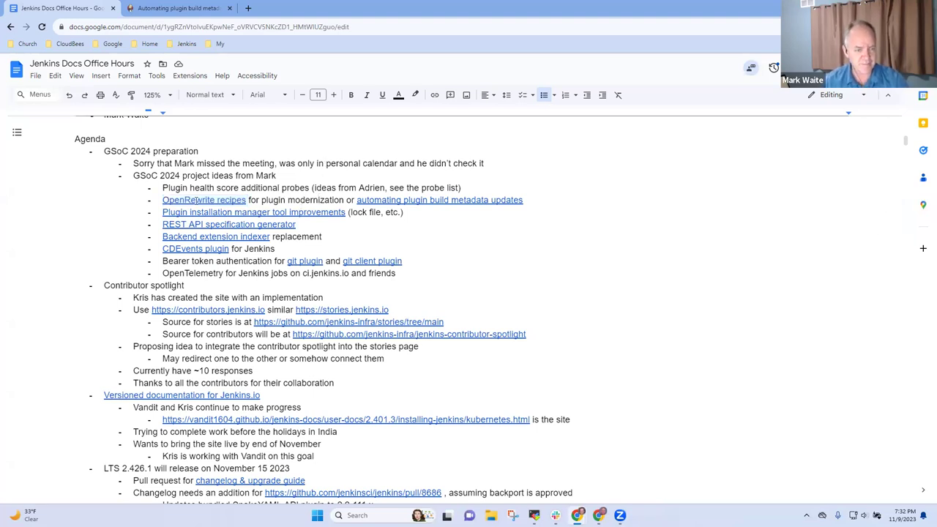
click(208, 199)
click(232, 215)
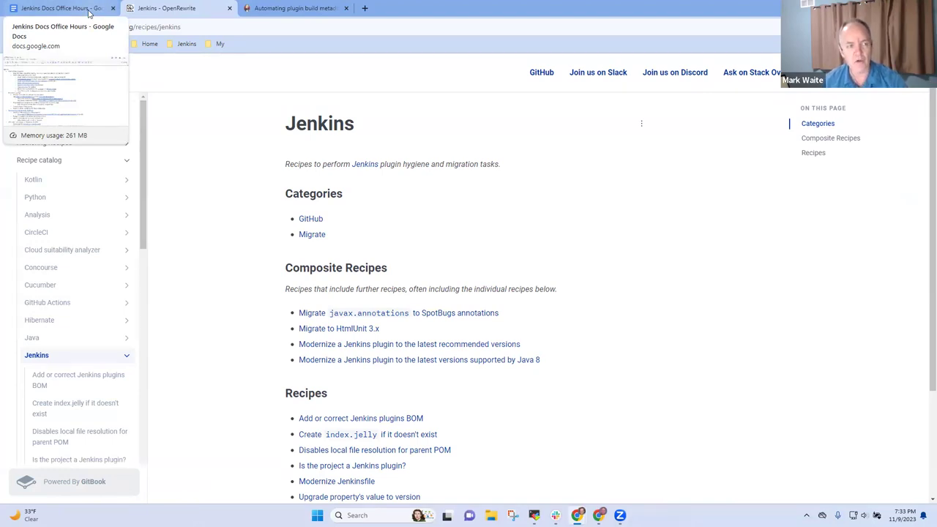
click(90, 10)
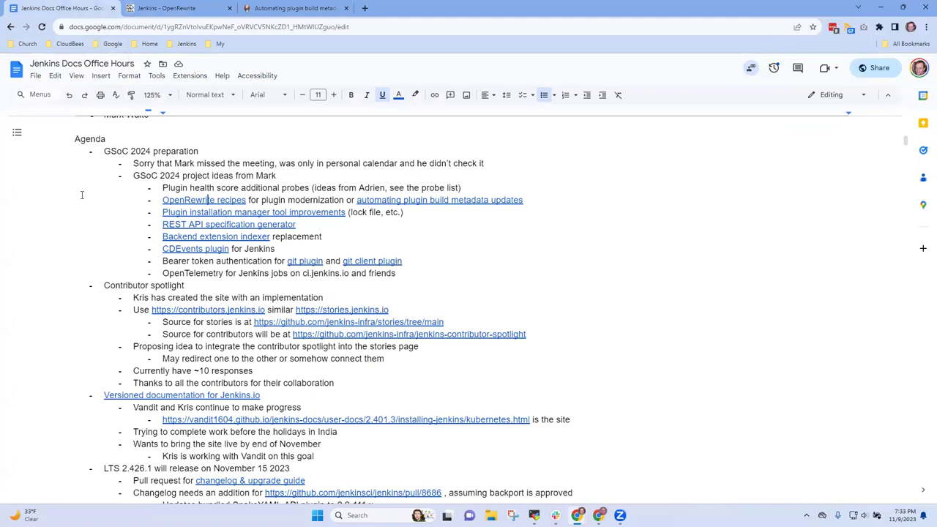
Move the "Bearer token authentication for git plugin and git client plugin" bullet above the "Plugin installation manager tool improvements" bullet.
click(414, 212)
key(shift+Home)
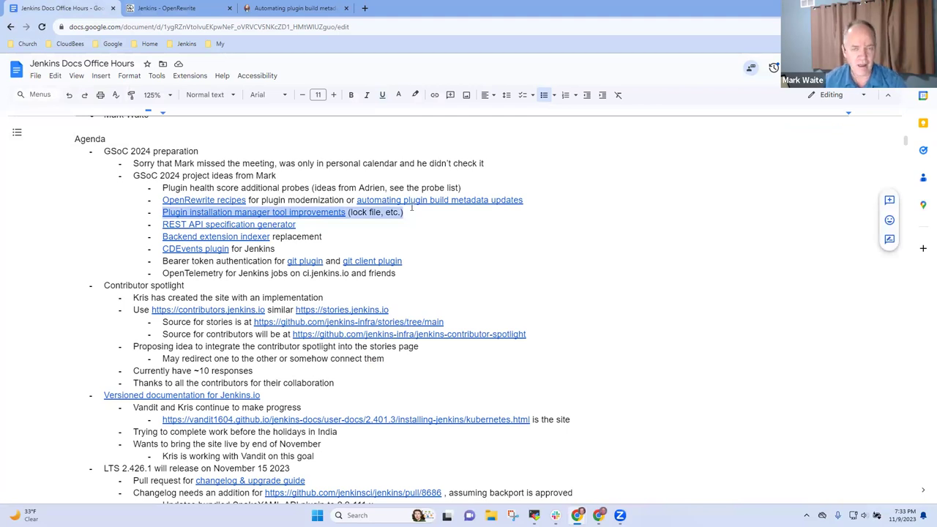
click(295, 253)
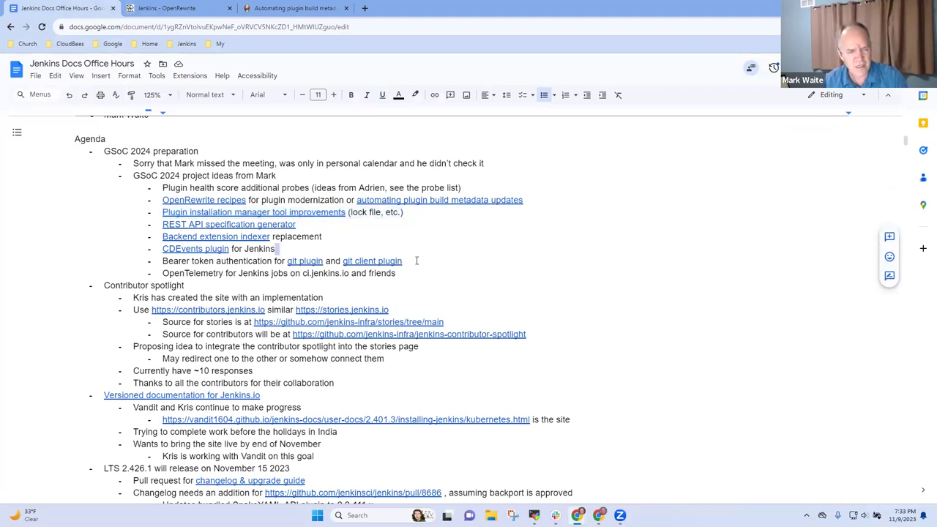
key(Down)
key(Home)
key(shift+End)
key(ctrl+x)
key(Up)
key(Up)
key(Up)
key(Up)
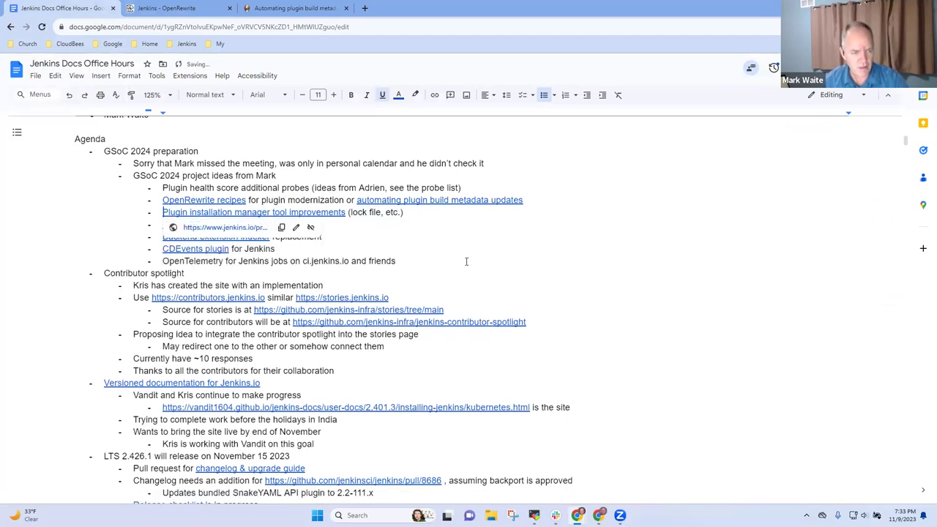
key(ctrl+v)
key(Up)
key(shift+End)
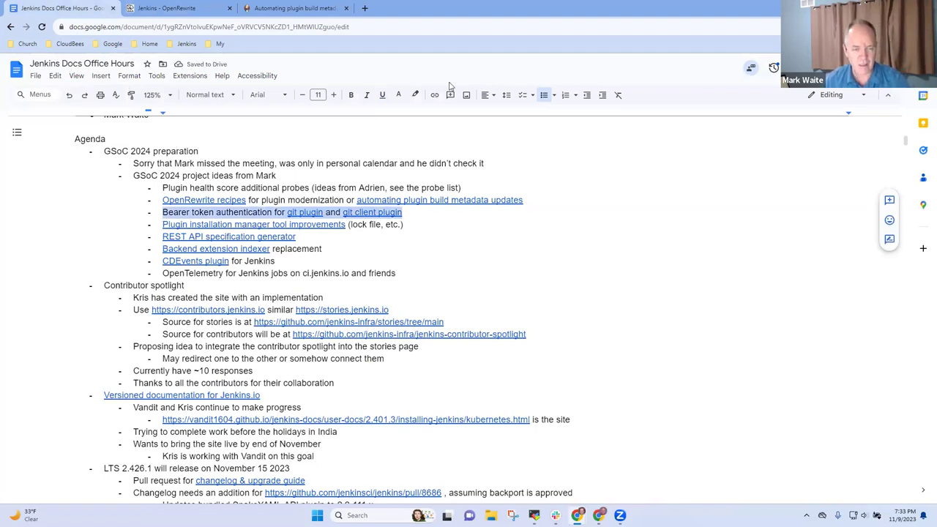
Append "(new authentication technique)" to the "Bearer token authentication for git plugin and git client plugin" bullet and highlight the whole line.
click(414, 209)
text(()
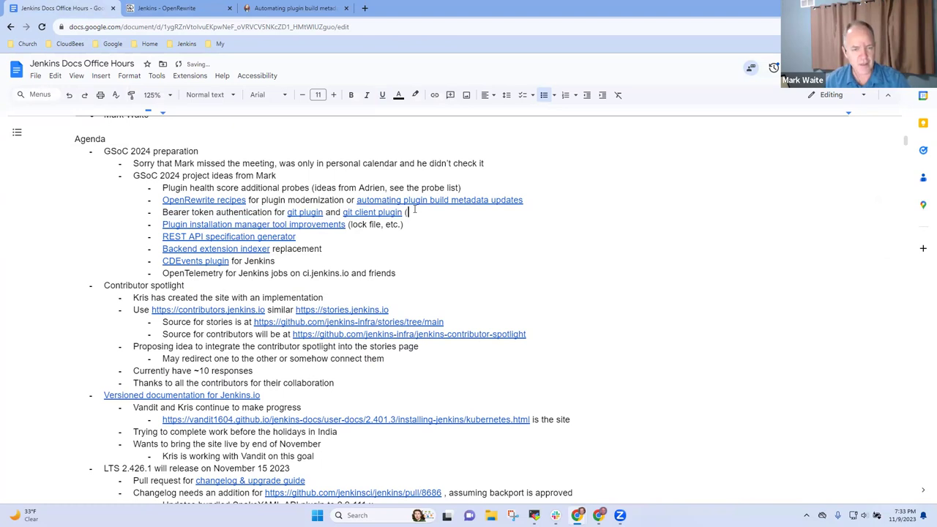
text(new auth)
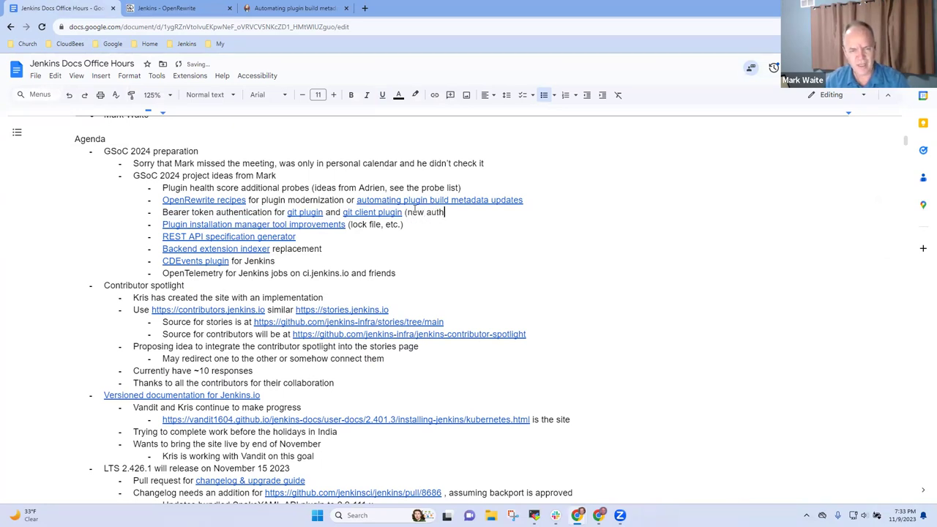
text(entication )
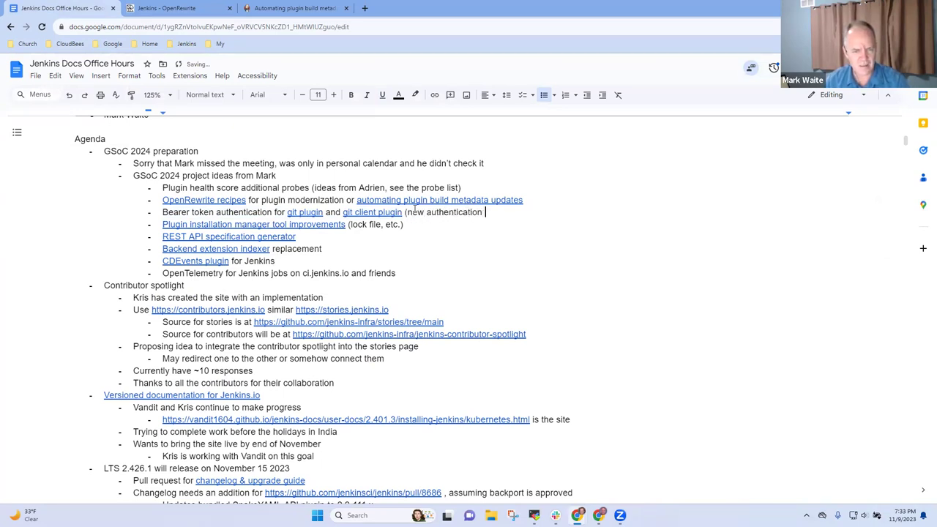
text(technique)
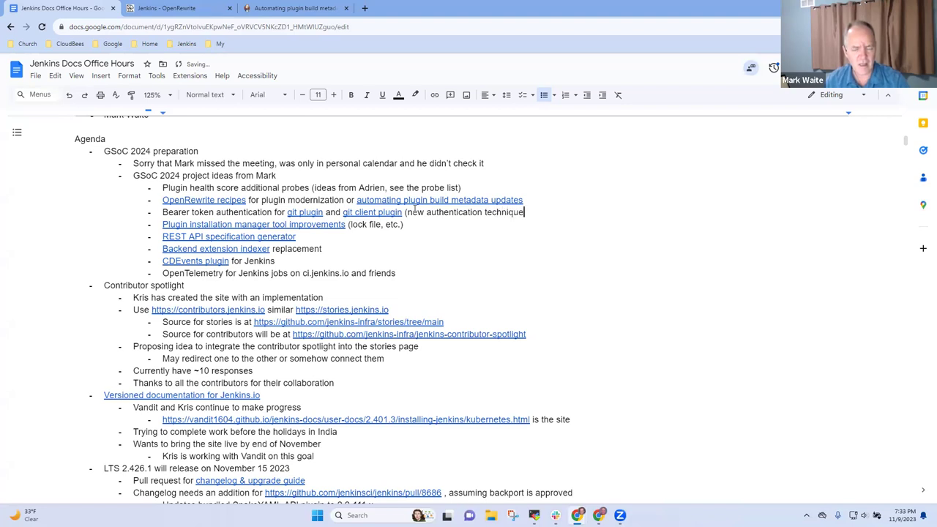
text())
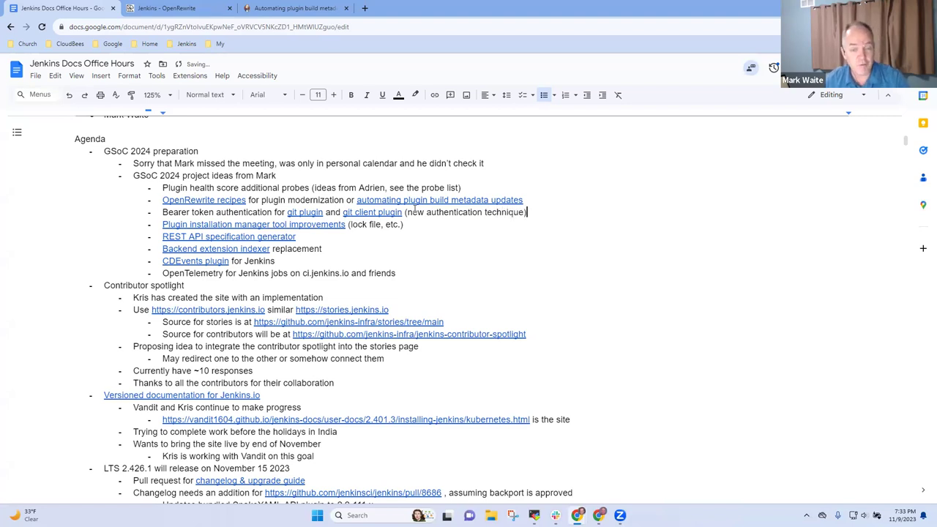
key(shift+Home)
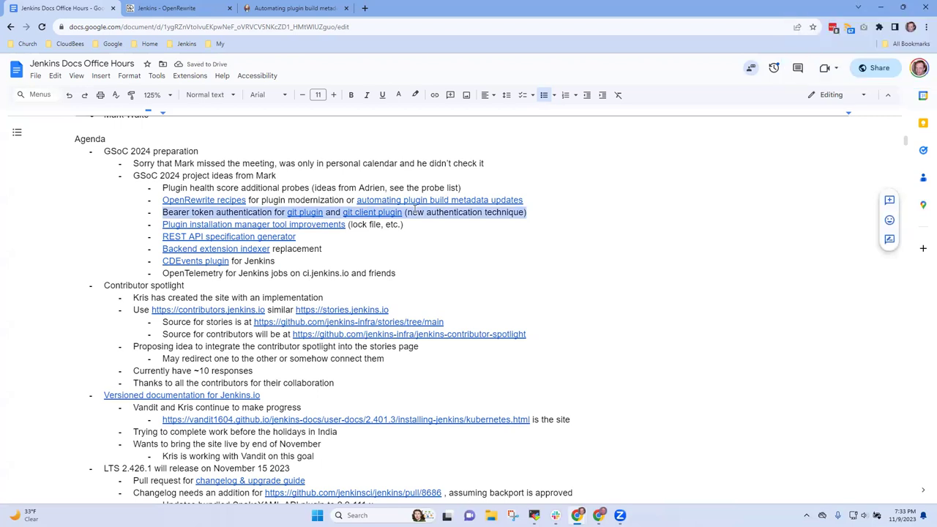
Move the "Backend extension indexer replacement" bullet above the "REST API specification generator" bullet in the project ideas.
key(End)
key(Down)
key(Down)
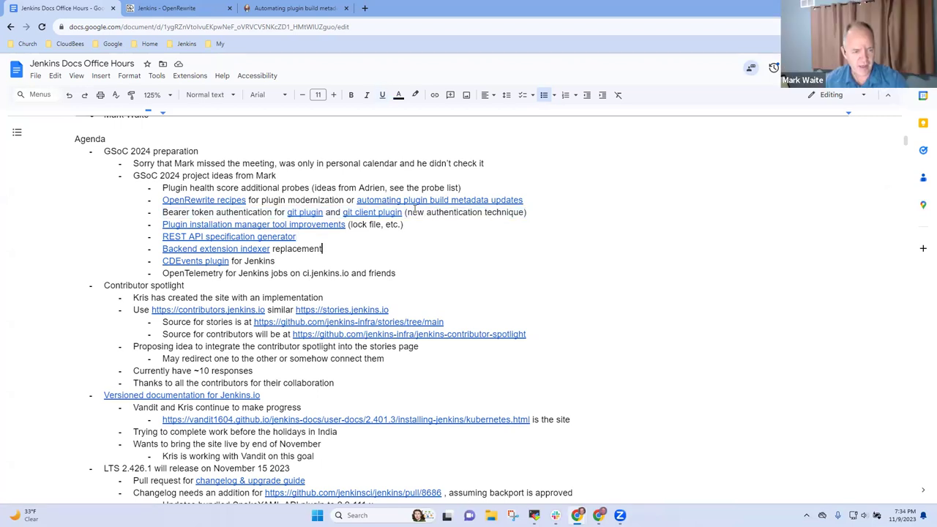
key(shift+Home)
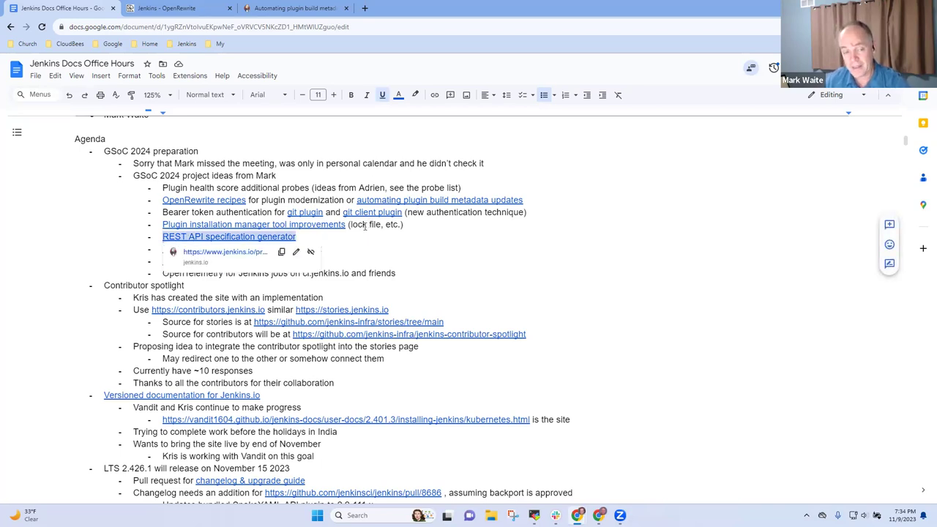
key(End)
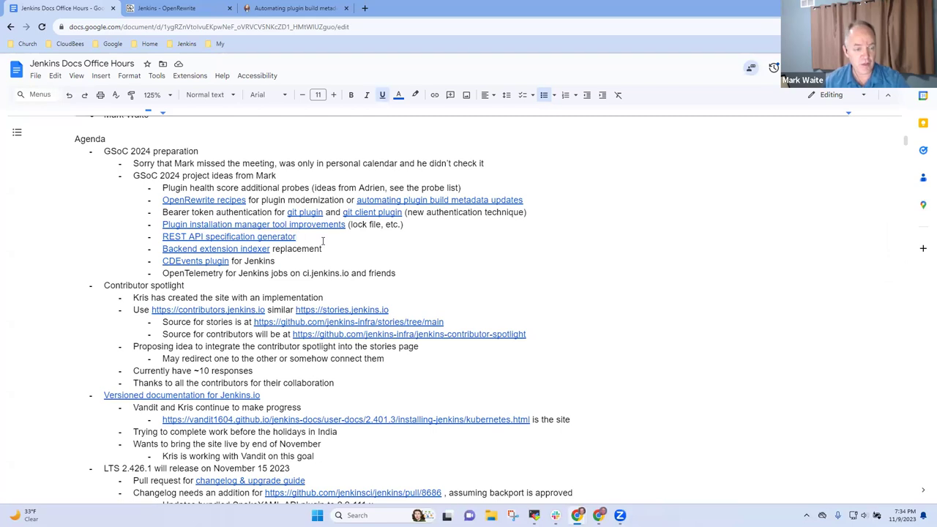
click(322, 241)
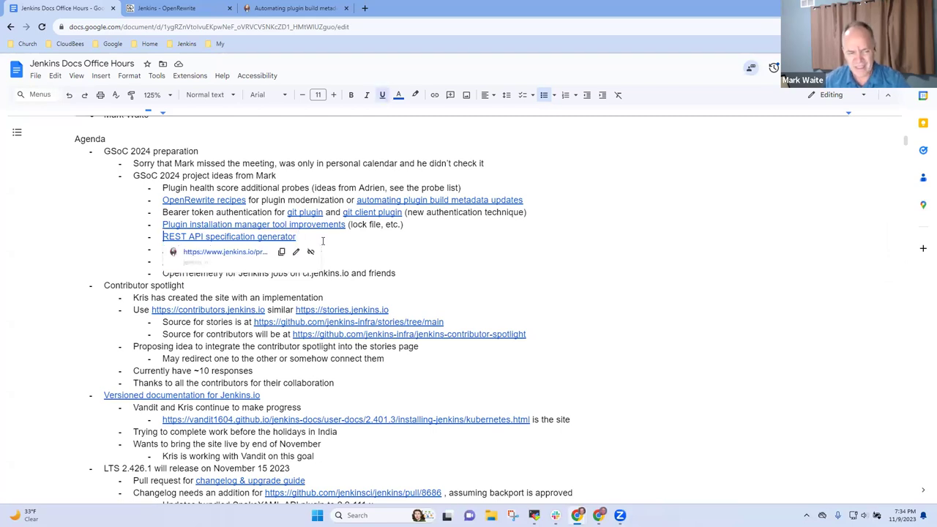
triple_click(322, 241)
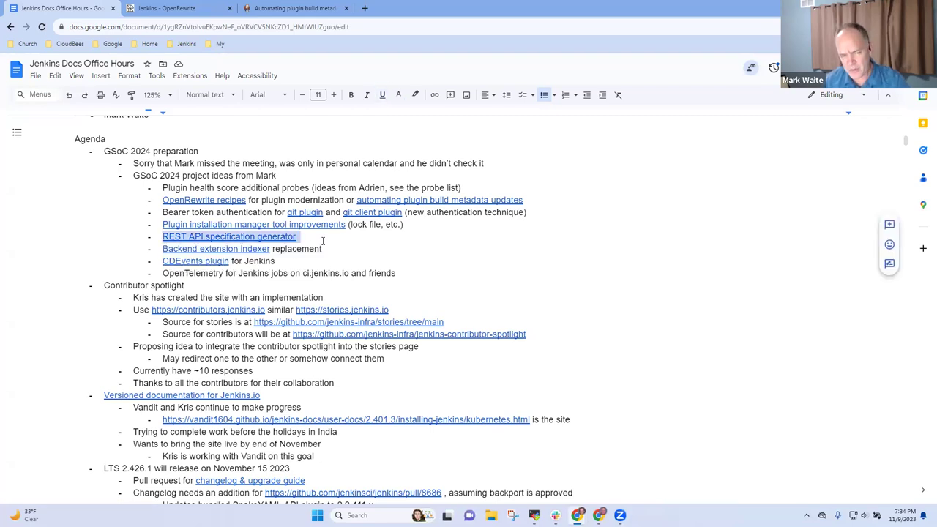
click(322, 242)
triple_click(322, 242)
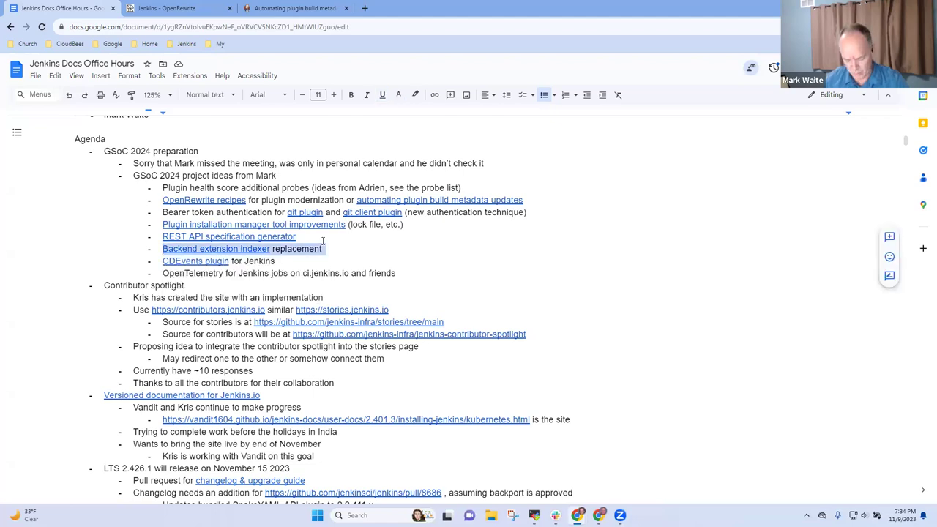
key(Left)
key(alt+shift+Up)
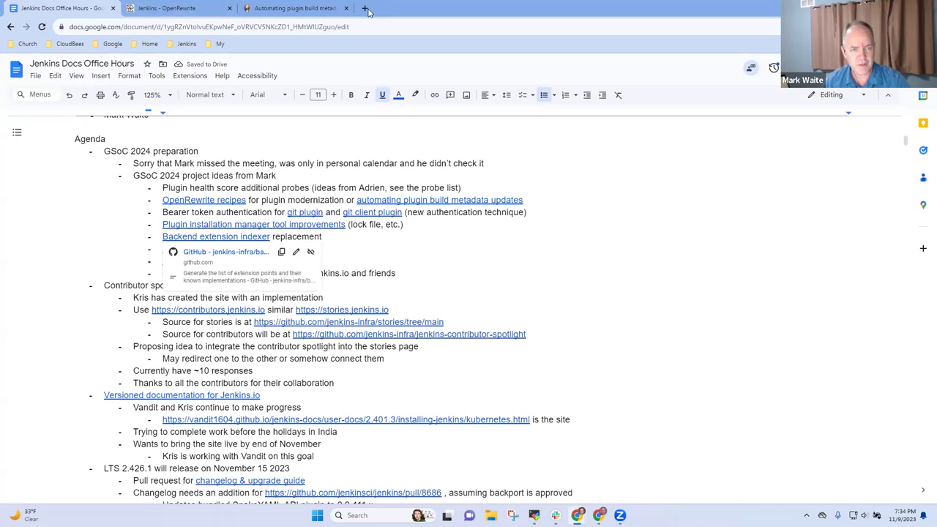
Open the Jenkins home page, jenkins.io, in a new browser tab.
click(364, 8)
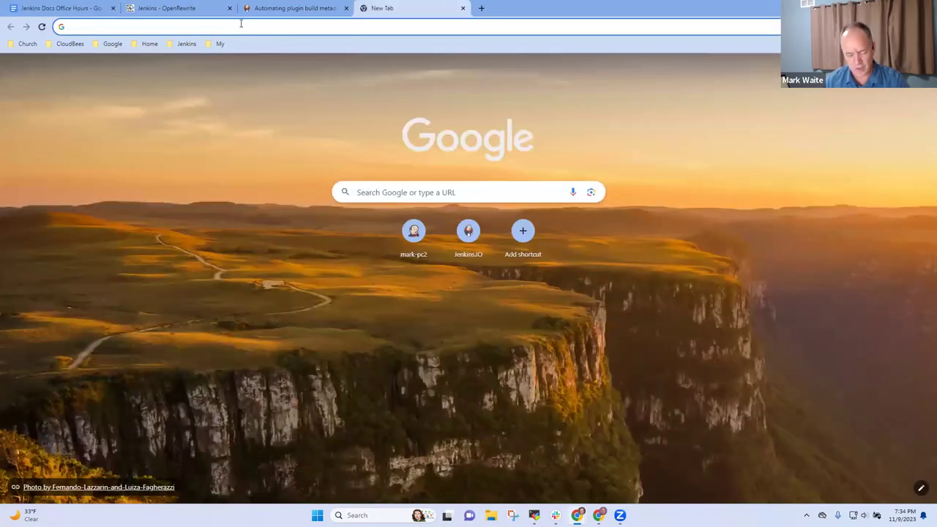
text(w)
key(BackSpace)
text(ww)
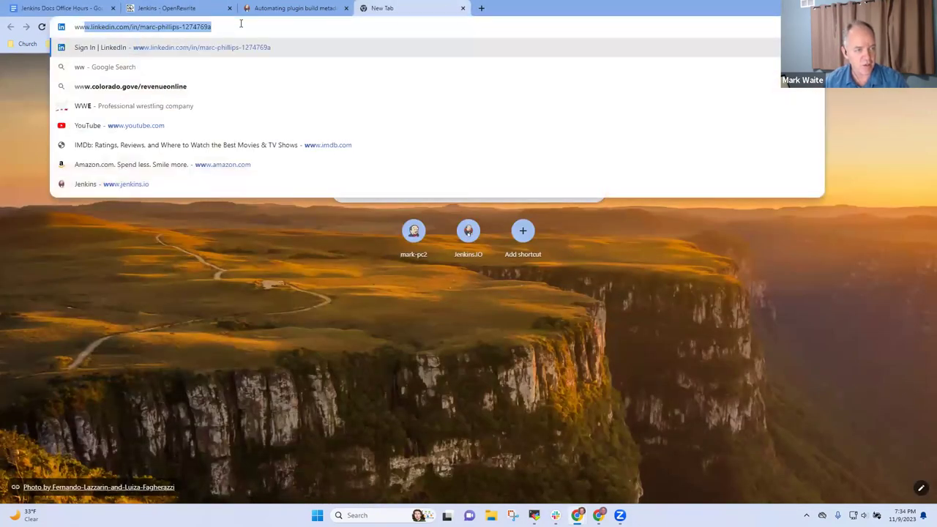
text(w.jenkins)
key(Return)
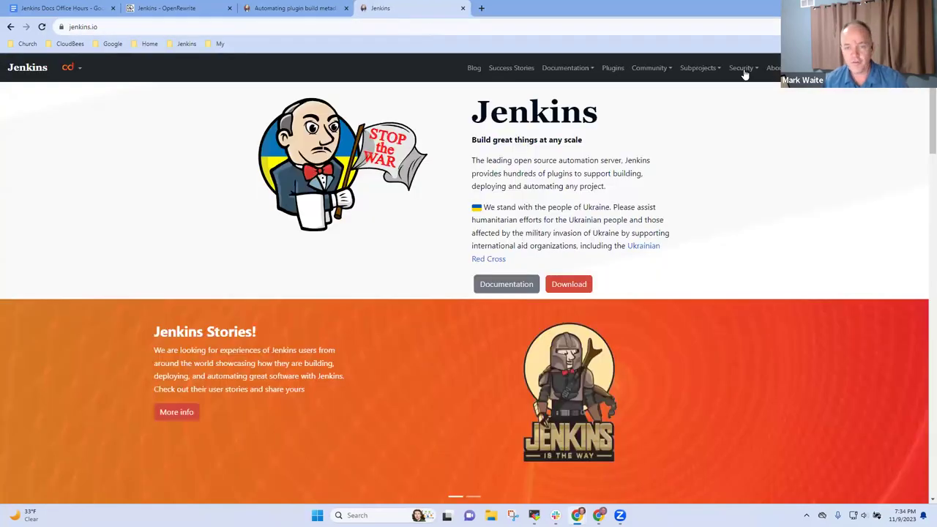
Search the Jenkins site for "extensions", open the Extensions page, and follow its link to the extensions index.
key(ctrl+k)
text(extensions)
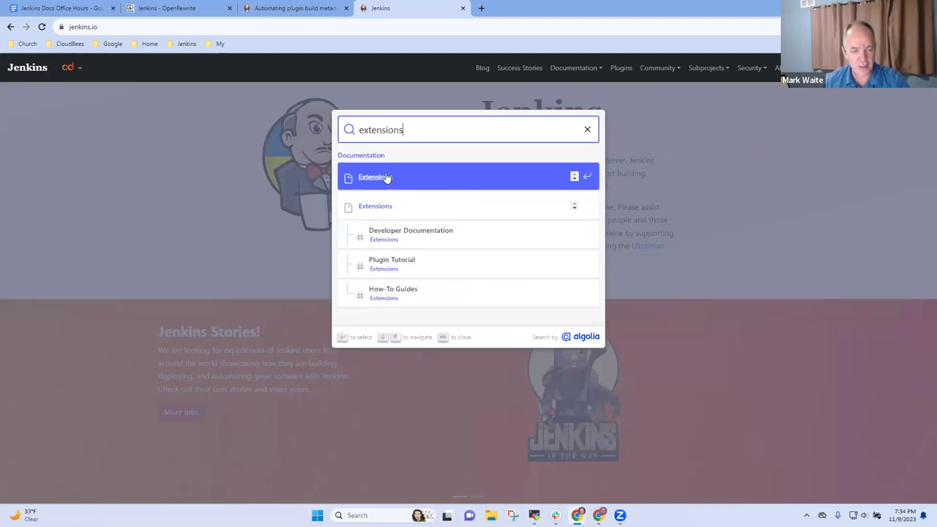
click(385, 178)
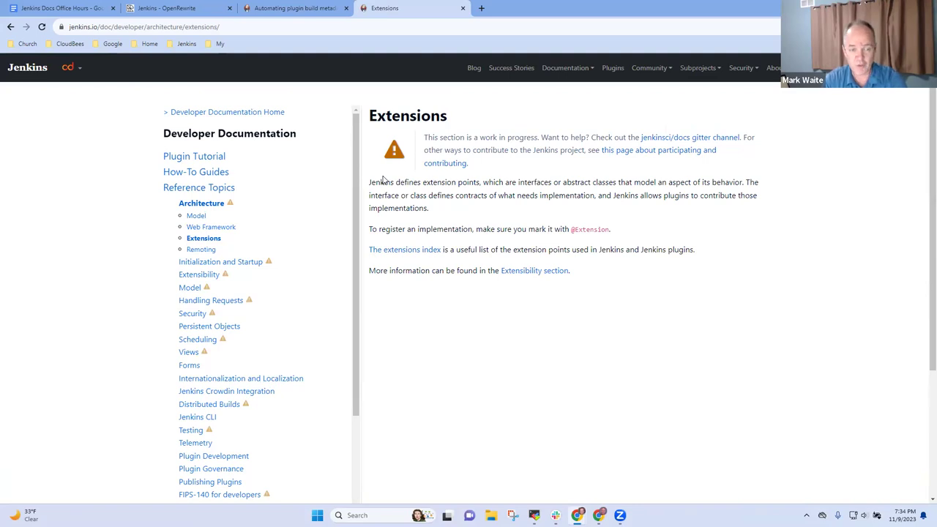
click(429, 256)
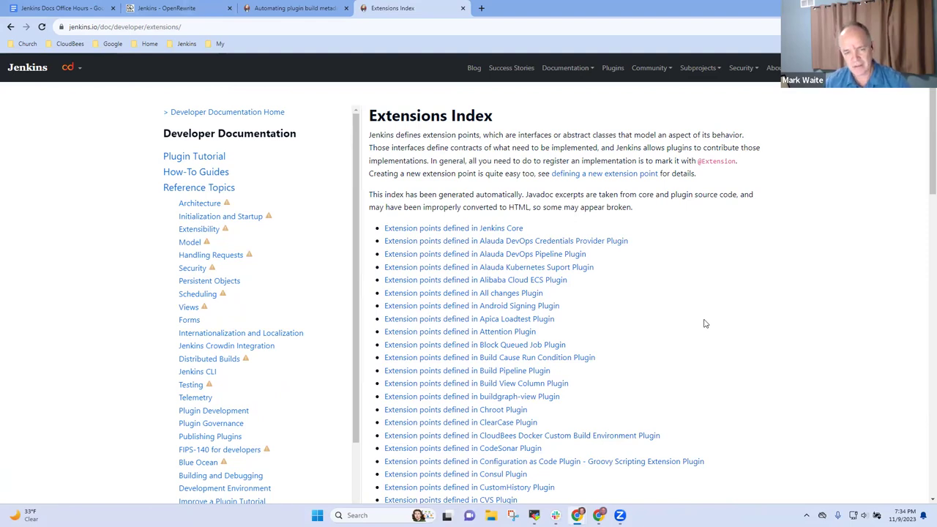
Examine the Extensions Index plugin list, highlight the "Extension points defined in Gitee Plugin" entry, and return to the meeting notes.
scroll(696, 318, down, 5)
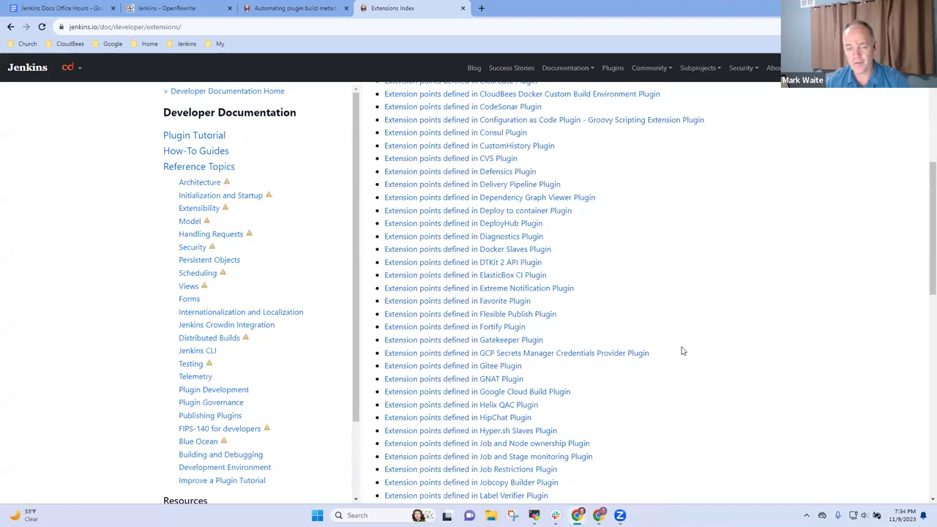
drag(524, 369, 382, 365)
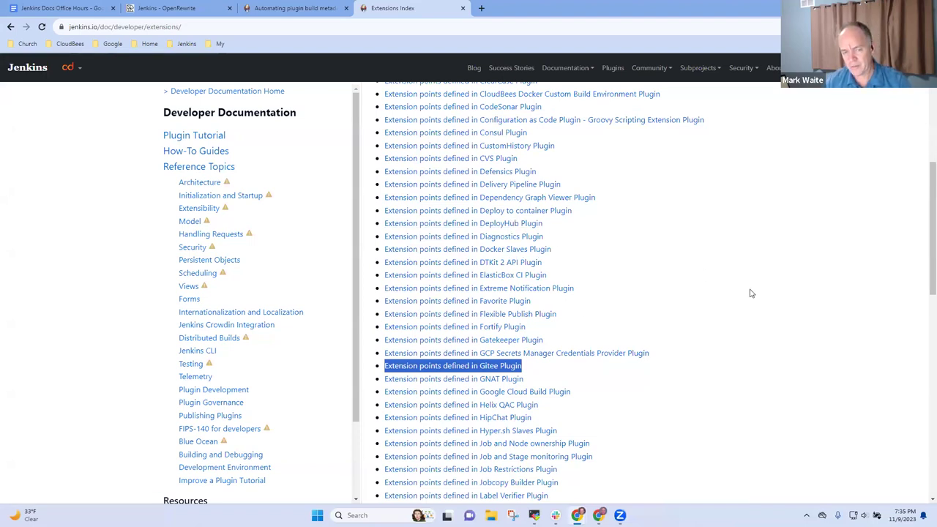
click(690, 336)
scroll(682, 265, up, 5)
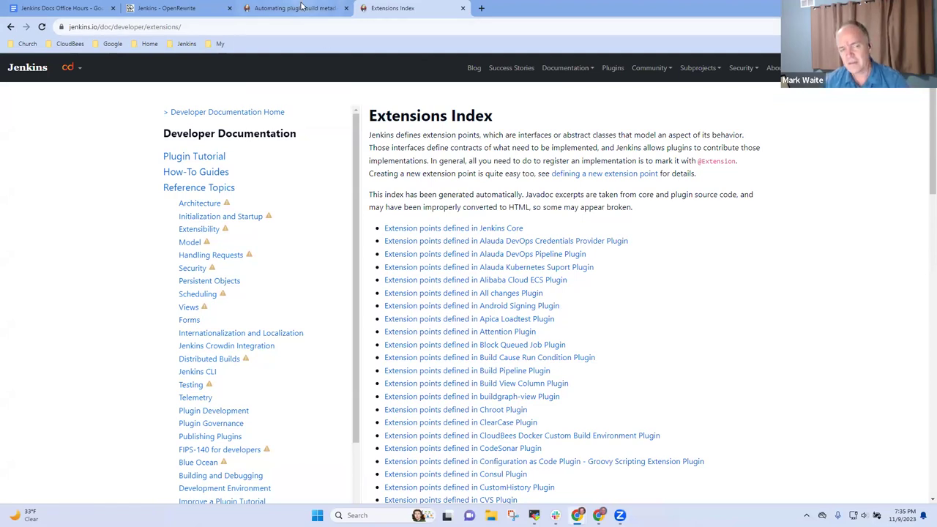
mouse_move(306, 7)
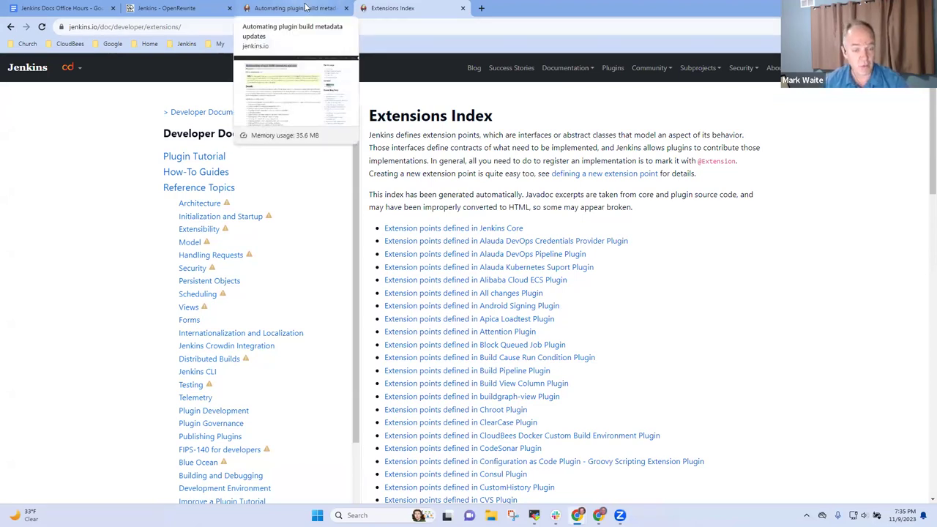
click(307, 9)
click(168, 10)
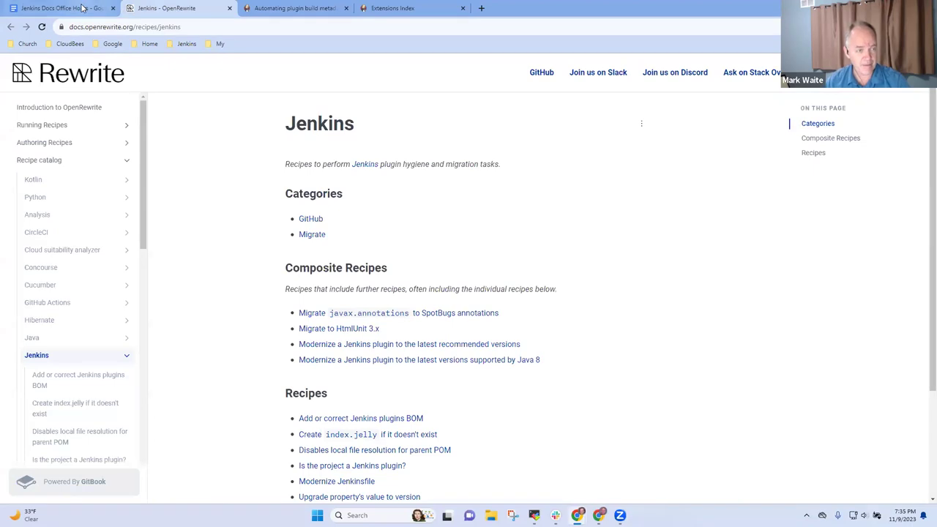
click(73, 8)
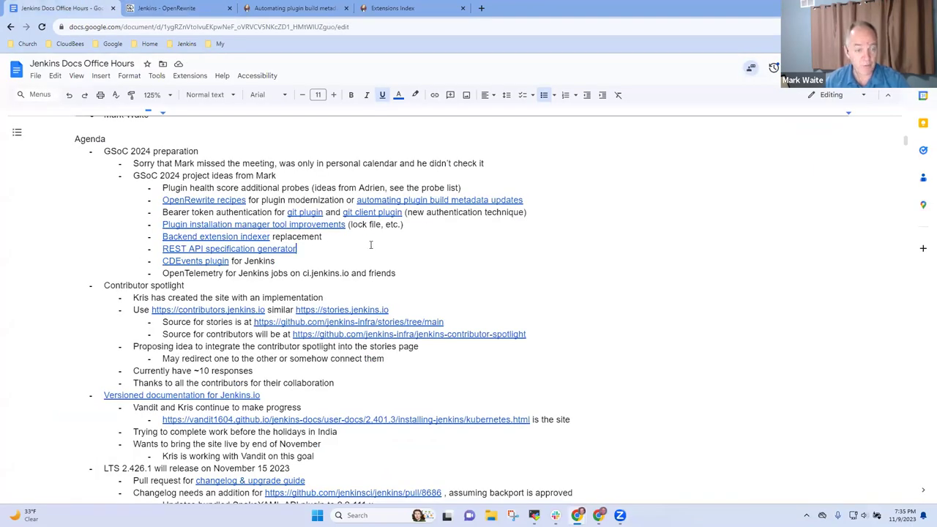
Append a parenthetical note to the "Backend extension indexer replacement" bullet reading "interesting to" followed by the idea author's first name.
key(Up)
key(End)
text((l)
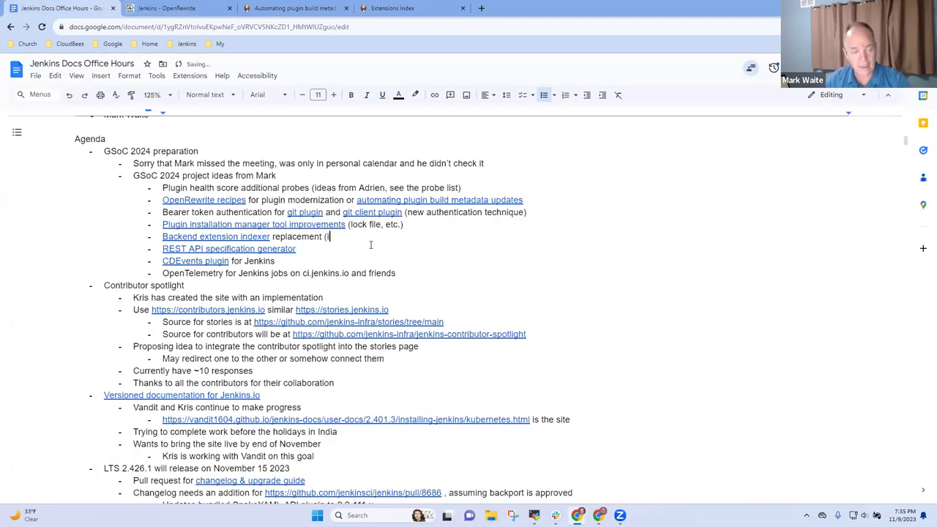
text(nternal)
key(BackSpace)
key(BackSpace)
key(BackSpace)
key(BackSpace)
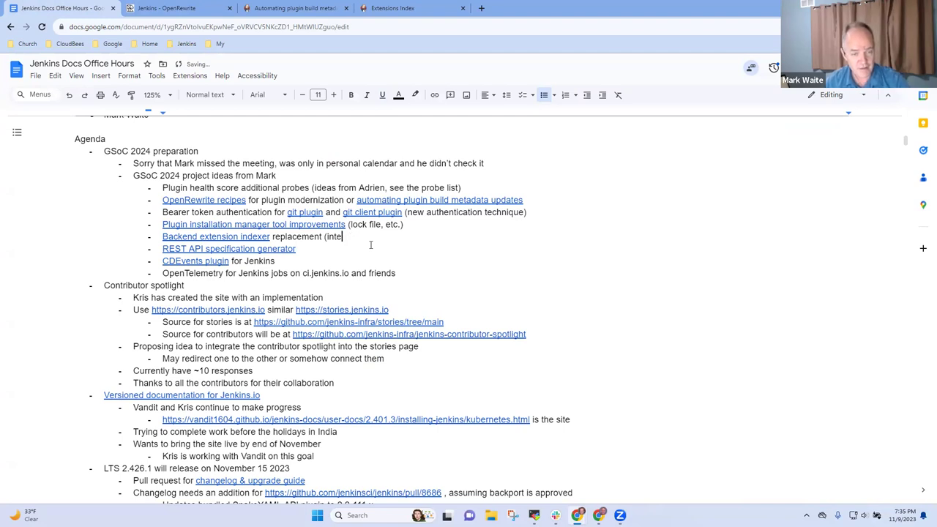
text(resting)
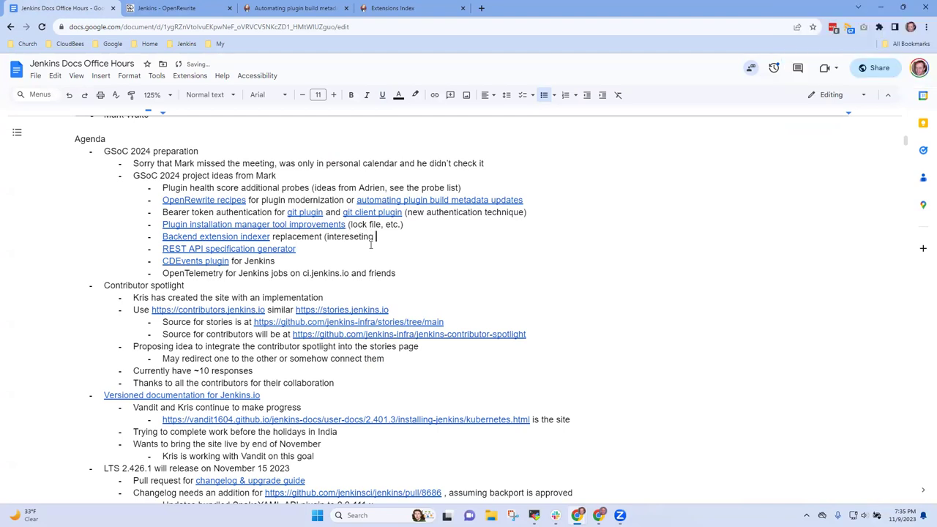
key(BackSpace)
text(to )
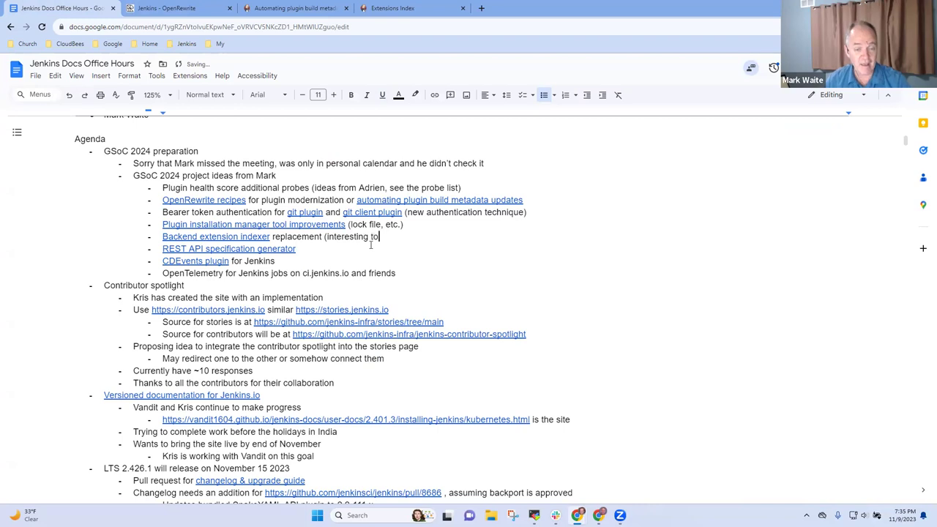
text(Mark))
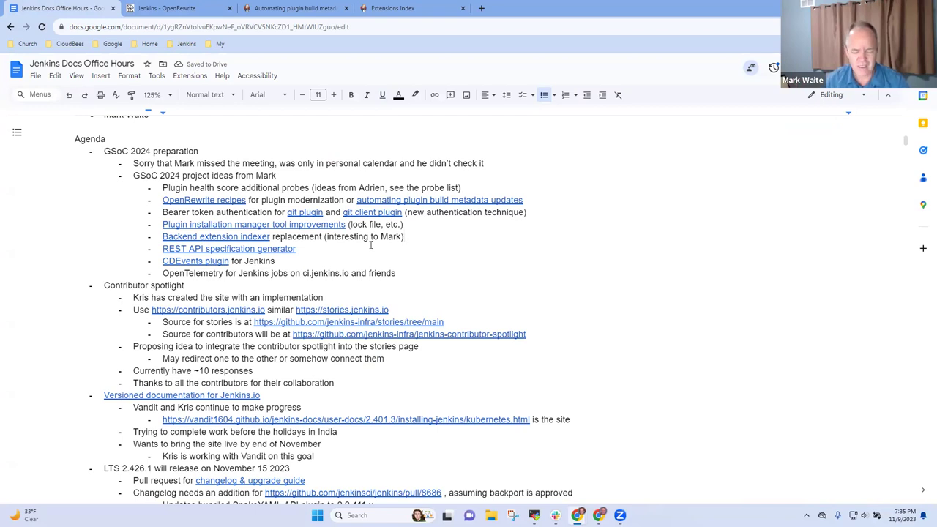
Highlight the "Backend extension indexer replacement" line and add ", tool is currently broken" inside its closing parenthesis.
key(shift+Home)
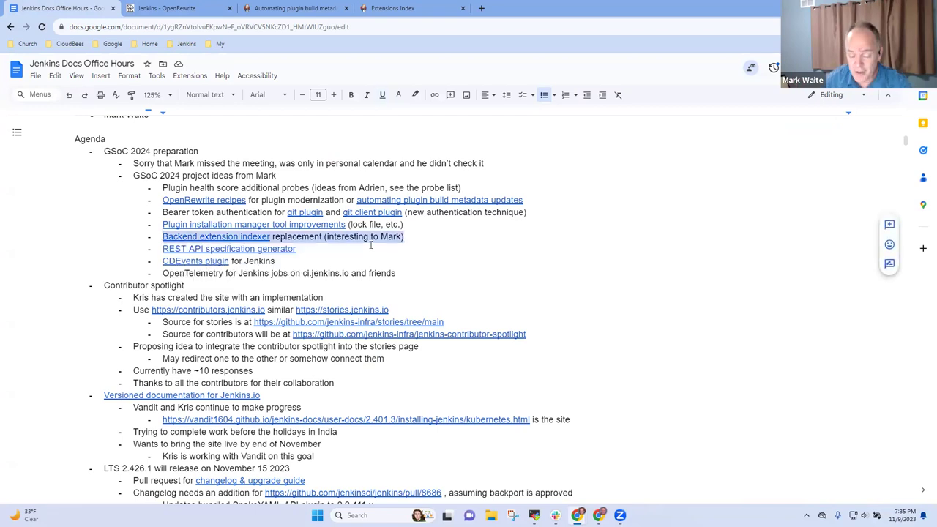
key(End)
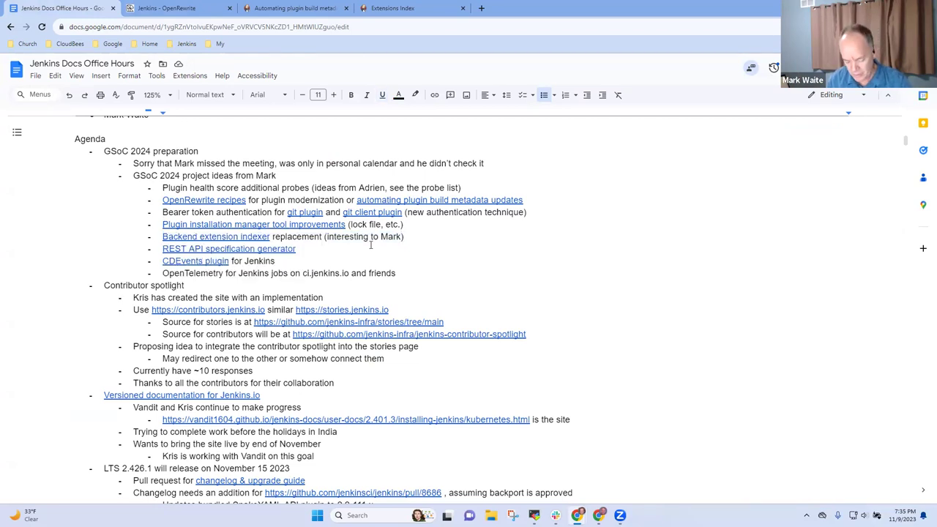
text(, tool is curre)
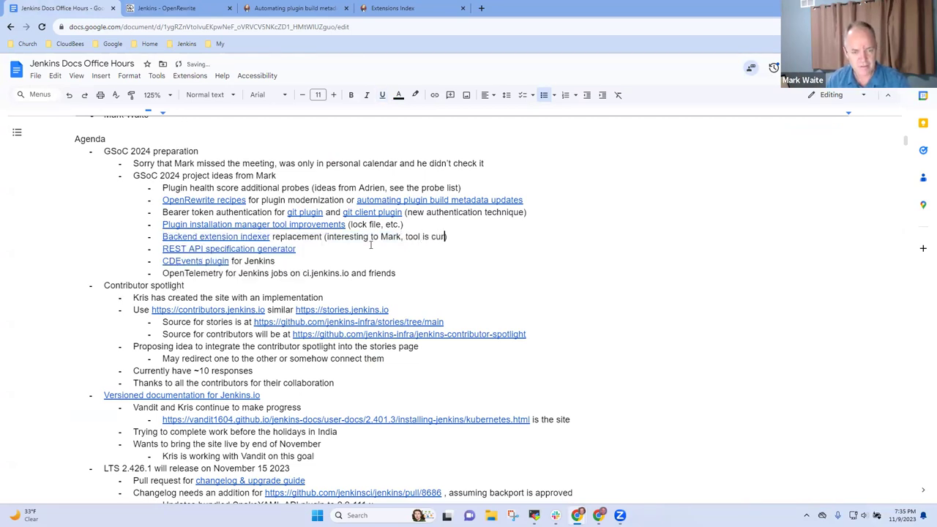
text(ntly broken)
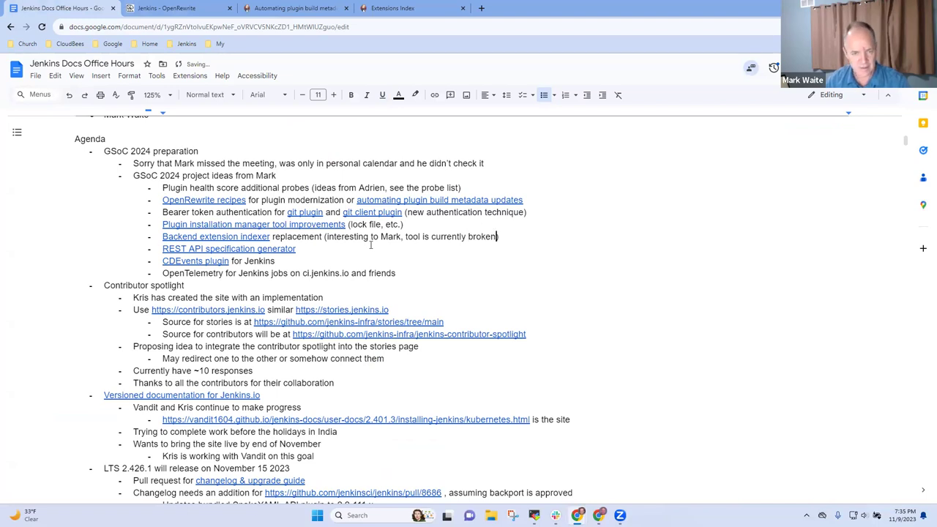
key(Down)
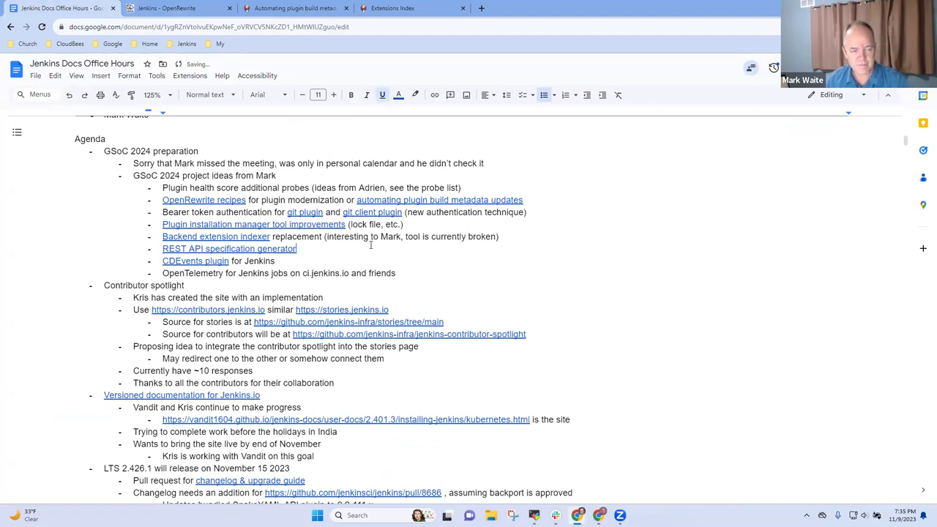
Append "(CDF project)" to the "CDEvents plugin for Jenkins" bullet in the GSoC 2024 project ideas.
key(Down)
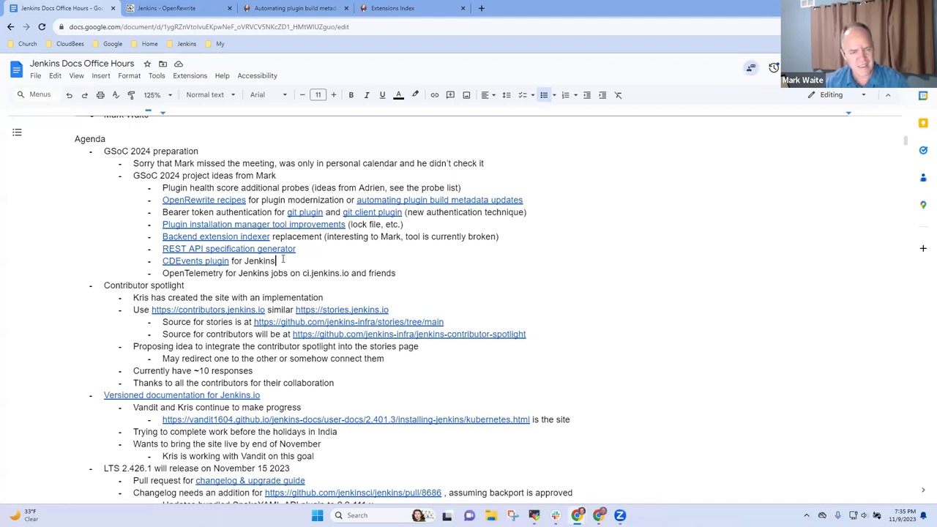
text((CD)
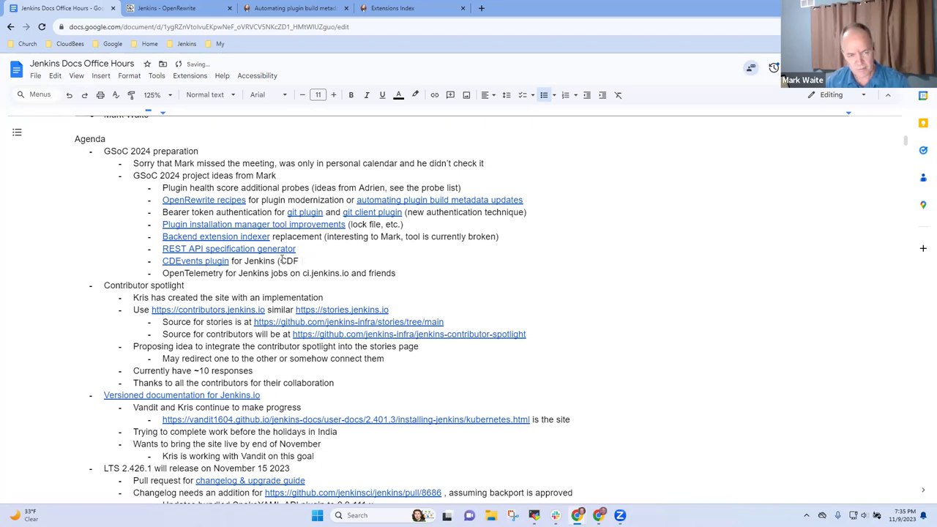
text(F projkec)
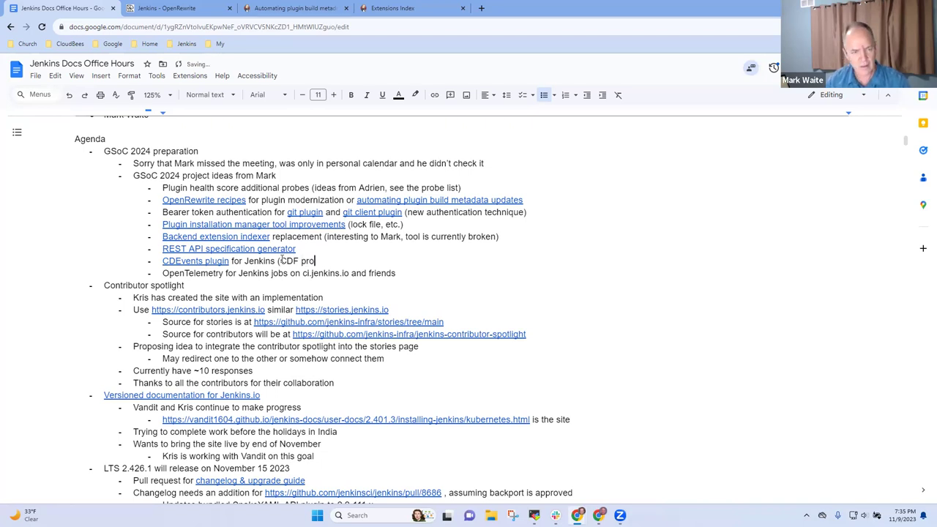
key(BackSpace)
key(BackSpace)
key(BackSpace)
text(ect))
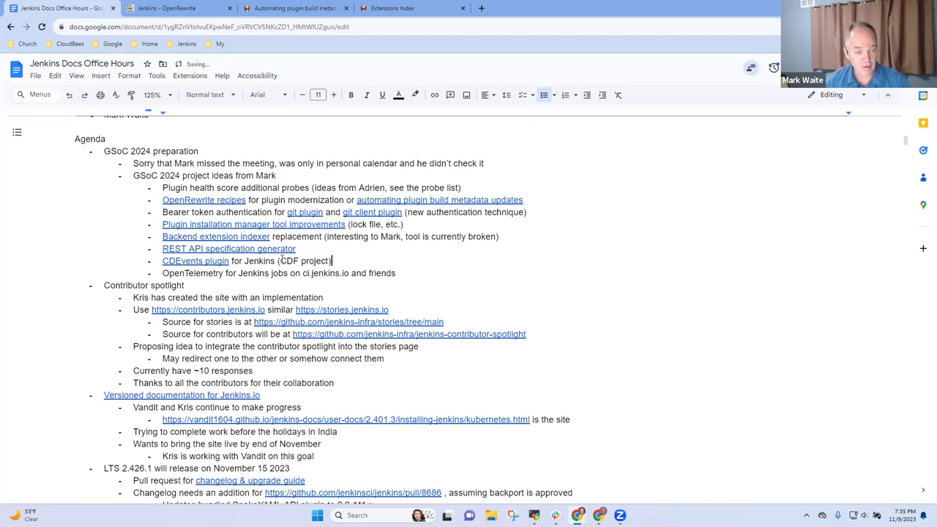
Move the "CDEvents plugin for Jenkins (CDF project)" bullet above the "REST API specification generator" bullet.
key(Home)
key(shift+End)
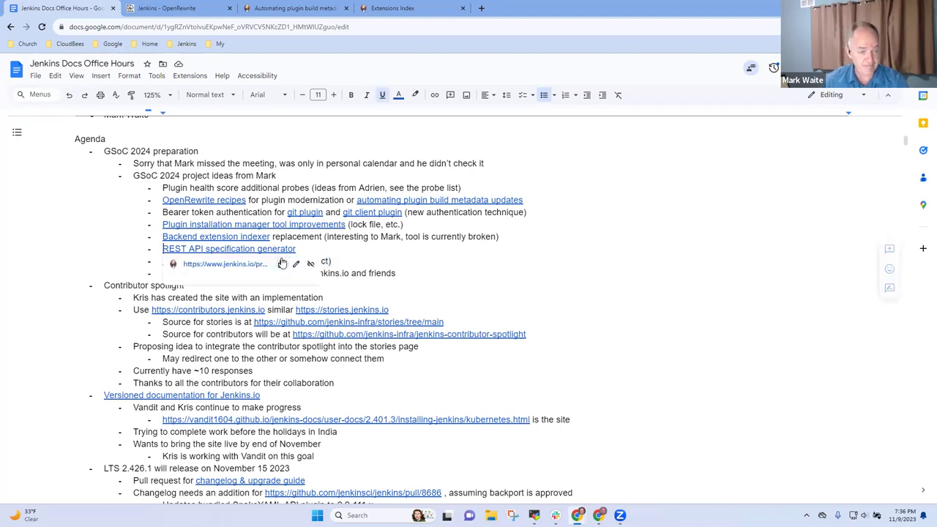
key(alt+shift+Up)
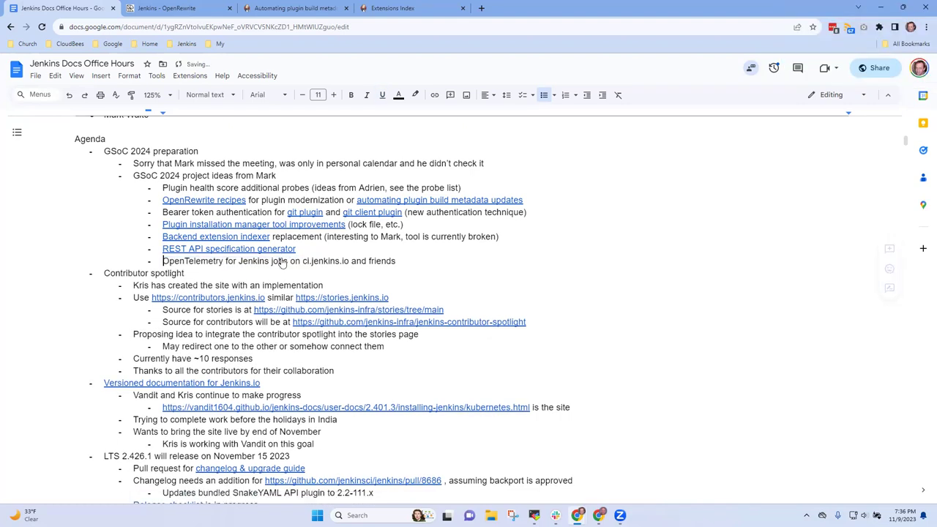
key(Down)
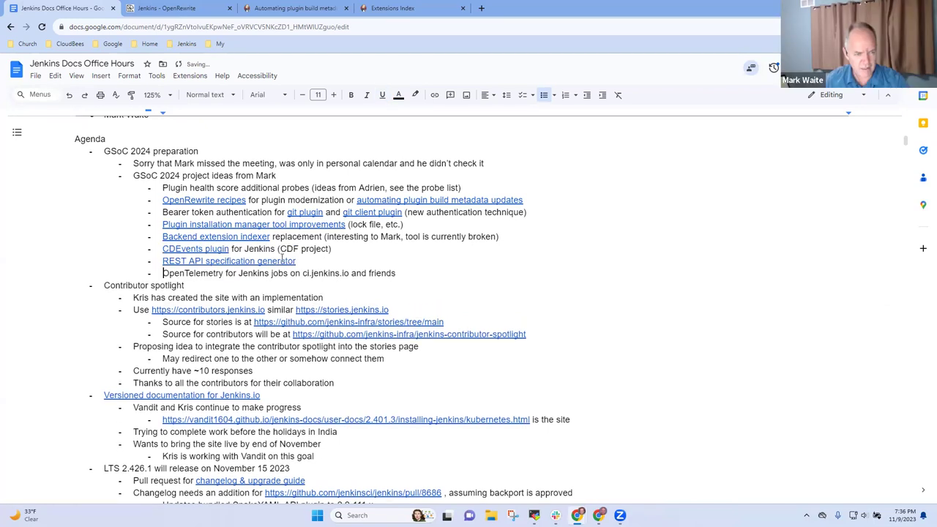
Add a nested bullet under the OpenTelemetry idea reading "Infra team wants to perform deeper monitoring of specific jobs on ci.jenkins.io and infra.ci.jenkins.io".
key(shift+End)
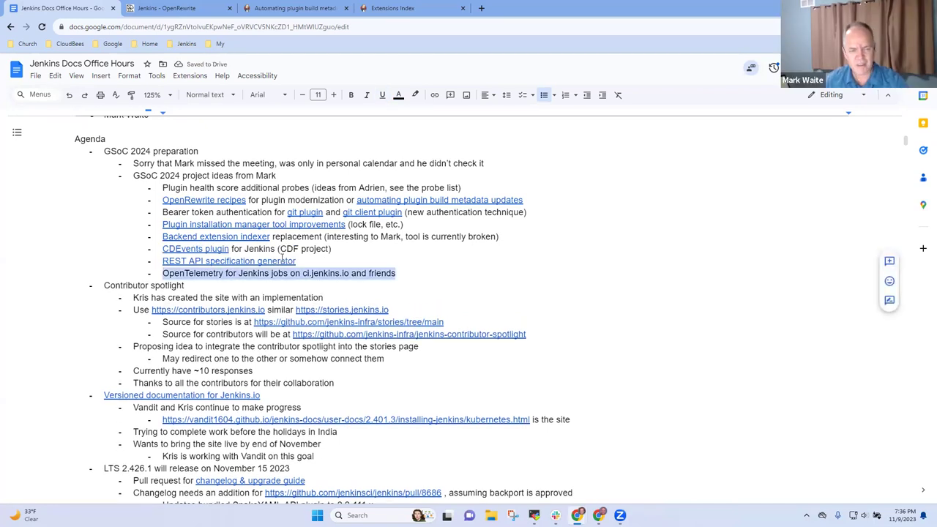
key(End)
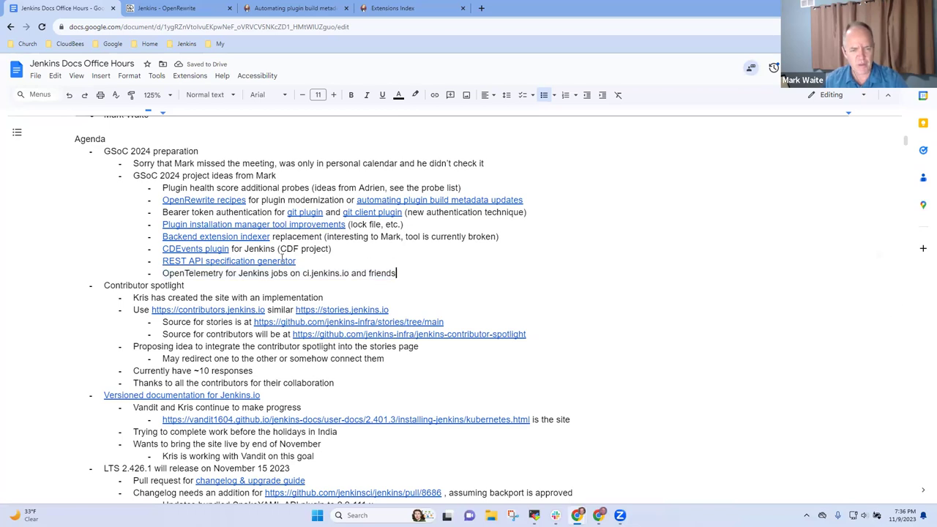
key(Return)
key(Tab)
text(Infrra team is)
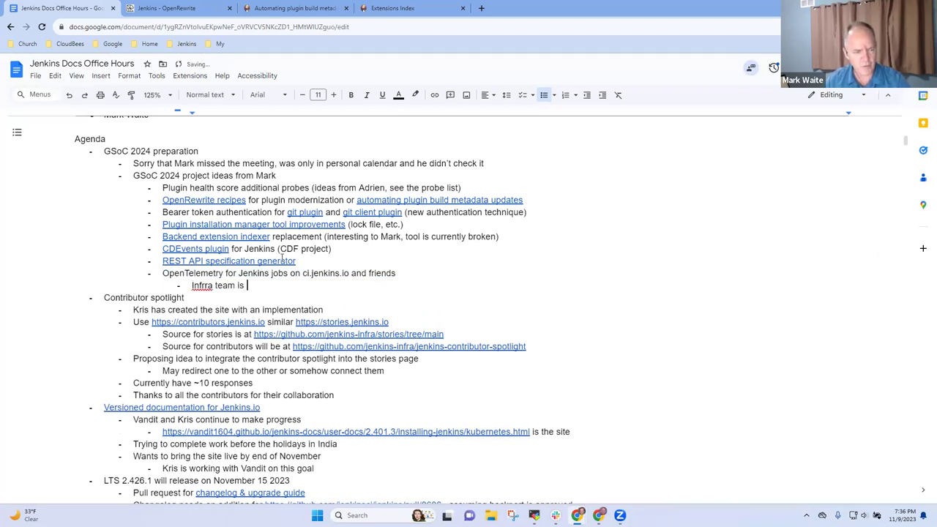
key(ctrl+BackSpace)
key(ctrl+BackSpace)
key(ctrl+BackSpace)
text(Inf)
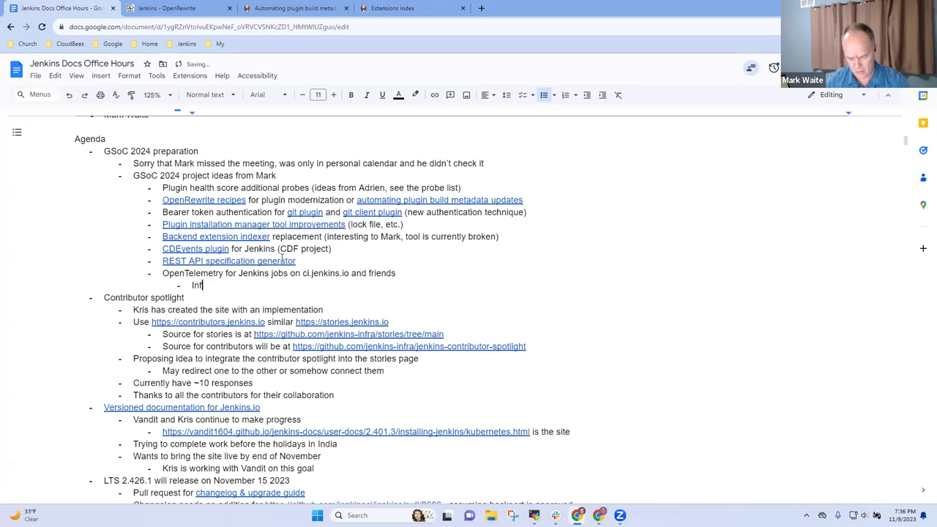
text(ra team wants to )
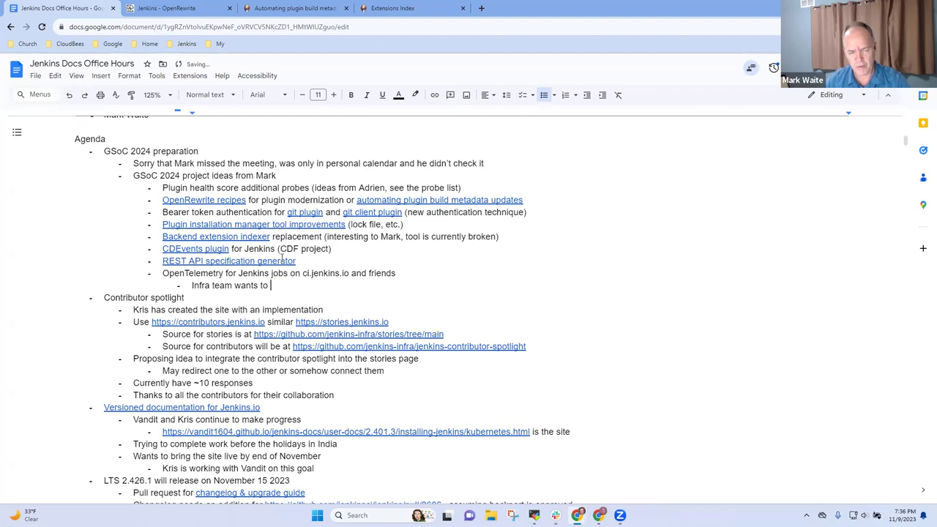
text(perform de)
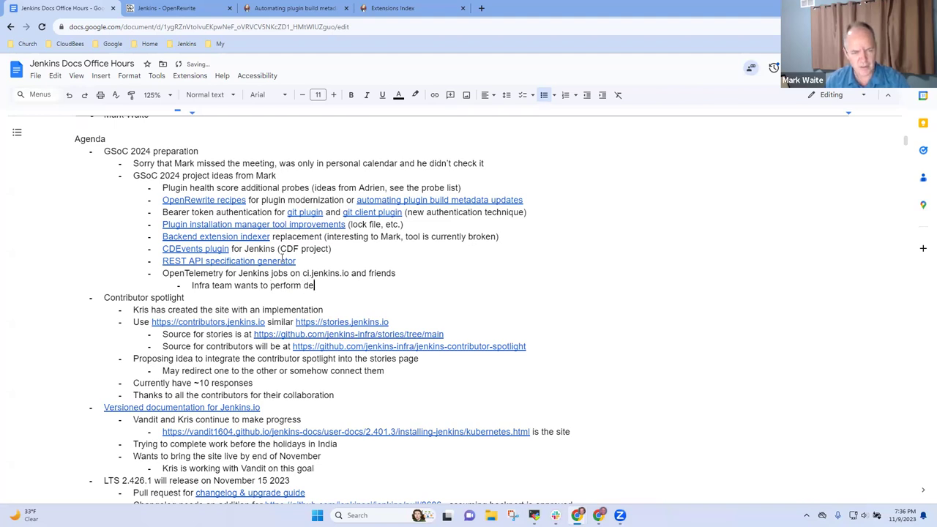
text(eper monitorin)
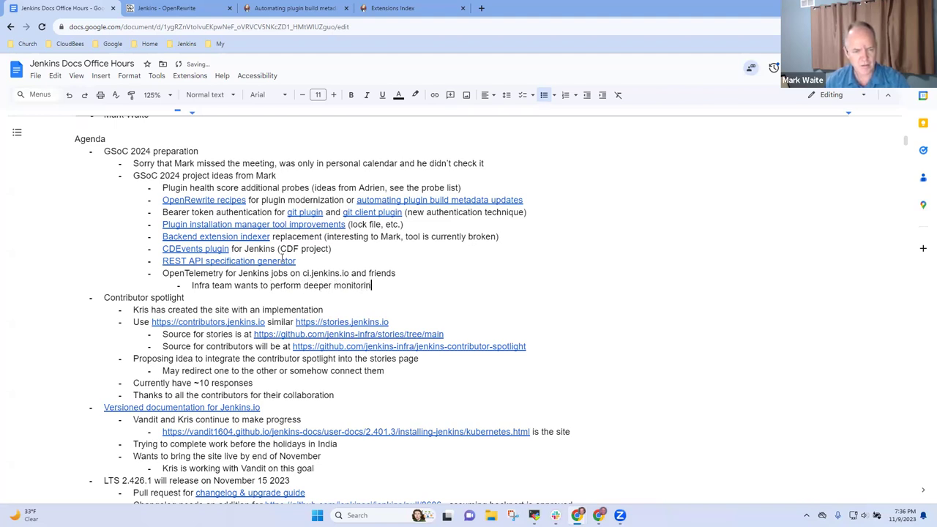
text(g of )
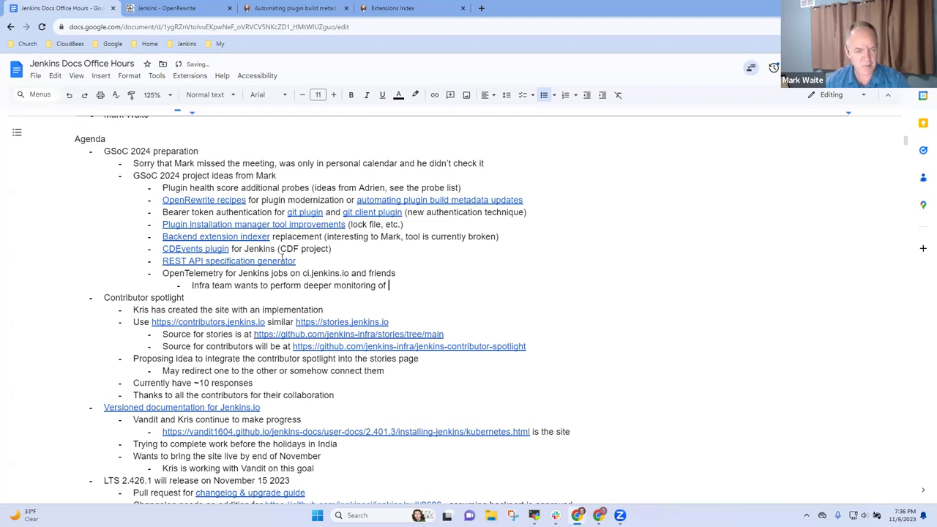
text(specific jobs on ci.jenkins.io and infra.ci.jenkins.io)
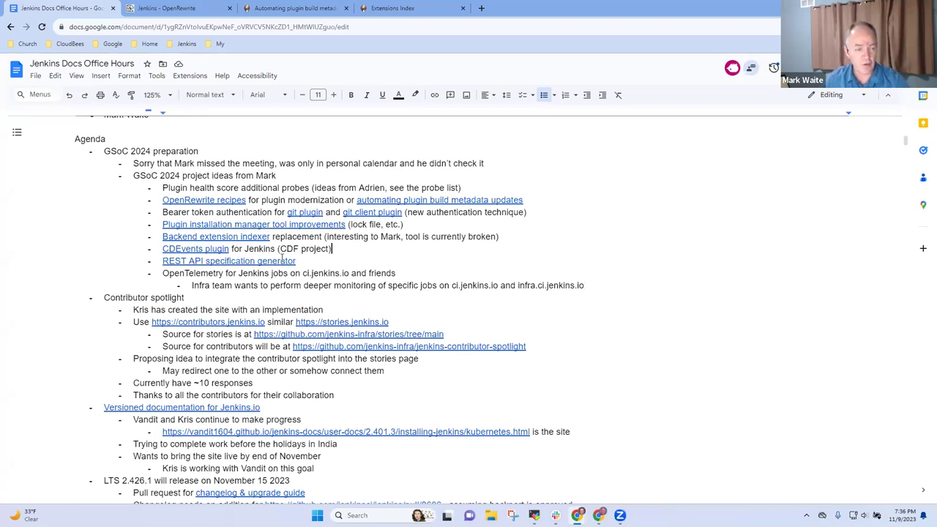
key(Up)
key(Up)
key(Up)
key(Up)
key(Up)
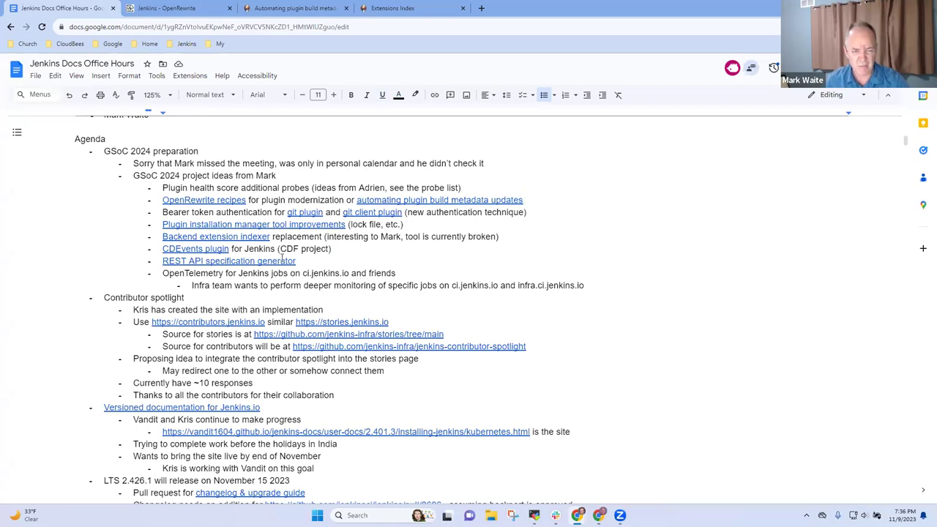
key(Down)
key(Down)
key(Down)
key(Down)
key(Down)
key(Down)
key(Down)
key(Down)
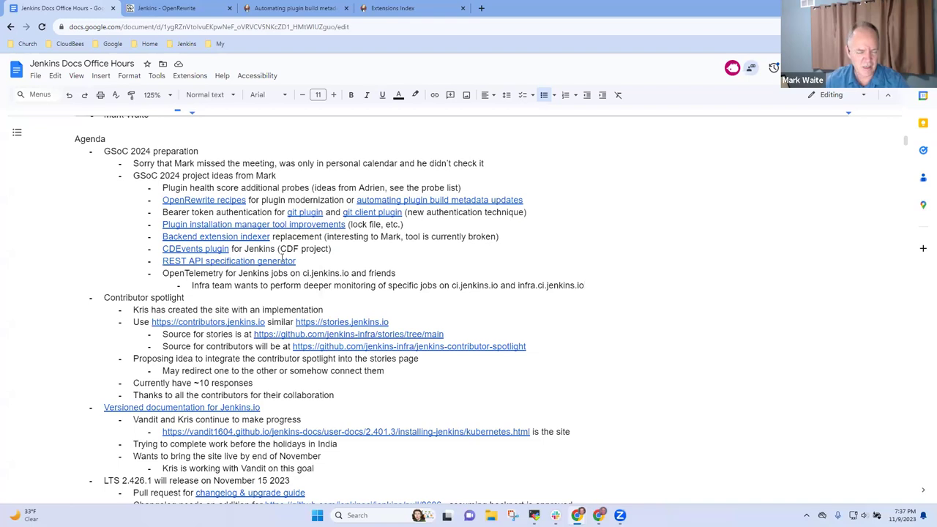
Add a bullet after the OpenTelemetry idea asking the idea author to "insert those ideas into the Google Doc" that a named colleague has shared.
key(Return)
key(shift+Tab)
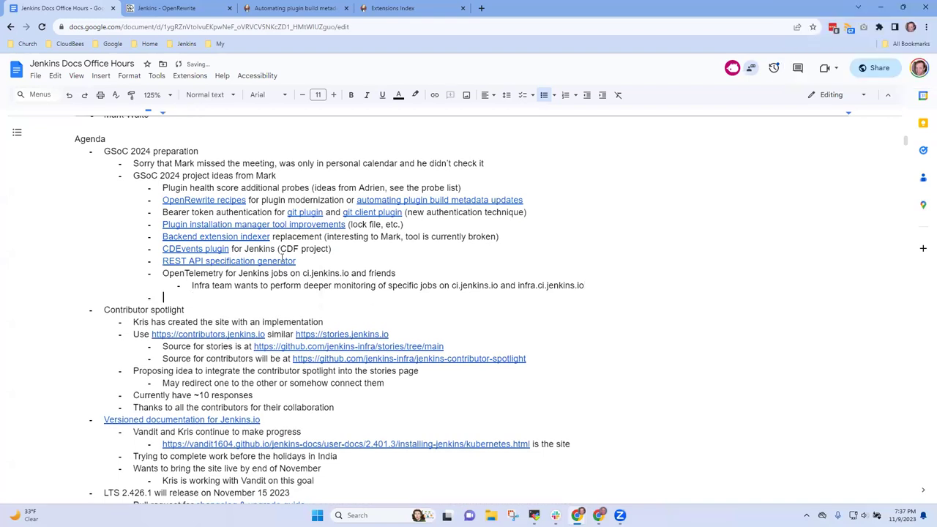
text(Google doc)
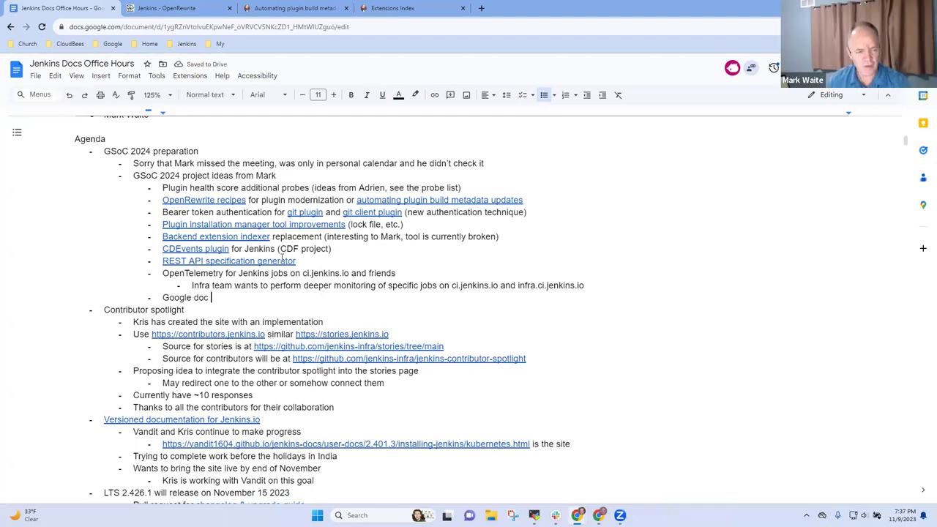
text( that)
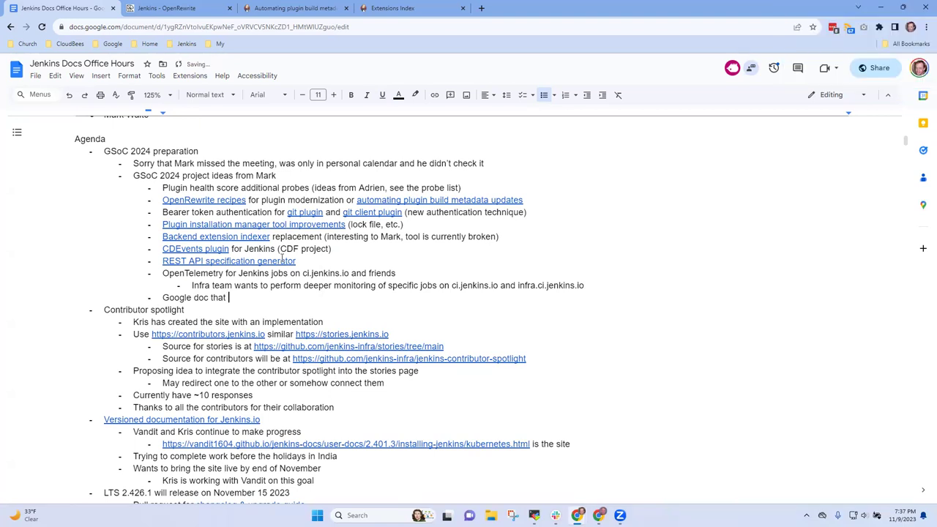
key(ctrl+BackSpace)
key(ctrl+BackSpace)
key(ctrl+BackSpace)
text(Mark insert those ideas into the Google Doc)
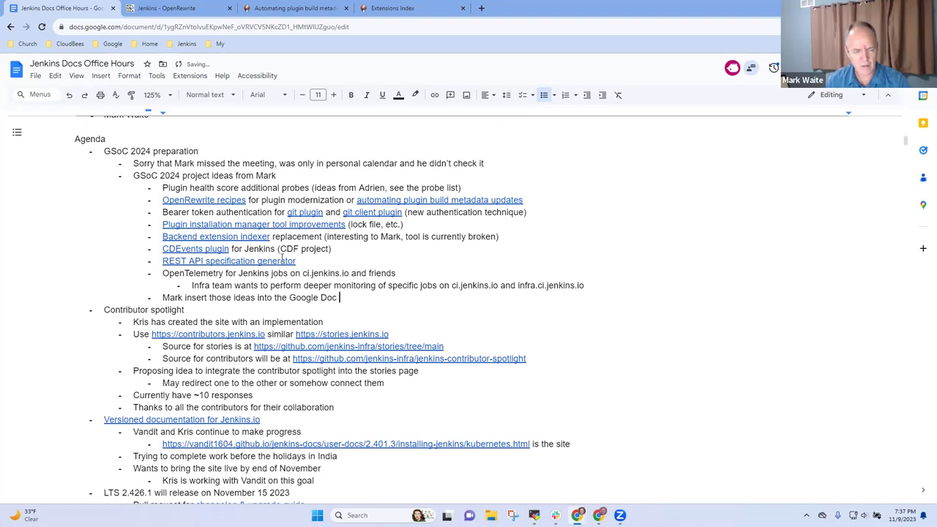
text(that Alyssa)
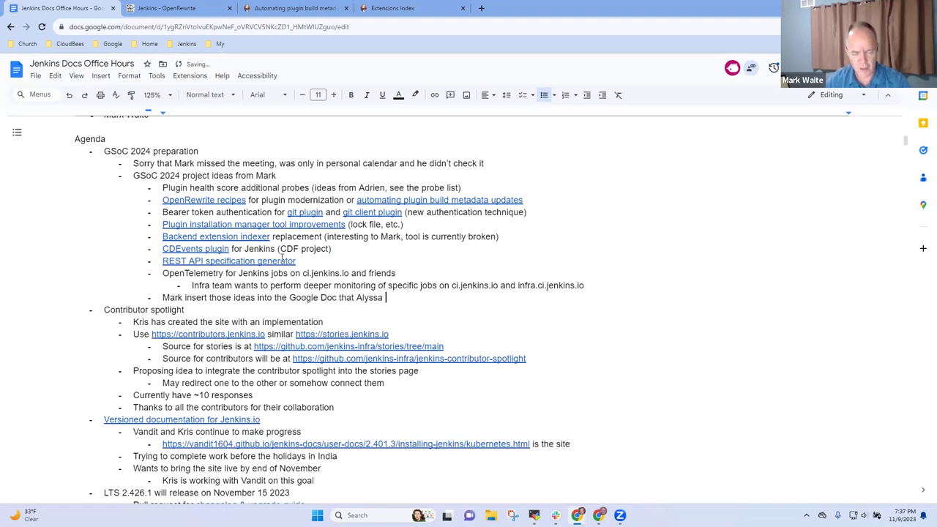
text( Tong has shared)
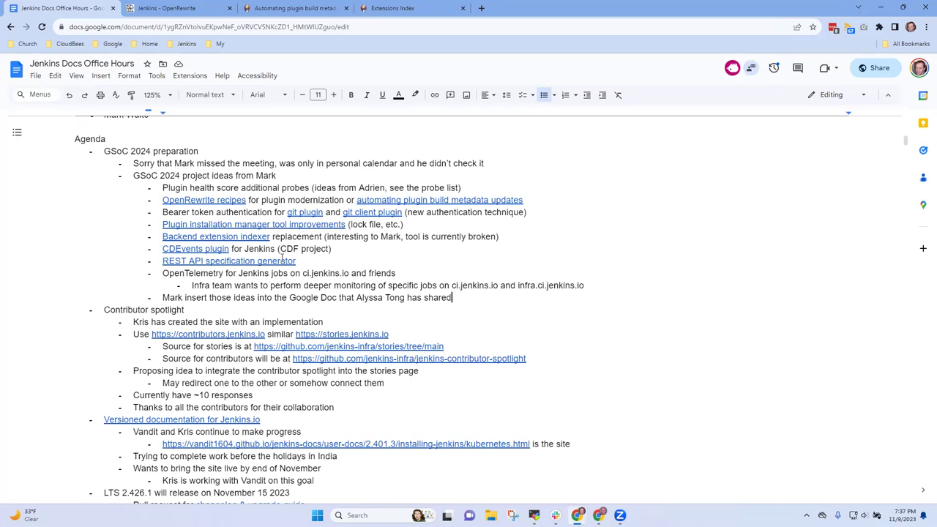
Highlight the apology line about the missed meeting under "GSoC 2024 preparation".
key(Up)
key(Up)
key(Up)
key(Up)
key(Up)
key(Up)
key(Up)
key(Up)
key(Up)
key(Up)
key(Up)
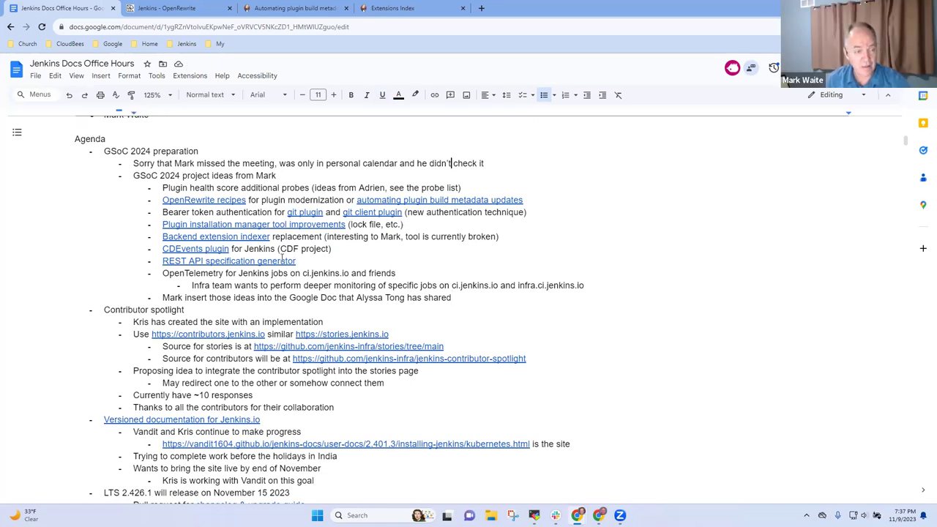
key(Home)
key(shift+End)
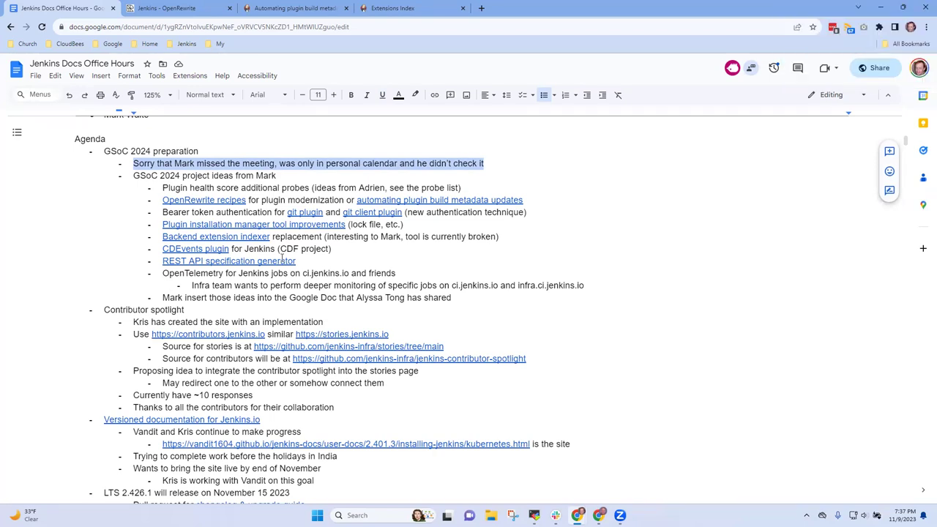
Add a "Need more project ideas" bullet at the end of the GSoC 2024 preparation section, one level below its heading.
key(Down)
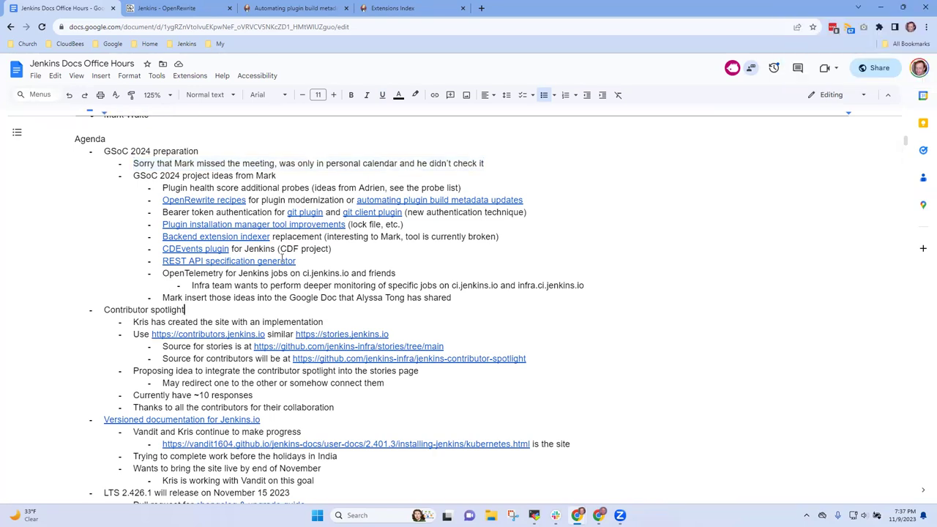
key(Return)
key(Tab)
key(Caps_Lock)
key(shift+Tab)
key(shift+Tab)
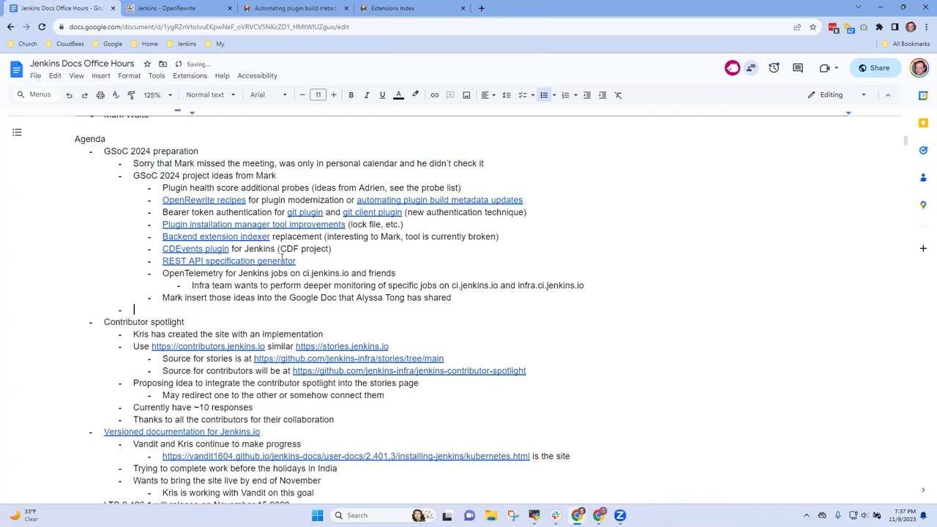
text(nEED)
key(Caps_Lock)
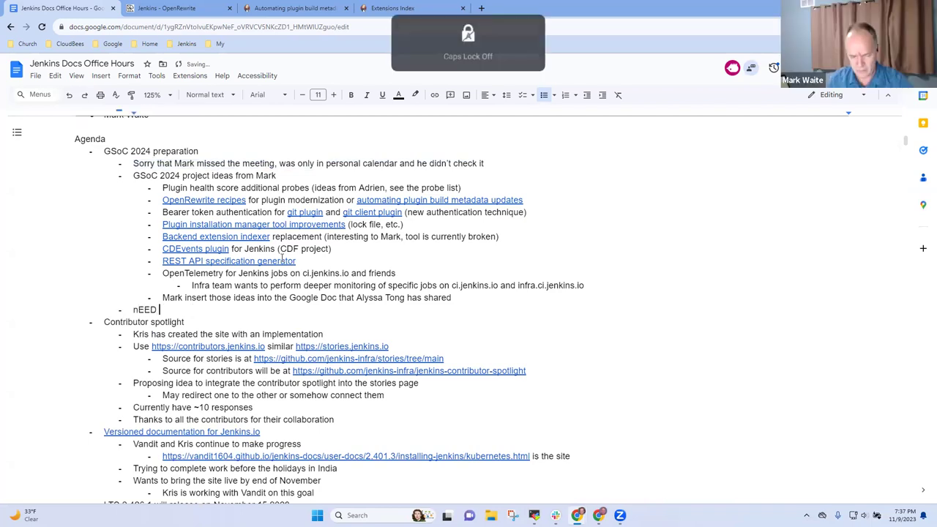
key(shift+Home)
key(End)
key(shift+Home)
text(Need more project ideas)
Nest a bullet under "Need more project ideas" saying a colleague offered several and the two contributors' ideas give "a good start for application to Google".
key(Return)
key(Tab)
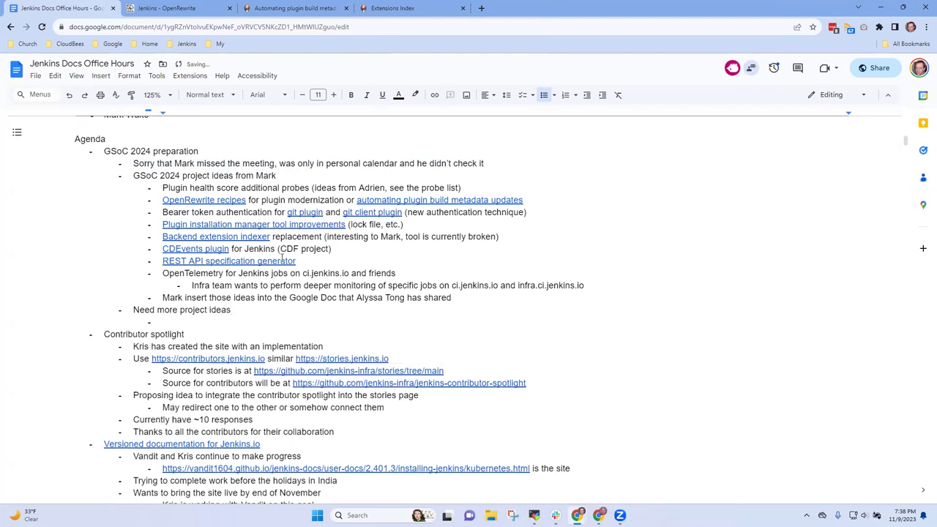
text(Kris offered several)
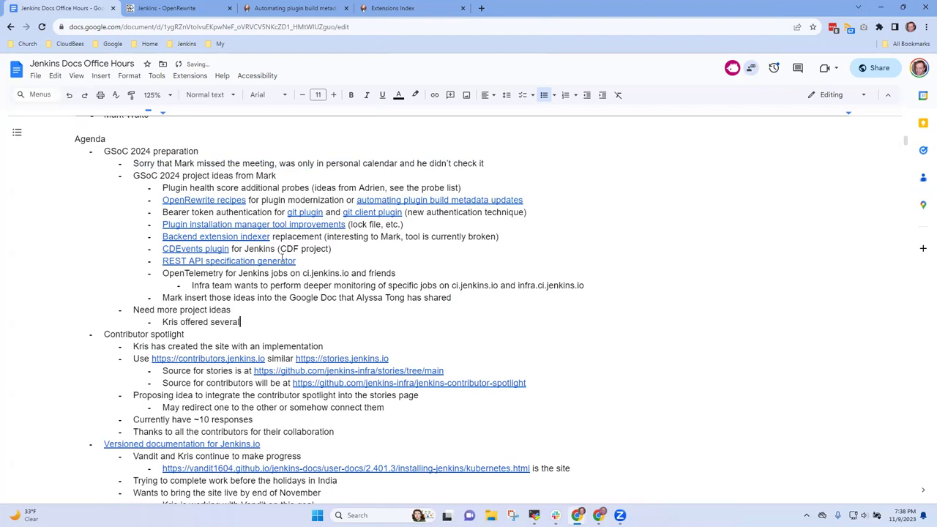
text(,)
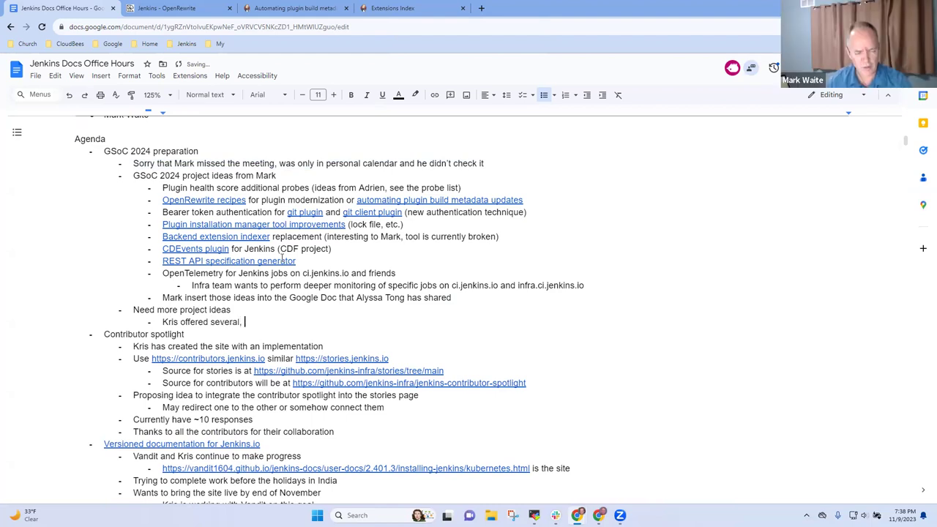
text( with ideas from Kris and Mark we've )
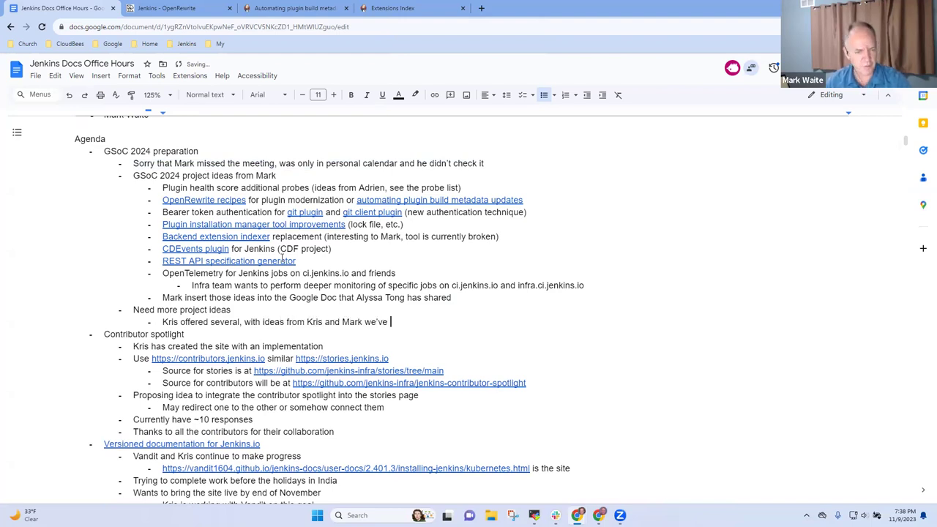
text(project)
key(BackSpace)
key(BackSpace)
key(BackSpace)
key(BackSpace)
text(bably)
key(ctrl+BackSpace)
key(ctrl+BackSpace)
text(we have a good s)
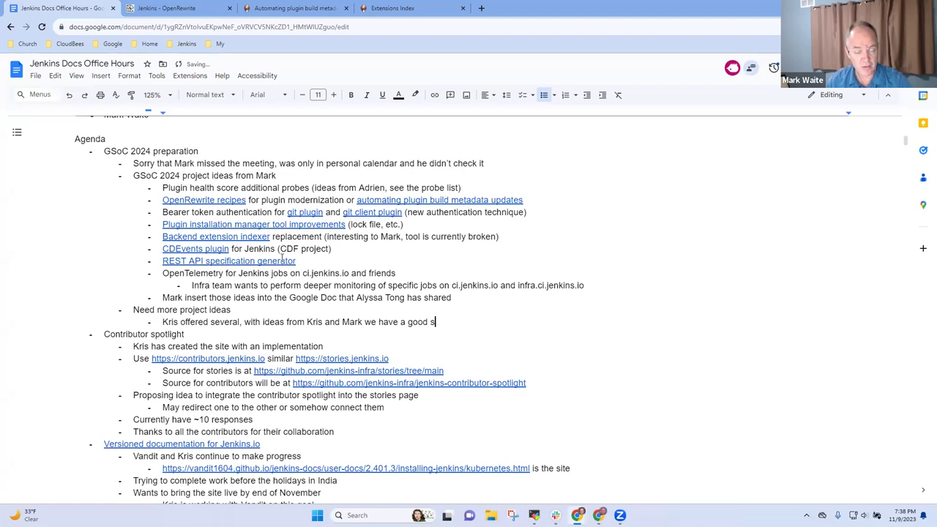
text(tart for application to Google)
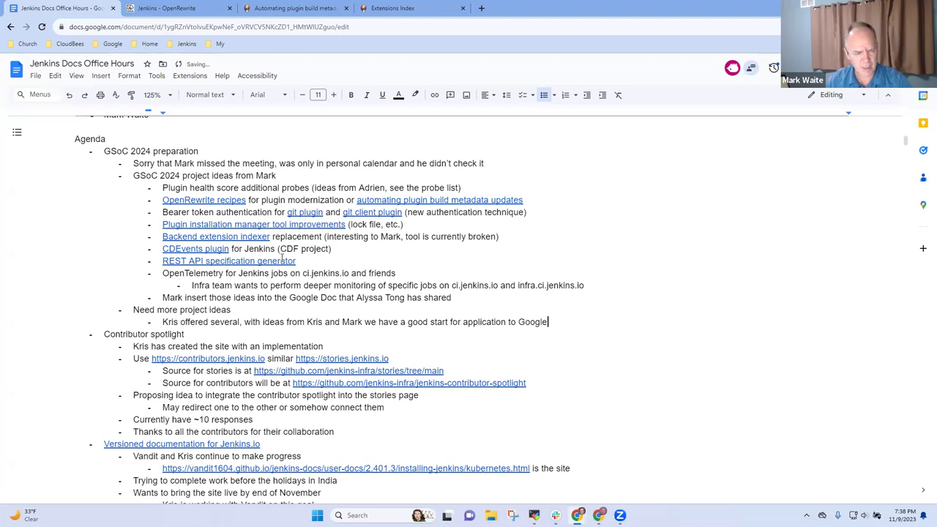
Add a bullet below it reading "Application to Google is not yet due, we have some time prepare application and ideas".
key(Return)
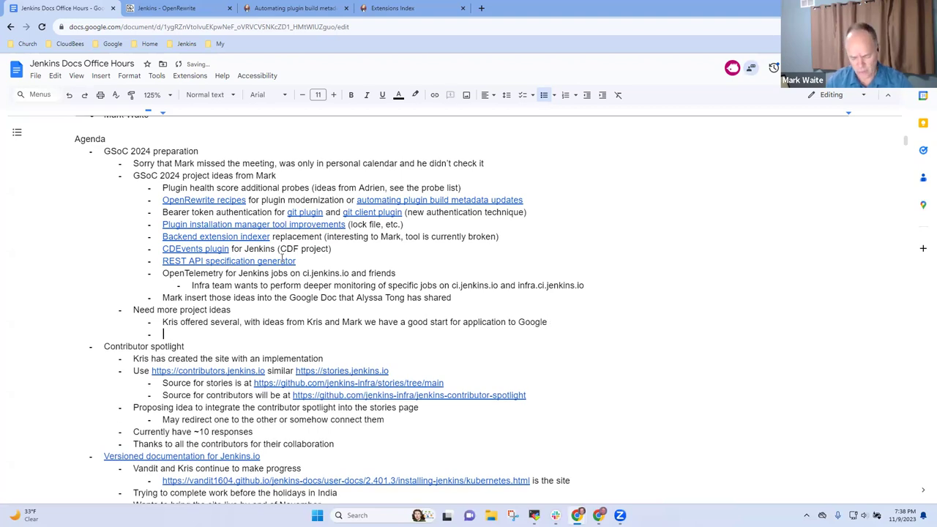
text(Application t)
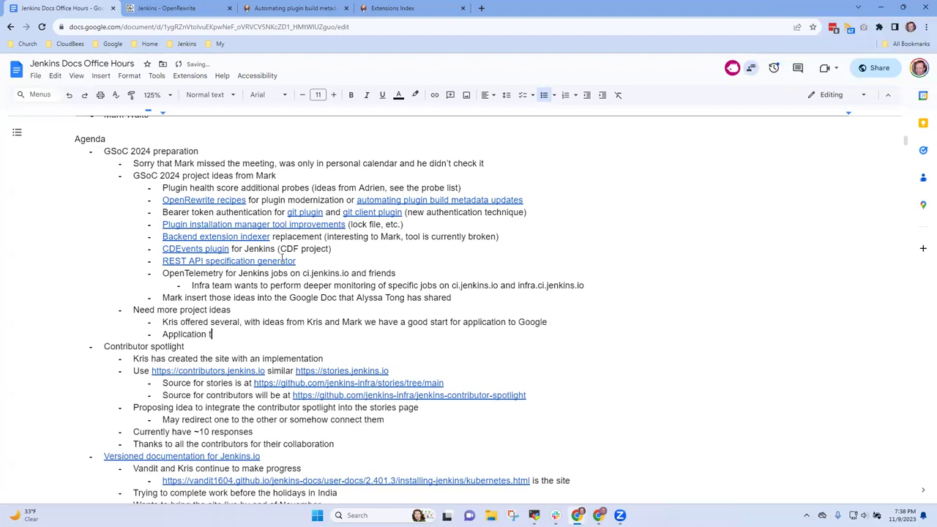
text(o Google is)
text(not yet )
text(av)
key(BackSpace)
key(BackSpace)
text(due, we)
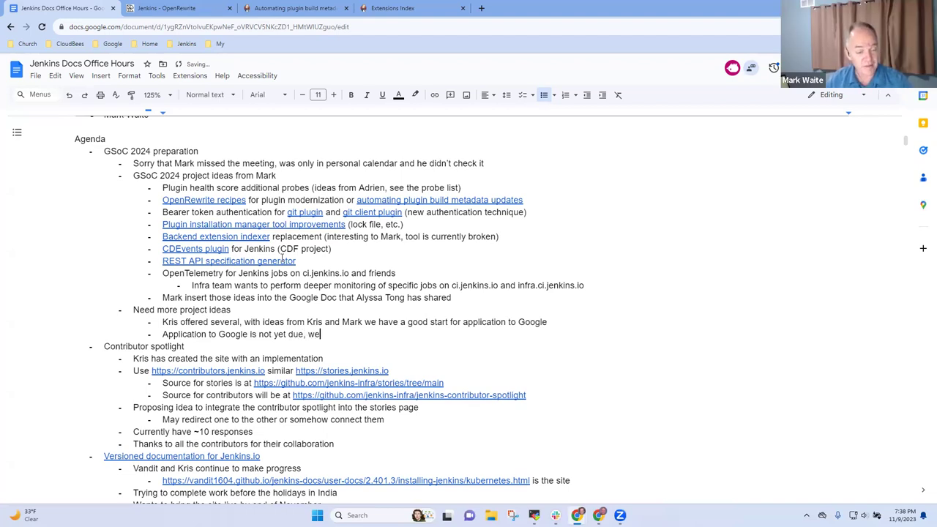
text( have some time prepare application ancx)
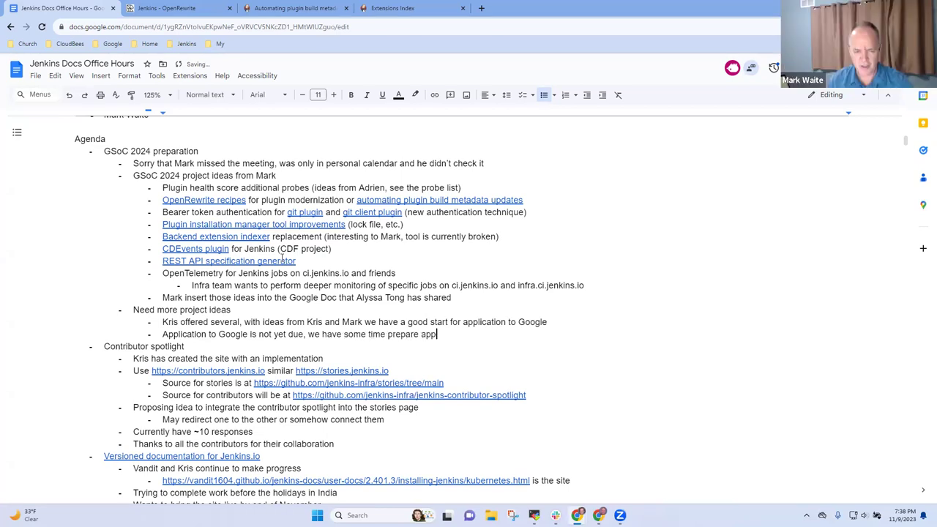
key(BackSpace)
key(BackSpace)
text(d ideas)
Open the GSoC 2024 Project Ideas page in a new browser tab by searching jenkins.io for "GSoC 2024", and review its draft project ideas.
click(480, 8)
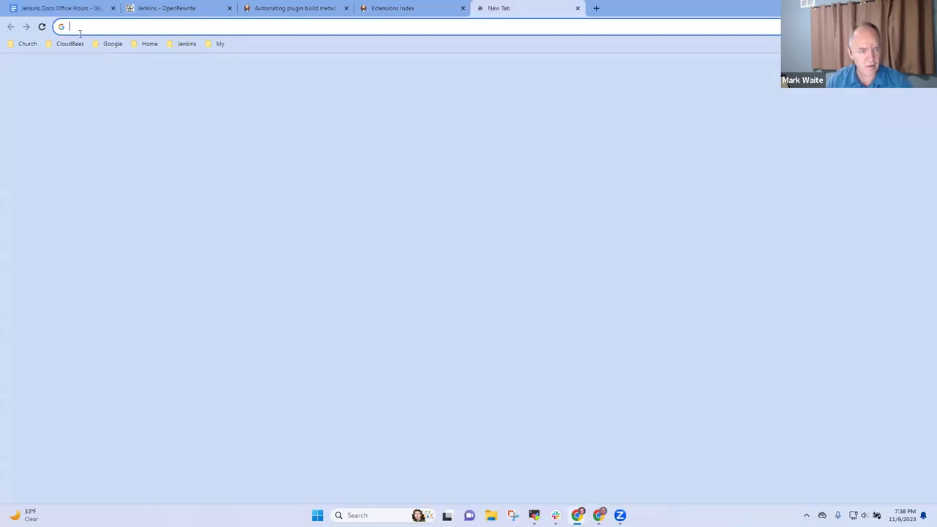
click(185, 44)
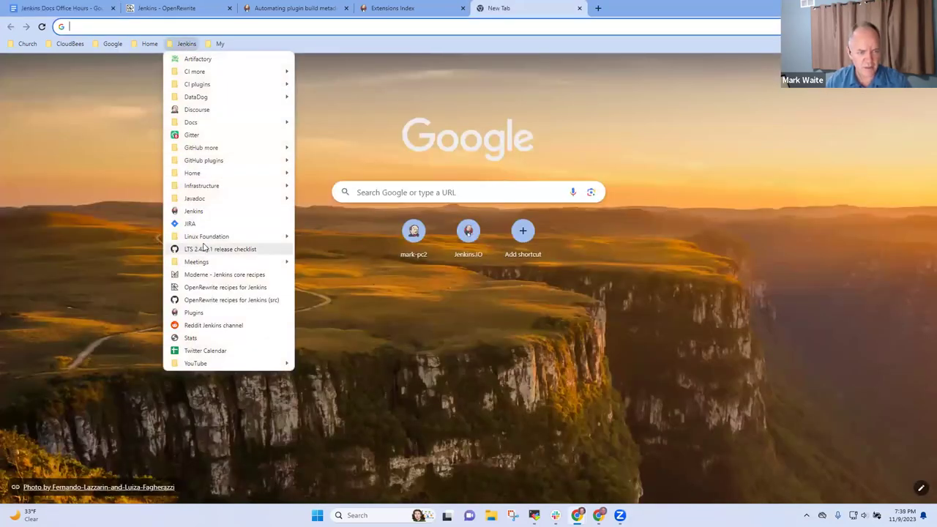
click(194, 211)
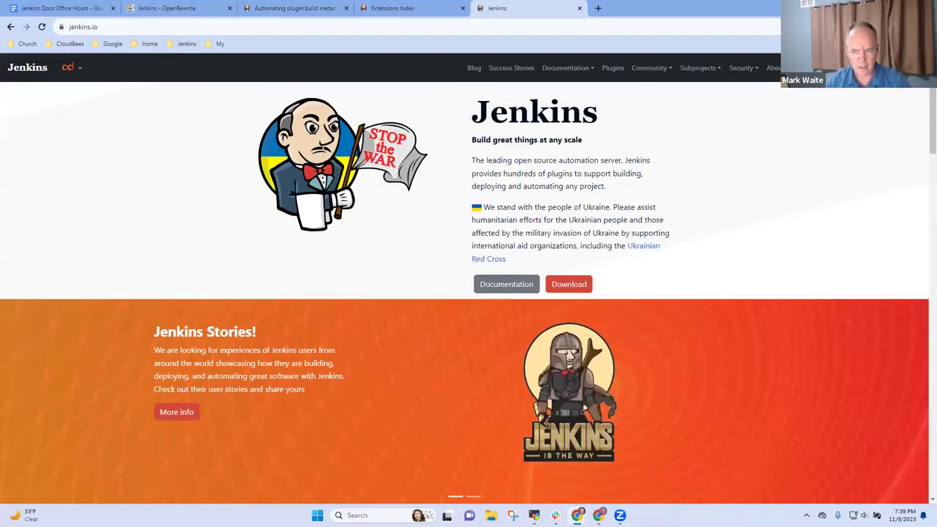
key(ctrl+k)
text(GS)
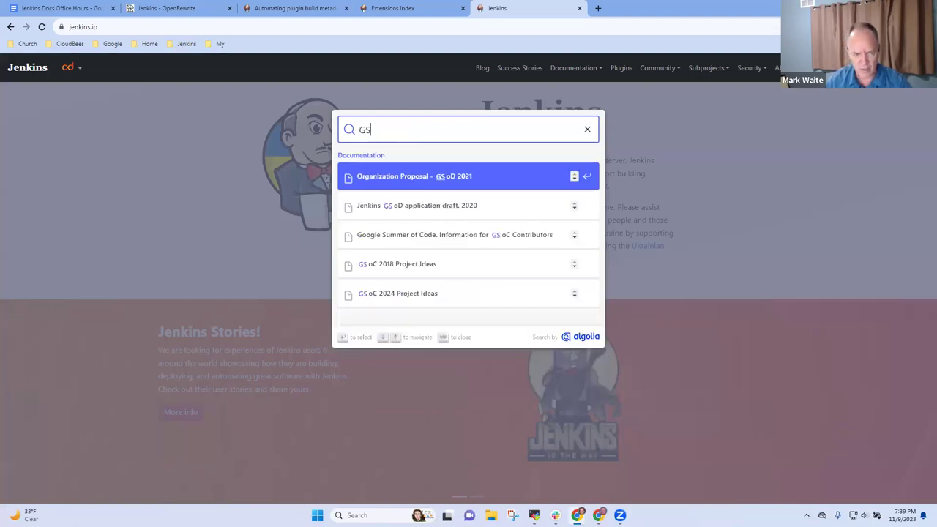
text(oC 2024)
key(Return)
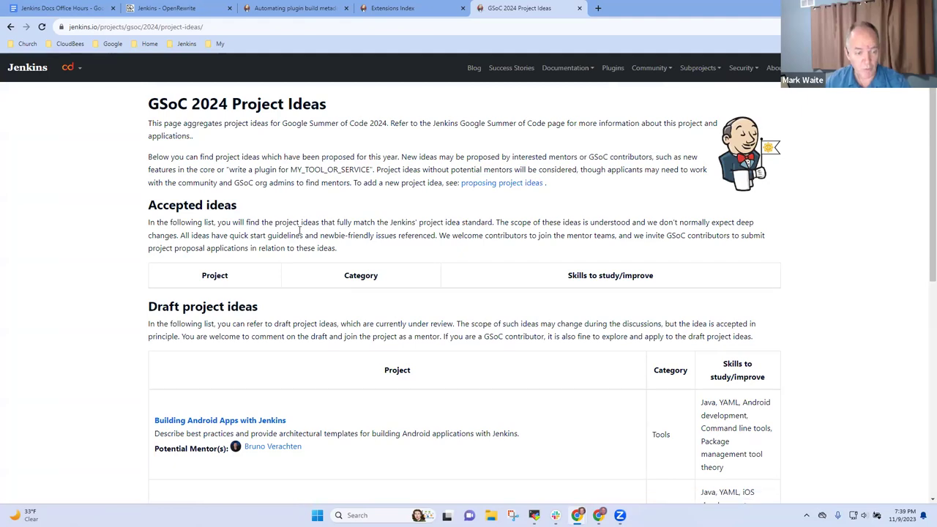
scroll(300, 231, down, 3)
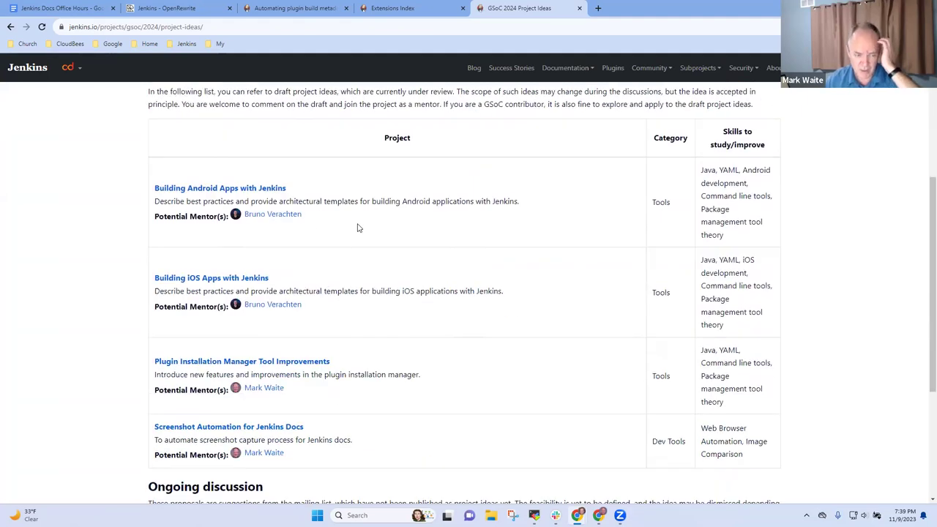
scroll(358, 234, down, 1)
scroll(359, 247, up, 5)
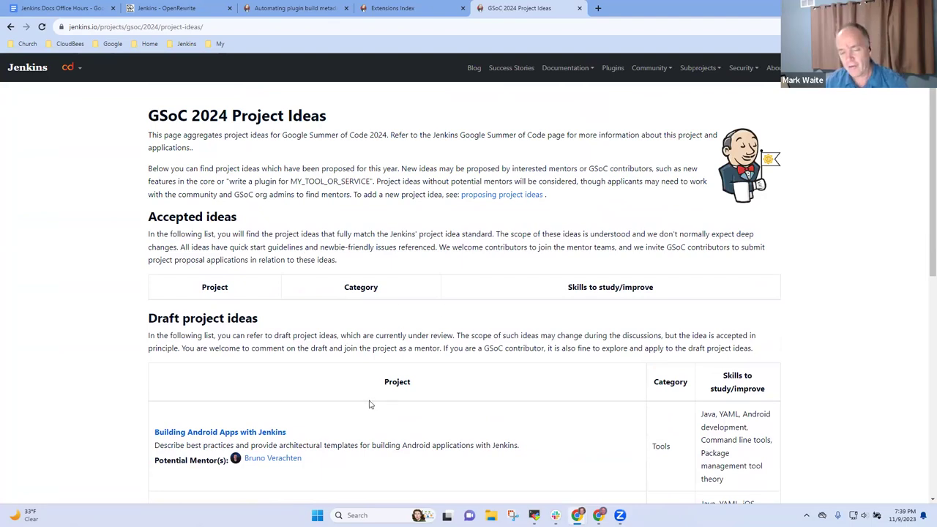
scroll(374, 380, down, 3)
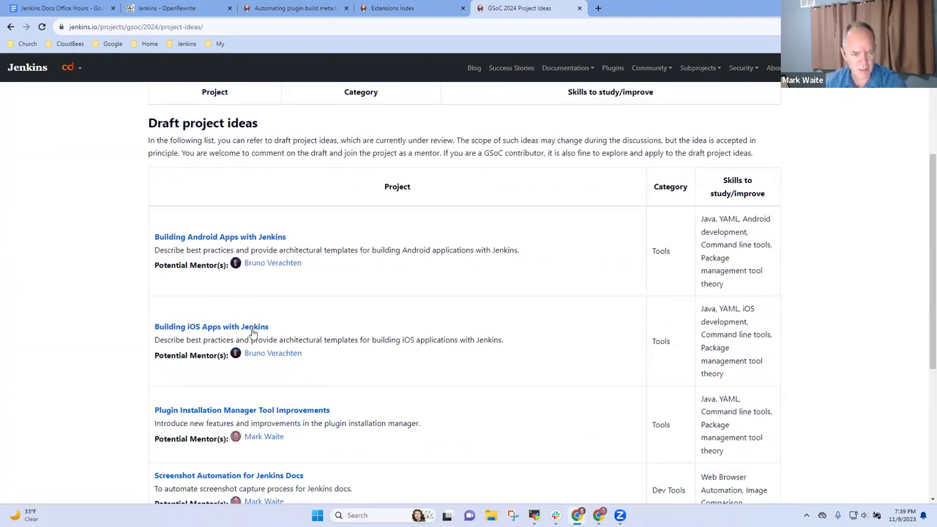
scroll(295, 271, down, 2)
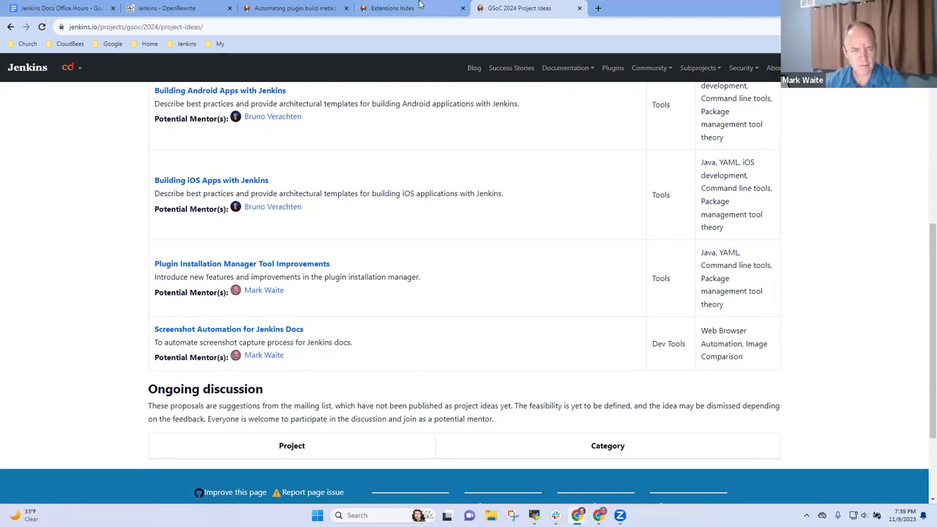
Back in the office hours notes, add a bullet reading "Pull requests to jenkins.io for draft project ideas" at the end of the GSoC section.
click(82, 14)
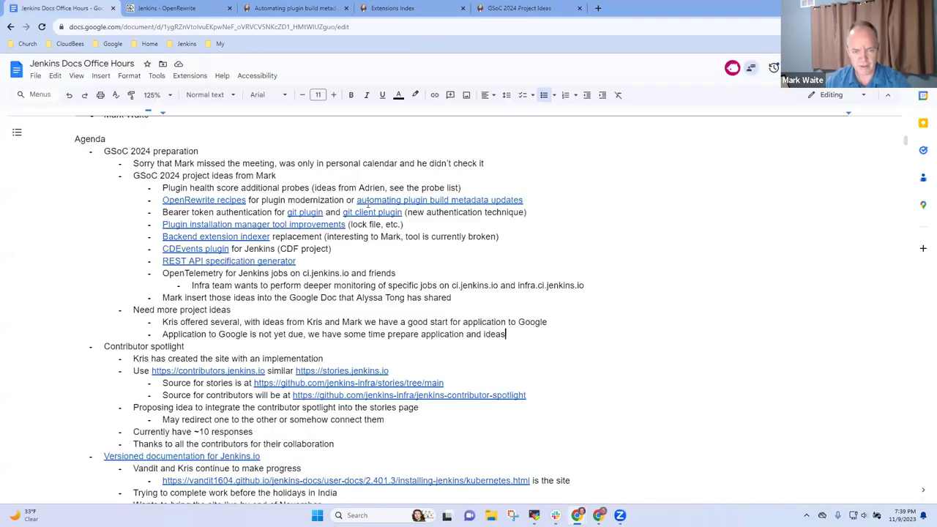
key(Return)
text(Pull requests to jenkins.io for th)
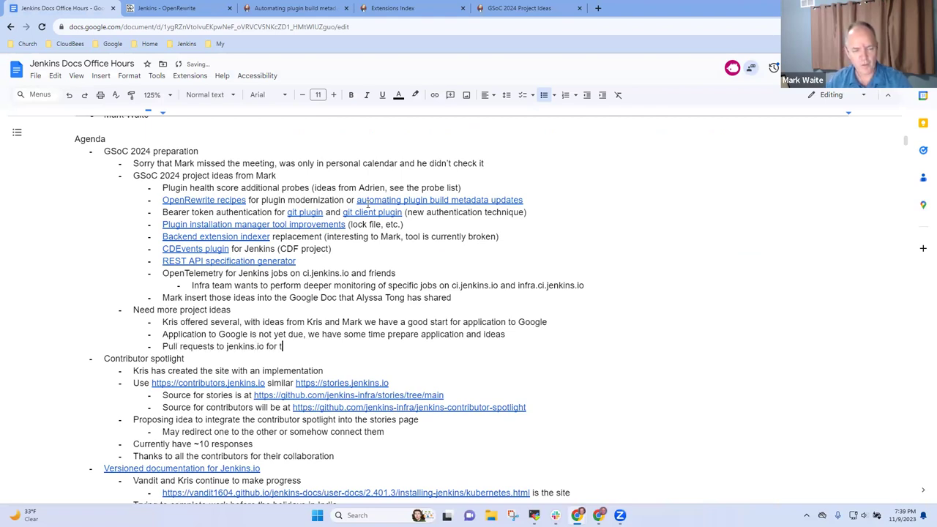
key(BackSpace)
key(BackSpace)
key(BackSpace)
key(BackSpace)
text(draft project ideas)
Insert "2024" before "draft project ideas" in the pull requests bullet and link "2024 draft project ideas" to the jenkins.io GSoC 2024 Project Ideas page.
click(519, 8)
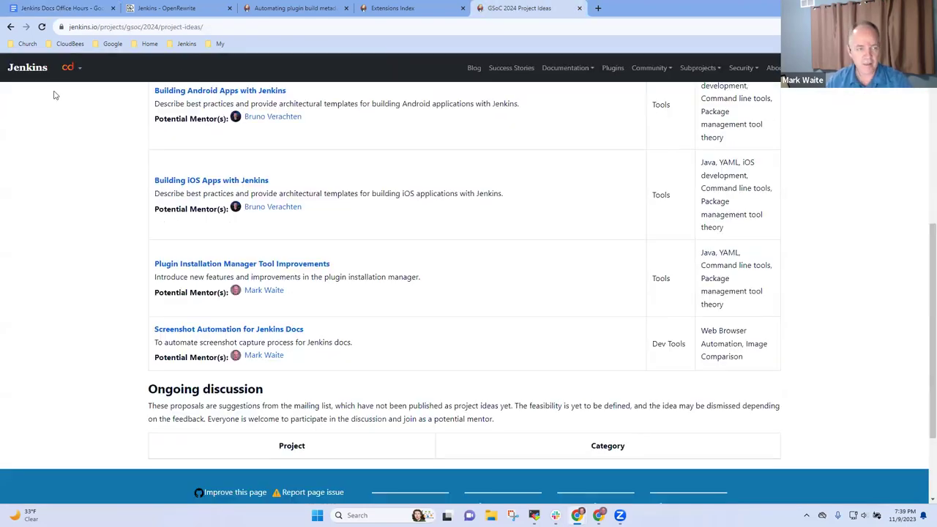
click(156, 27)
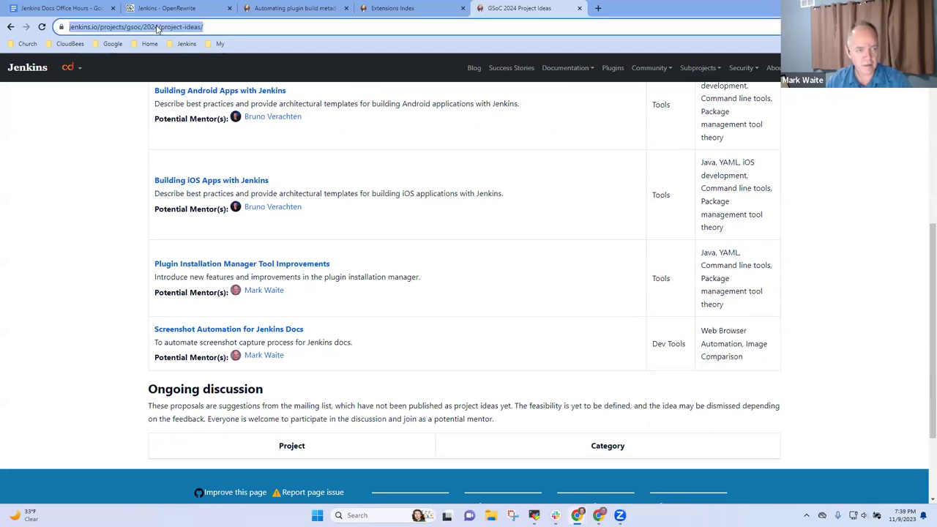
click(63, 8)
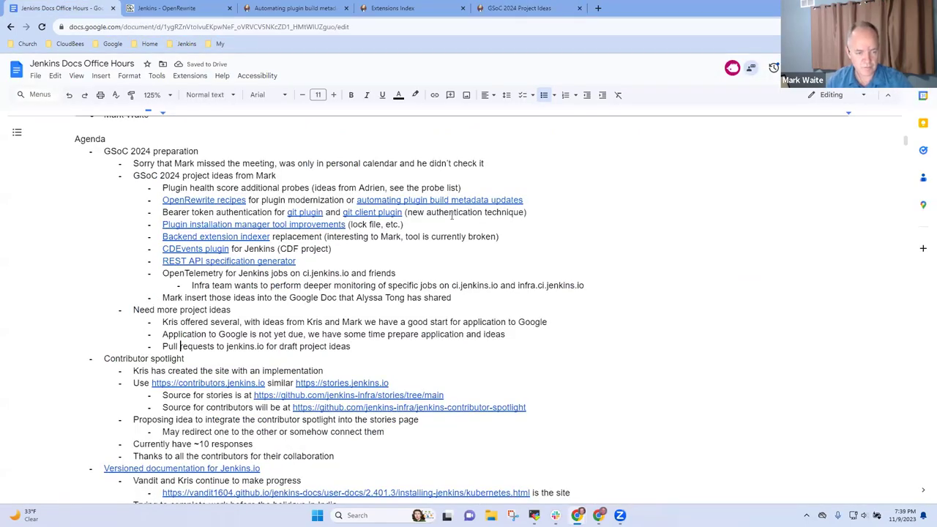
key(ctrl+Right)
key(ctrl+Right)
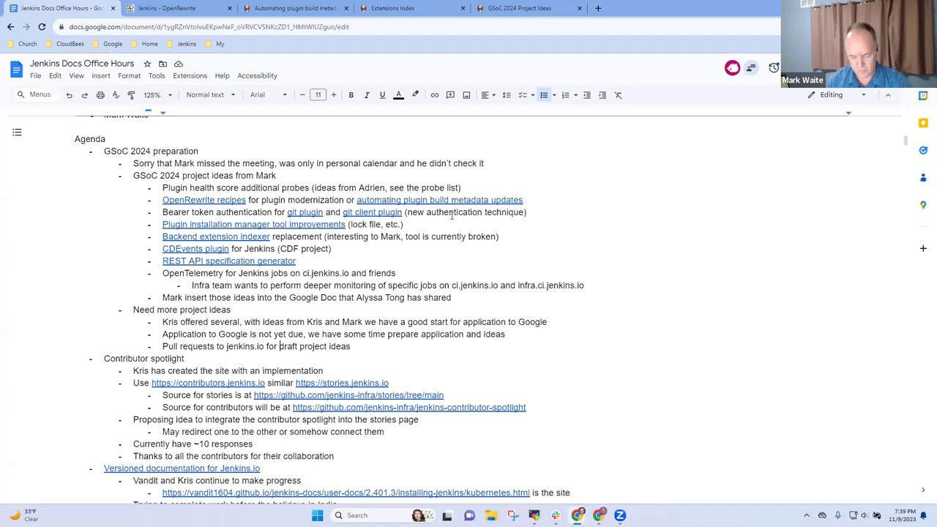
text(2024)
key(ctrl+shift+Right)
key(ctrl+shift+Right)
key(ctrl+shift+Right)
key(ctrl+shift+Right)
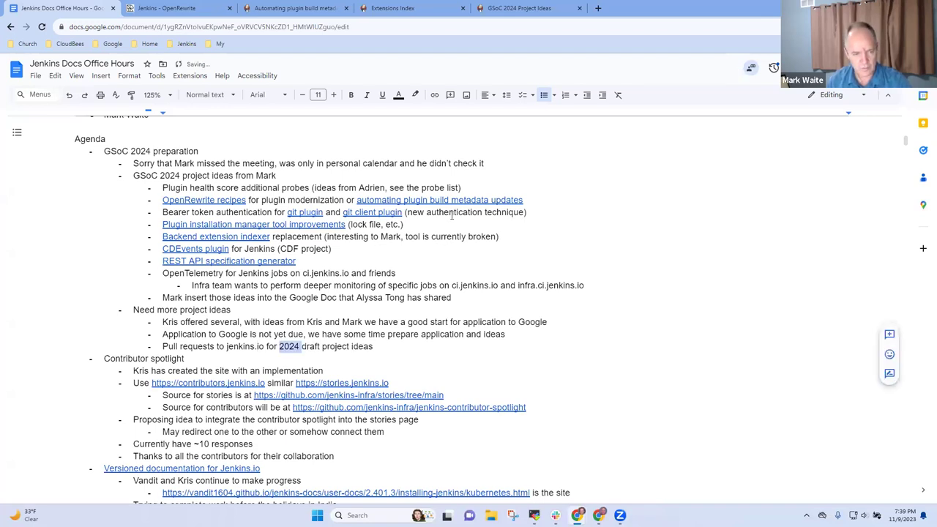
key(ctrl+k)
key(ctrl+v)
key(Return)
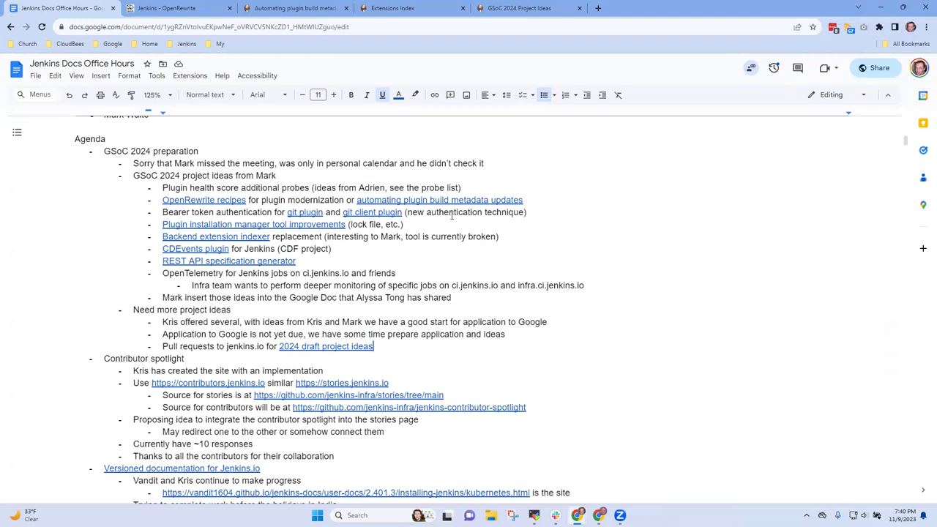
Add a nested bullet under the pull requests line reading "Need more development of the ideas".
key(Return)
text(Need more defe)
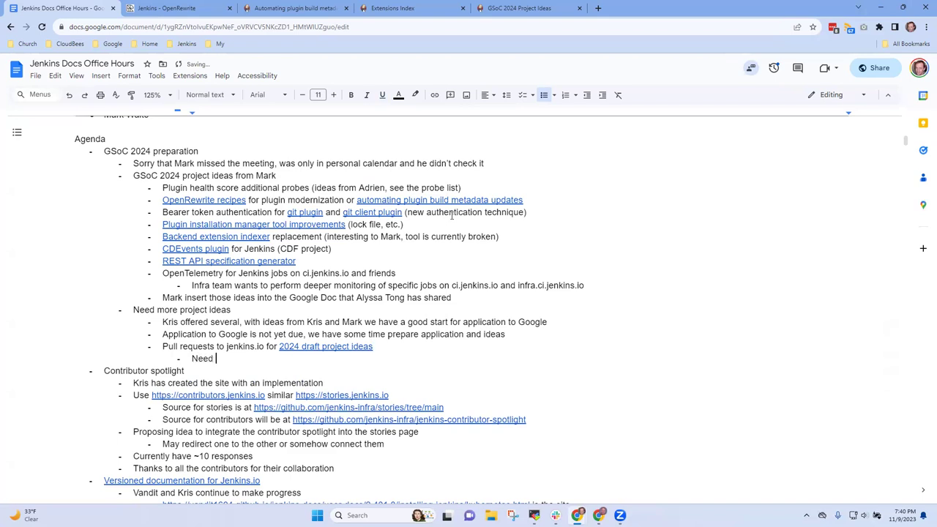
key(BackSpace)
key(BackSpace)
text(velopment of the ideas)
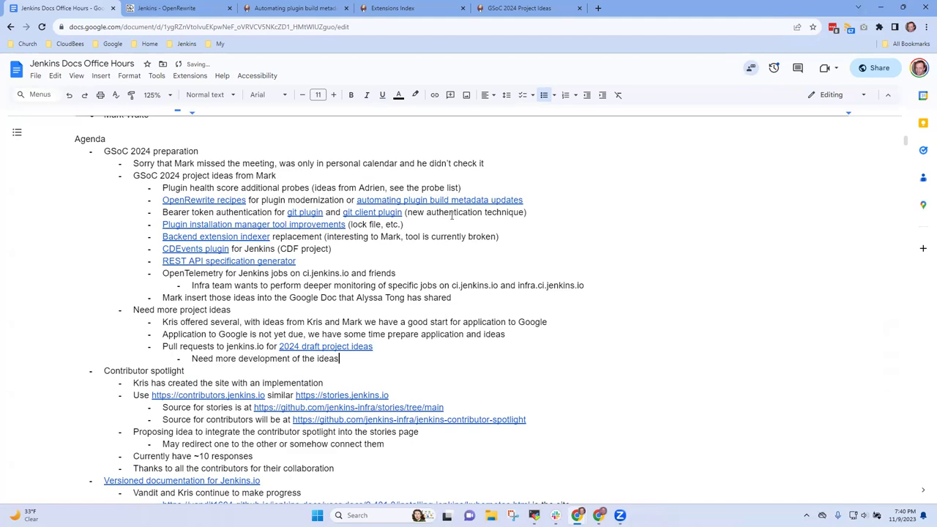
Add a second nested bullet under the pull requests line reading "Seek mentors as the ideas are developing".
key(Return)
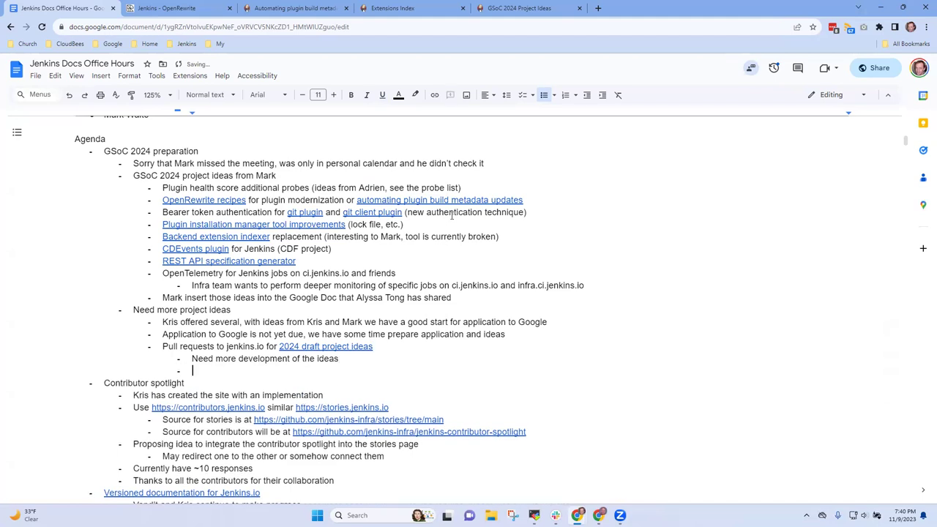
text(Seeking mentors)
key(ctrl+BackSpace)
key(ctrl+BackSpace)
text(Seeek)
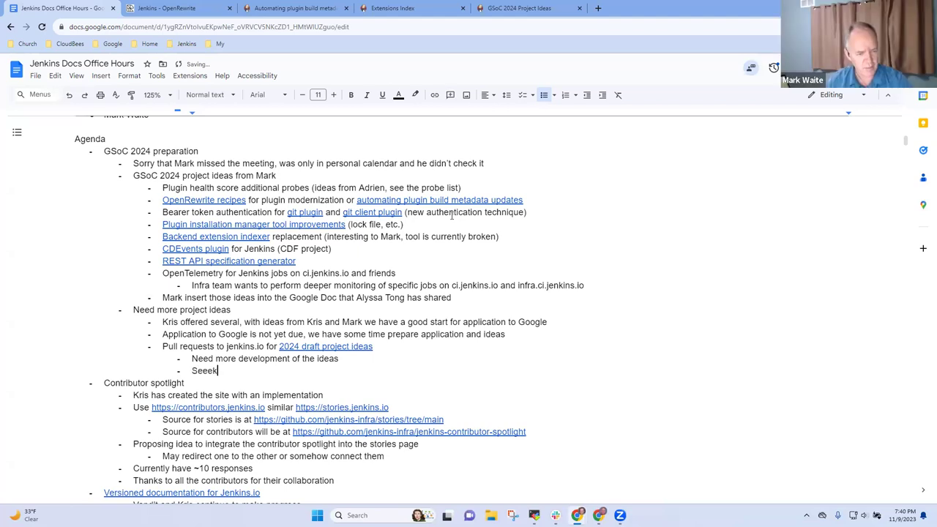
key(BackSpace)
key(BackSpace)
text(k mentors )
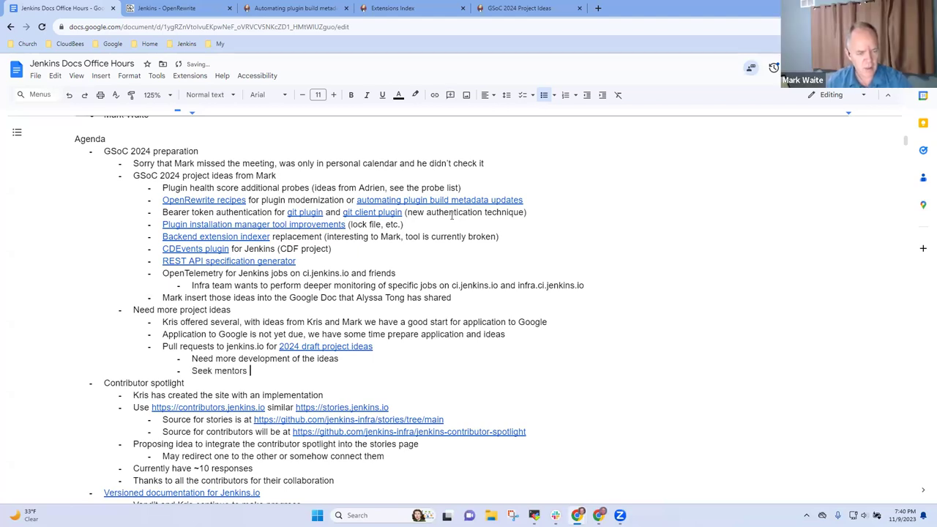
text(as the ideas a)
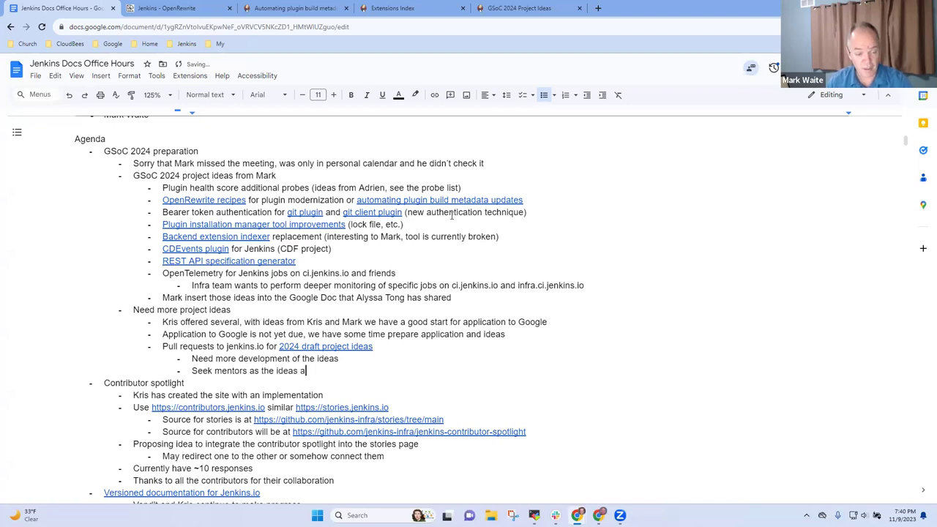
text(re develo)
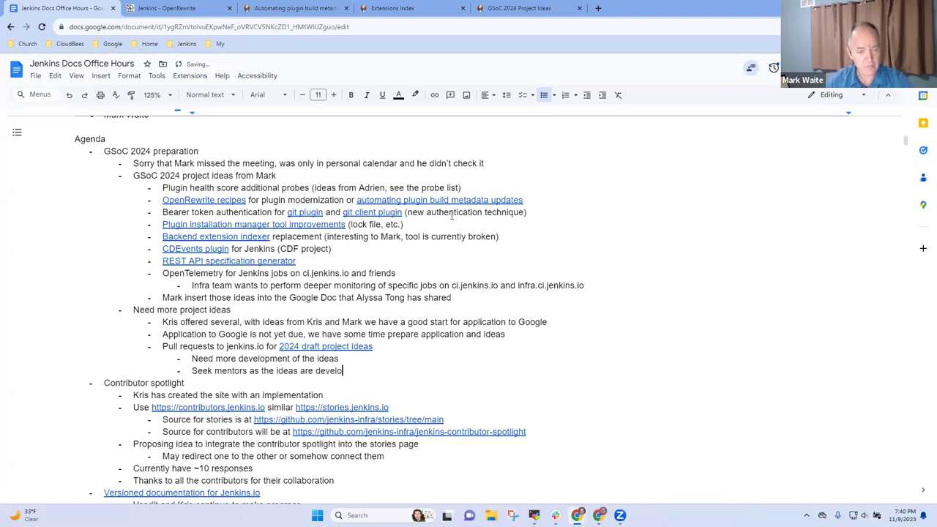
text(ping)
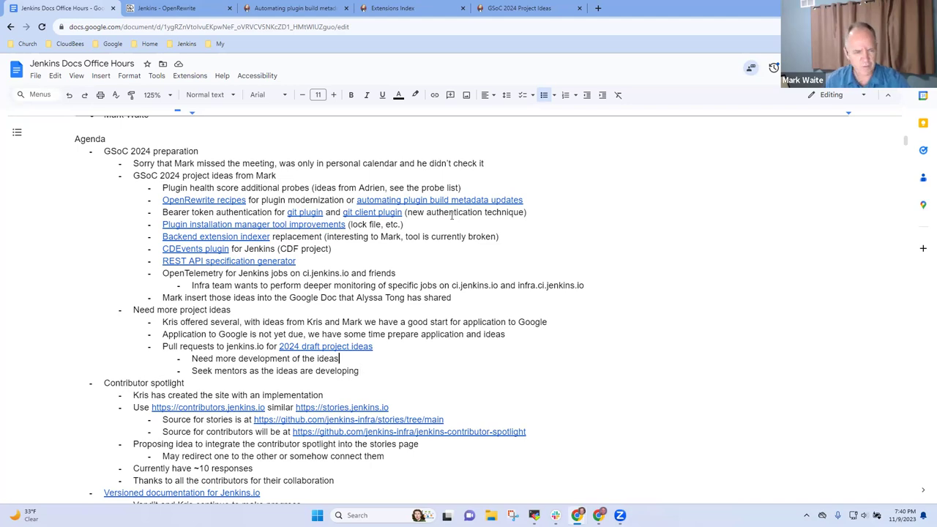
Add a nested bullet under the OpenRewrite recipes idea naming two candidate mentors separated by "or".
key(Up)
key(Up)
key(Up)
key(Up)
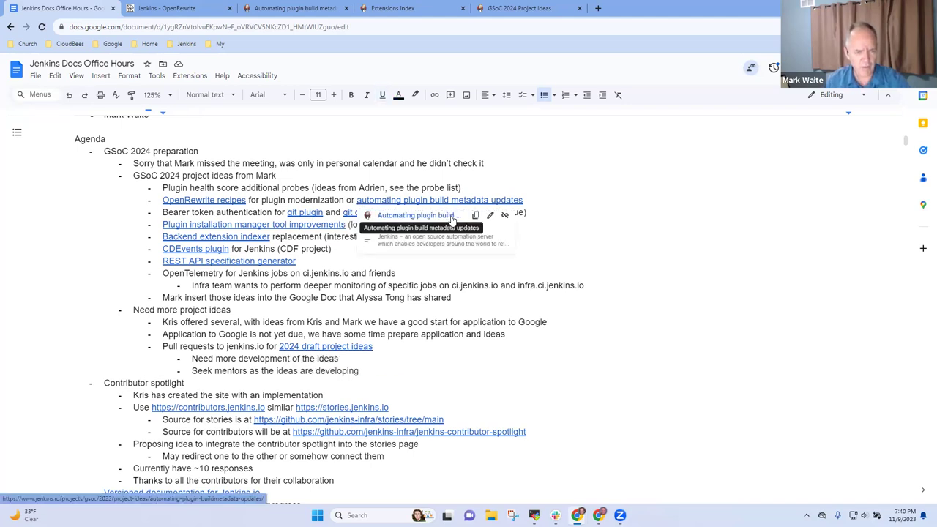
key(Home)
key(End)
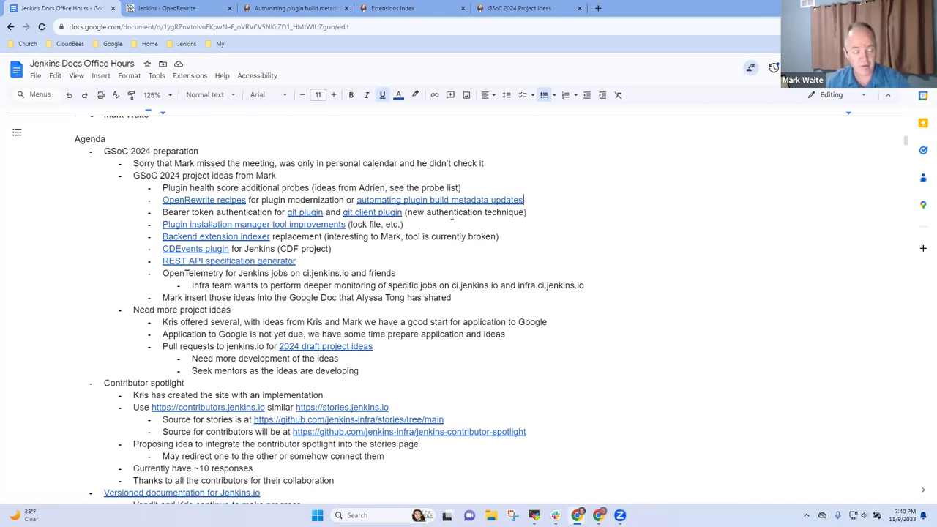
key(Return)
key(Tab)
text(Ste)
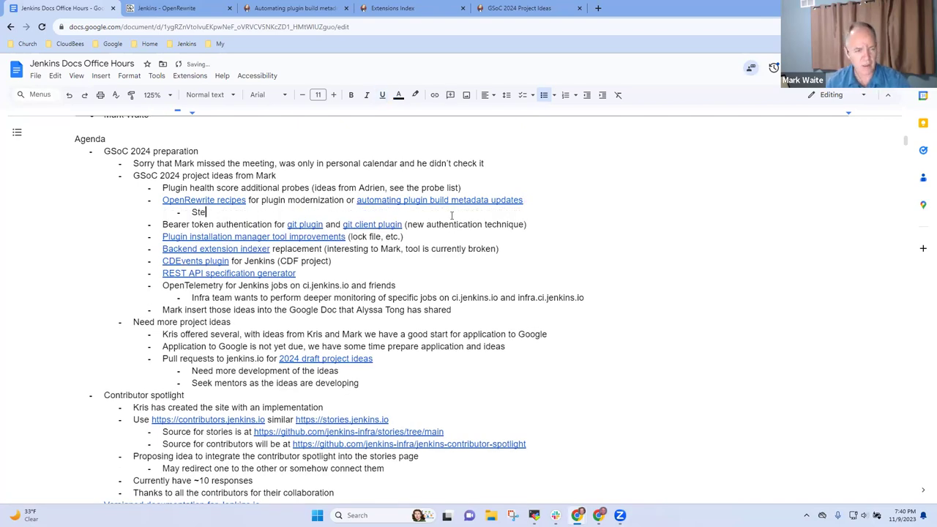
text(ve Hill)
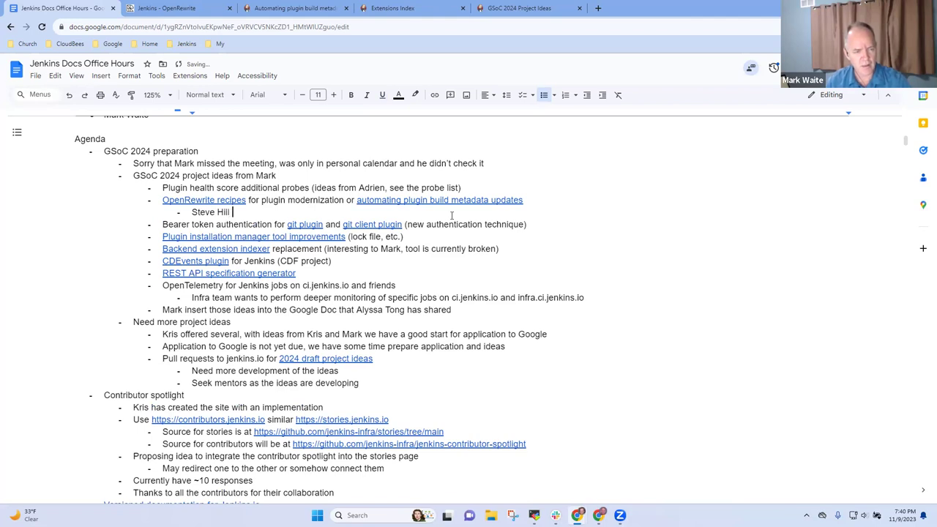
text(or Rahul)
Add a nested bullet under the plugin health score probes idea with one candidate mentor's first name.
key(Up)
key(Up)
key(End)
key(Return)
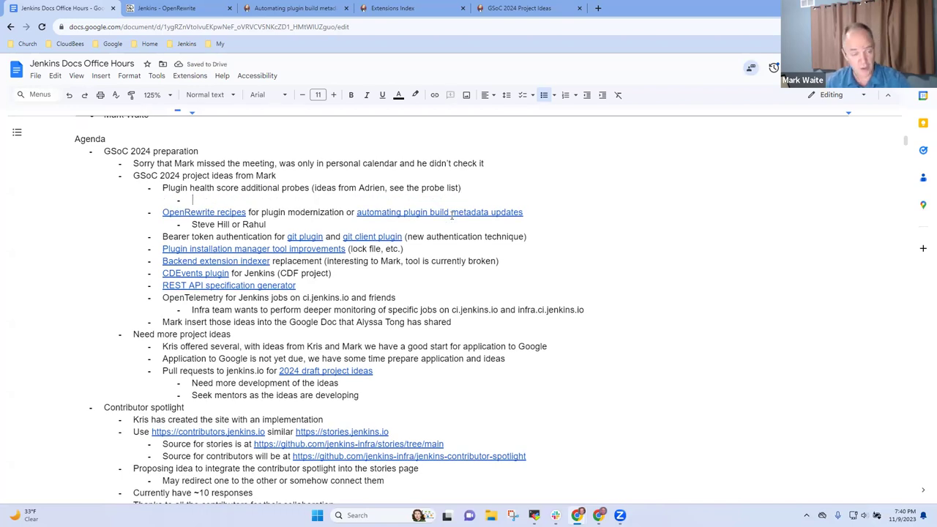
text(Jagruti)
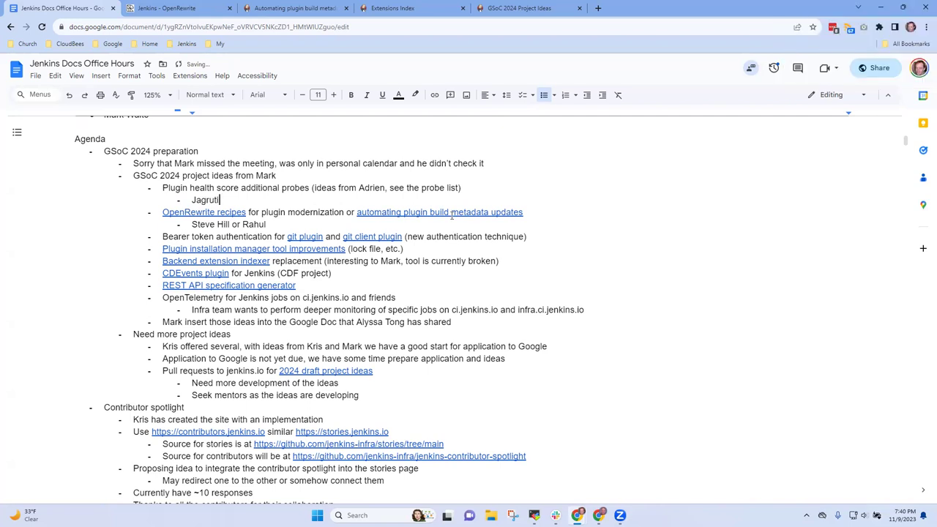
Replace the nested entry under the plugin health score idea with a comma-separated list of three mentors' first names.
key(Down)
key(Up)
key(shift+Home)
key(BackSpace)
key(BackSpace)
key(BackSpace)
key(Return)
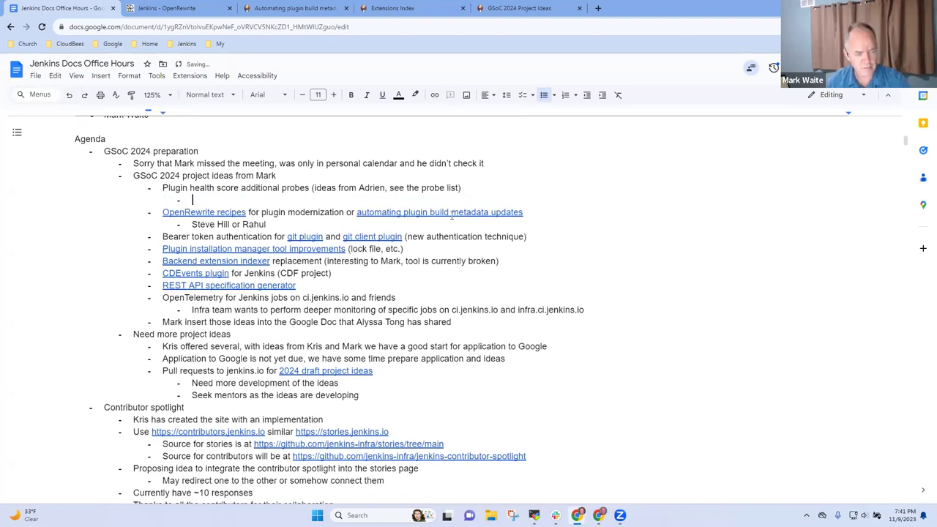
text(Adrien)
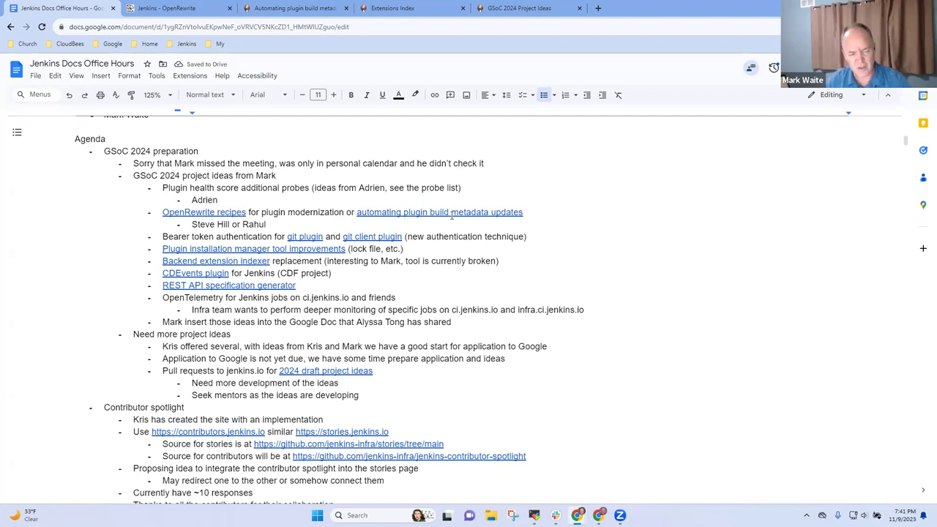
text(, Mark)
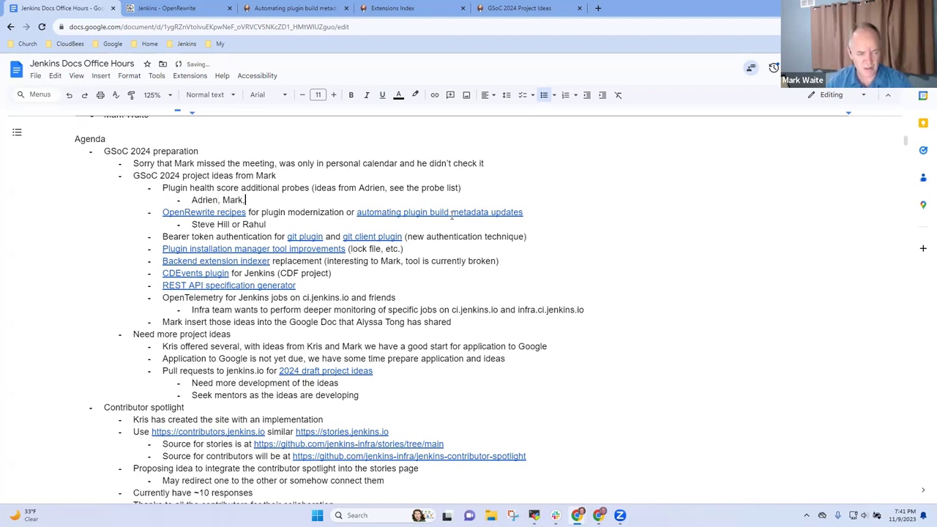
text(, Jagruti)
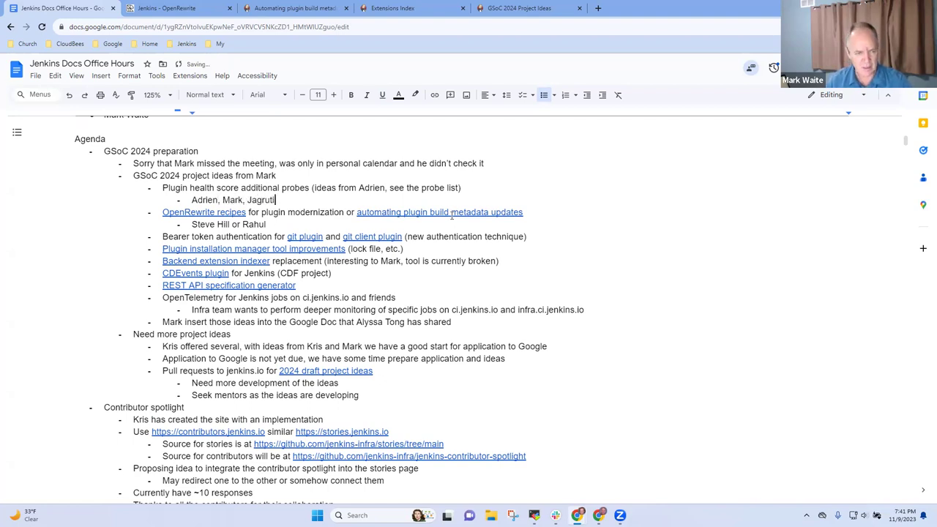
Add a nested bullet under the bearer token authentication idea with the host's first name followed by ", others".
key(Down)
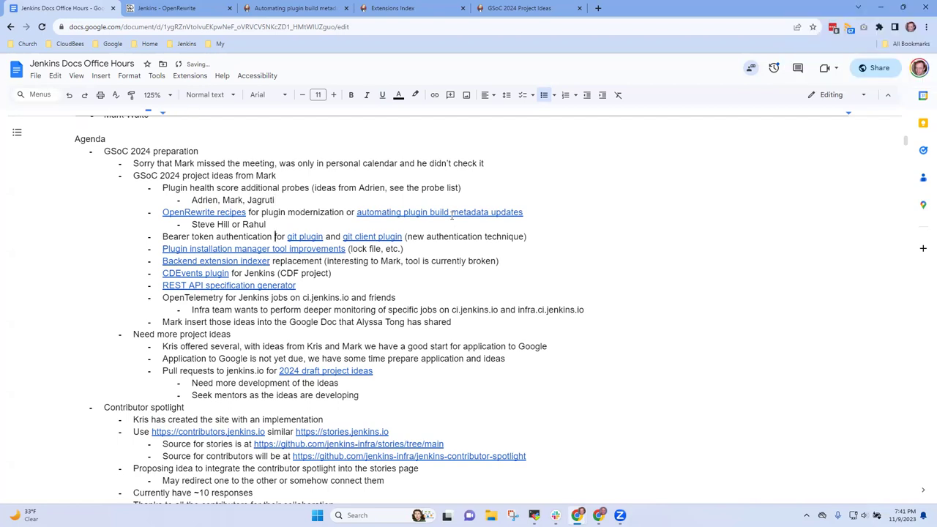
key(End)
key(Return)
key(Tab)
text(Mark, others)
Add a nested bullet under the backend extension indexer idea listing two candidate mentors' first names.
key(Down)
key(Down)
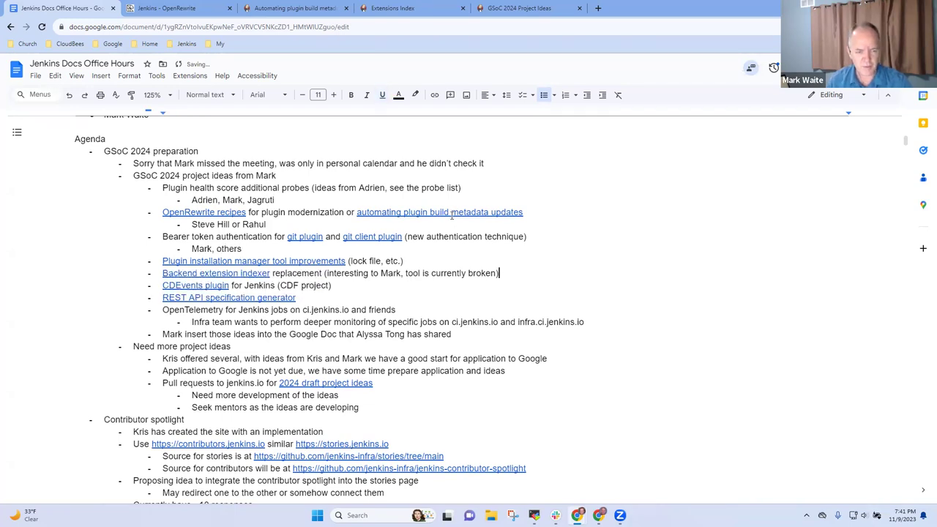
key(End)
key(Return)
text(Mark,)
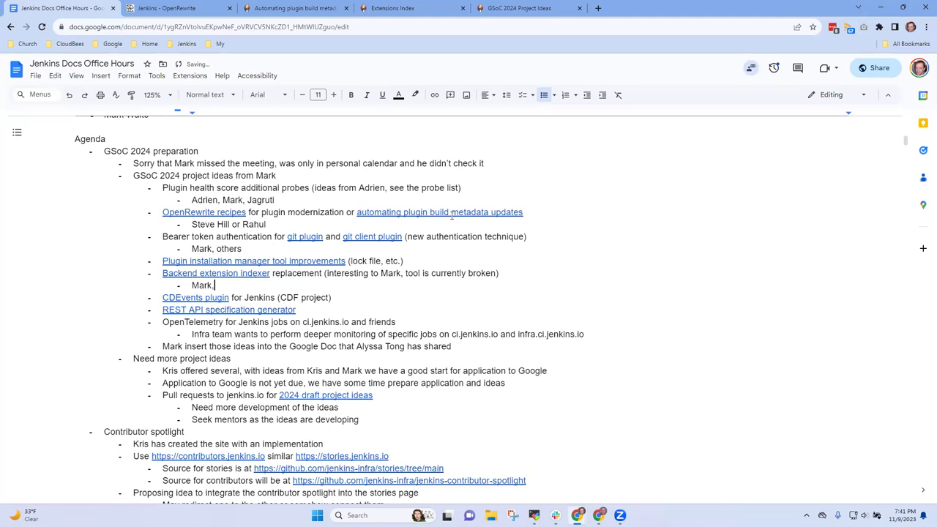
key(BackSpace)
key(Down)
key(Down)
key(Down)
key(Down)
key(Up)
key(Up)
key(Up)
text(, )
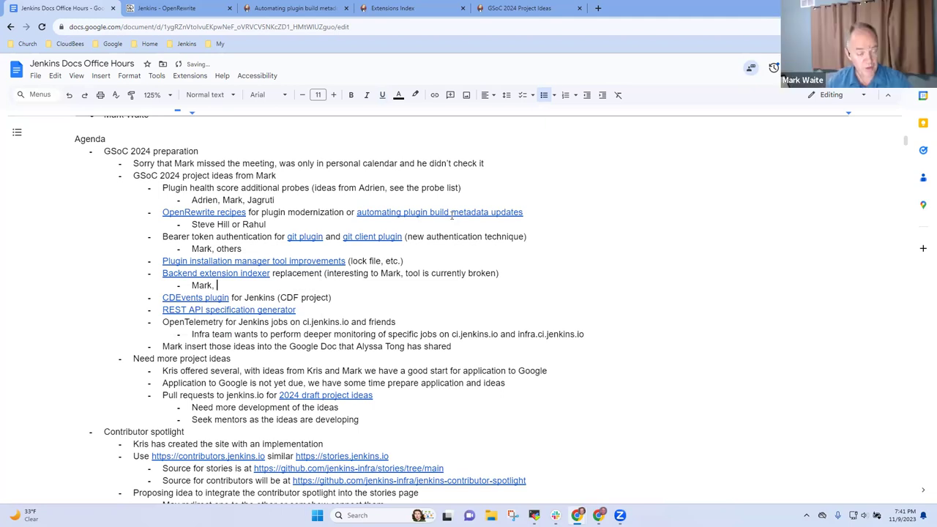
text(Rishabh)
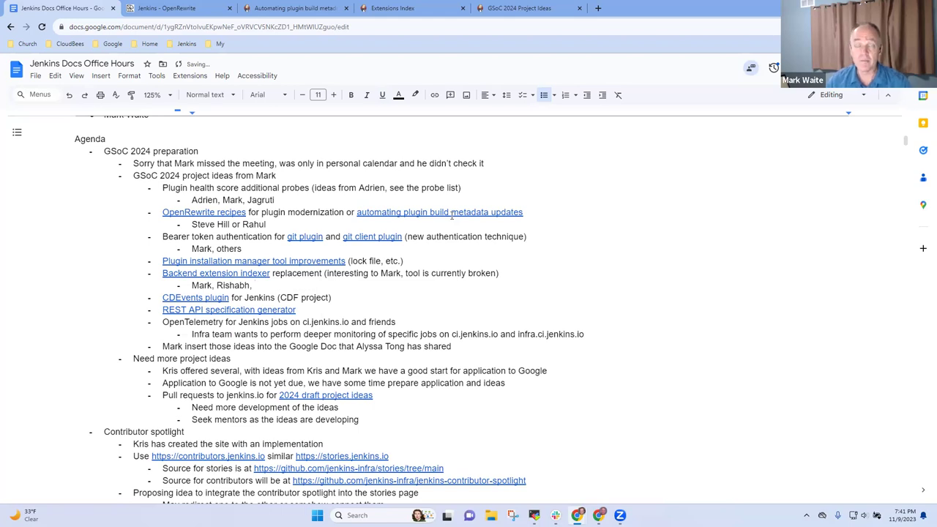
Append ", other previous GSoC participants" to the mentor bullet under the backend extension indexer idea.
text(, other prevciou)
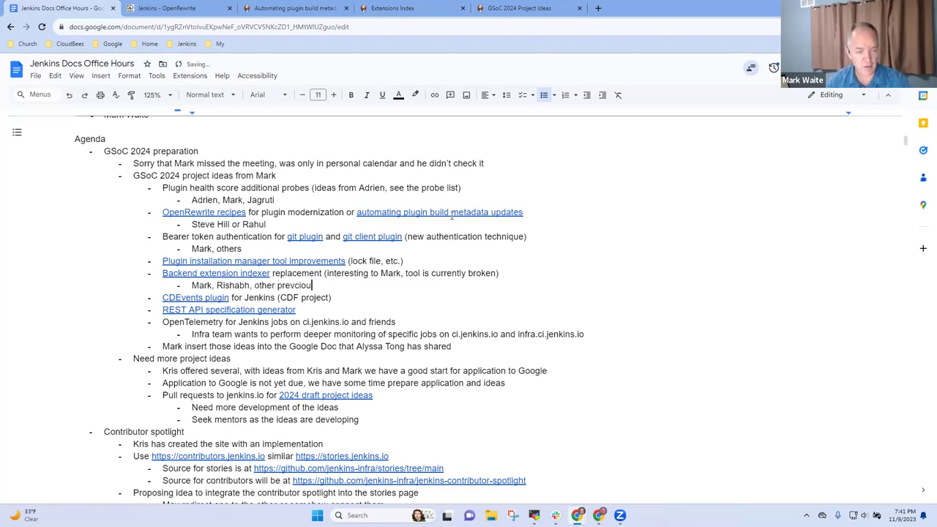
key(BackSpace)
key(BackSpace)
key(BackSpace)
key(BackSpace)
key(BackSpace)
text(vious G)
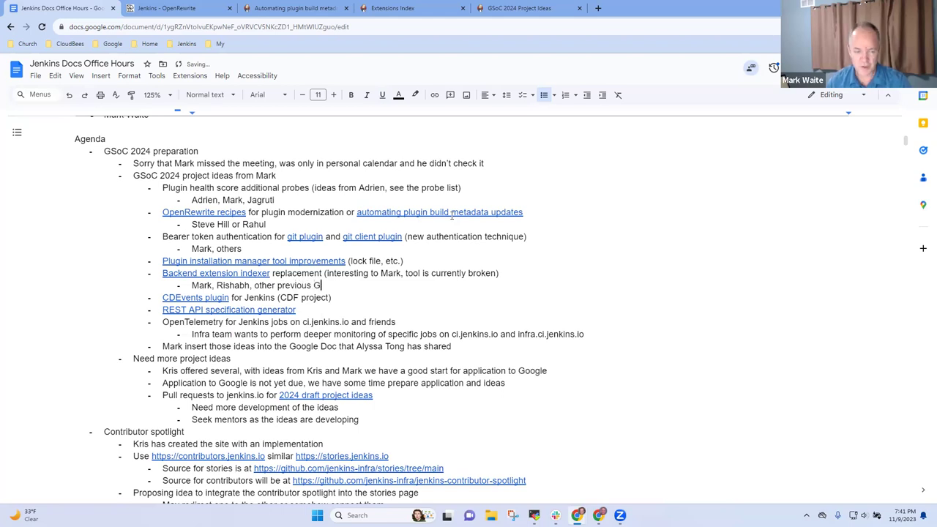
text(SoC partici)
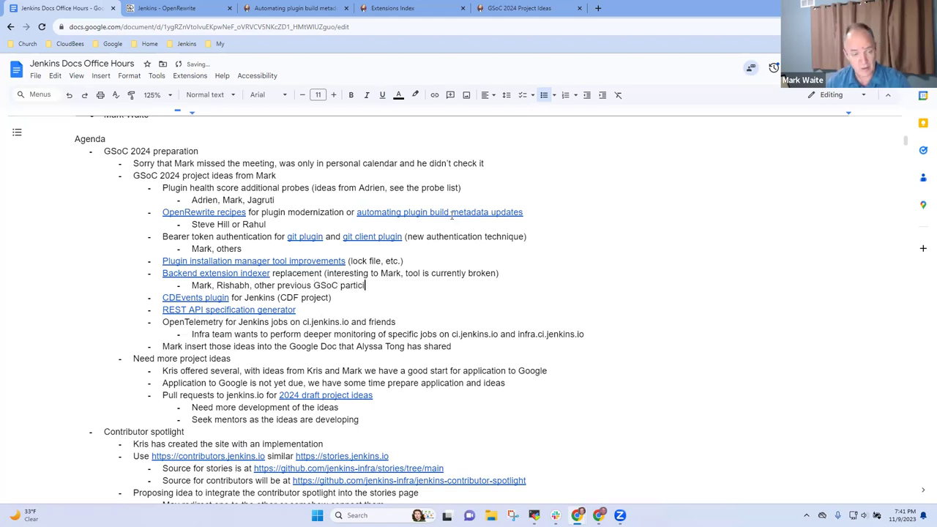
text(pants)
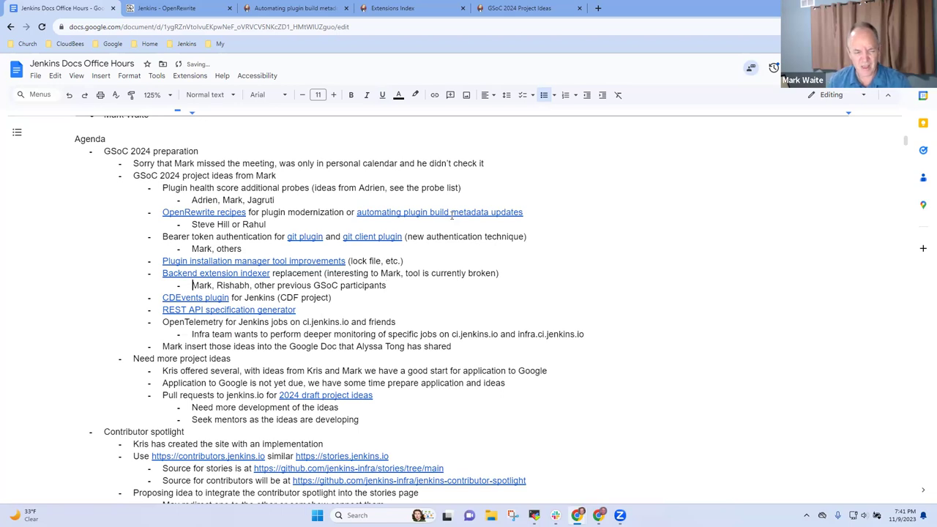
Add a question mark after "others" in the mentor bullet under the bearer token authentication idea.
key(shift+Home)
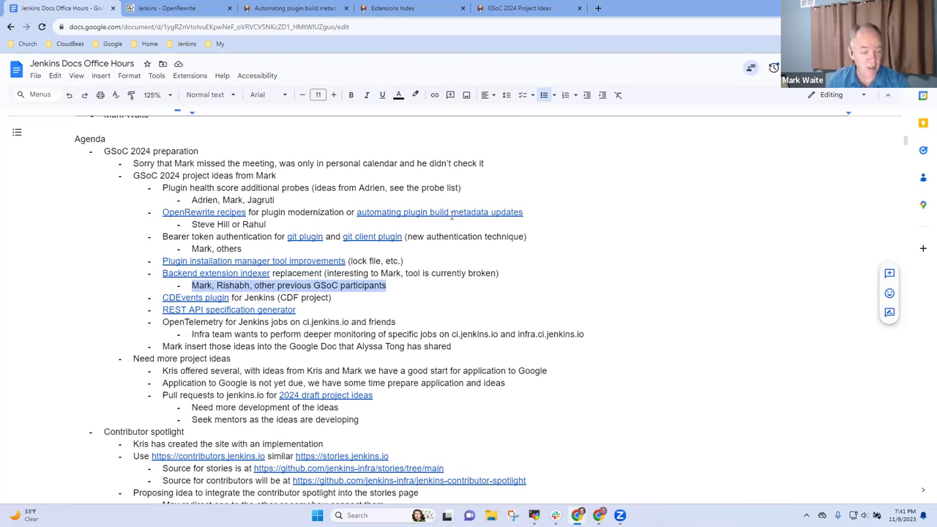
key(End)
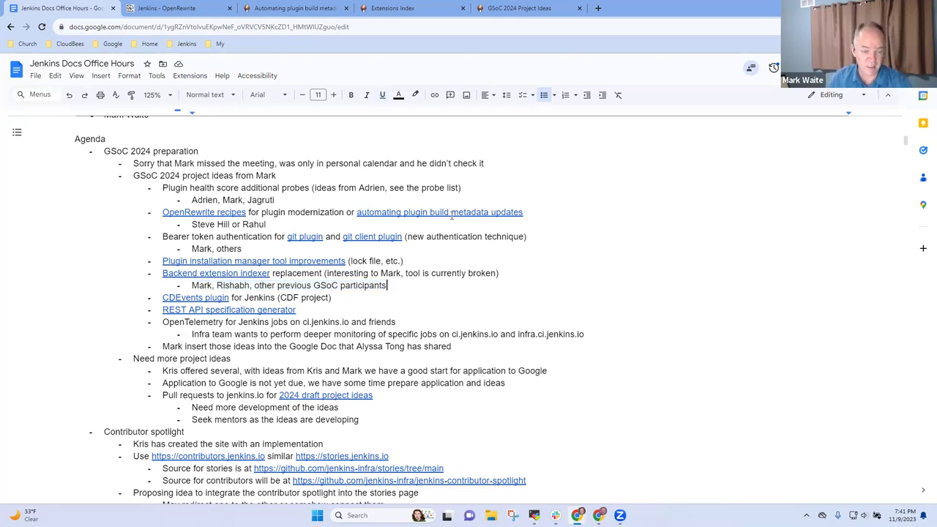
key(shift+End)
key(Down)
key(Down)
key(Down)
key(Down)
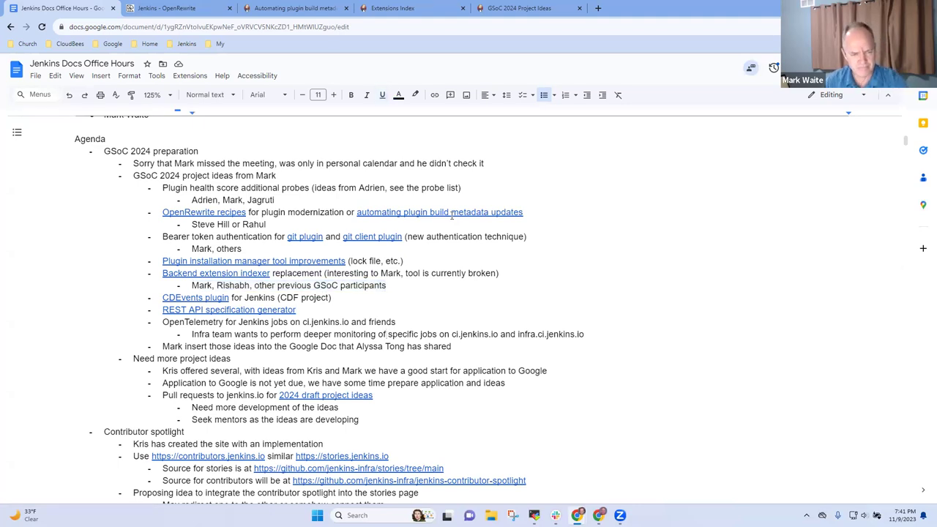
key(Up)
key(Up)
key(Up)
key(Up)
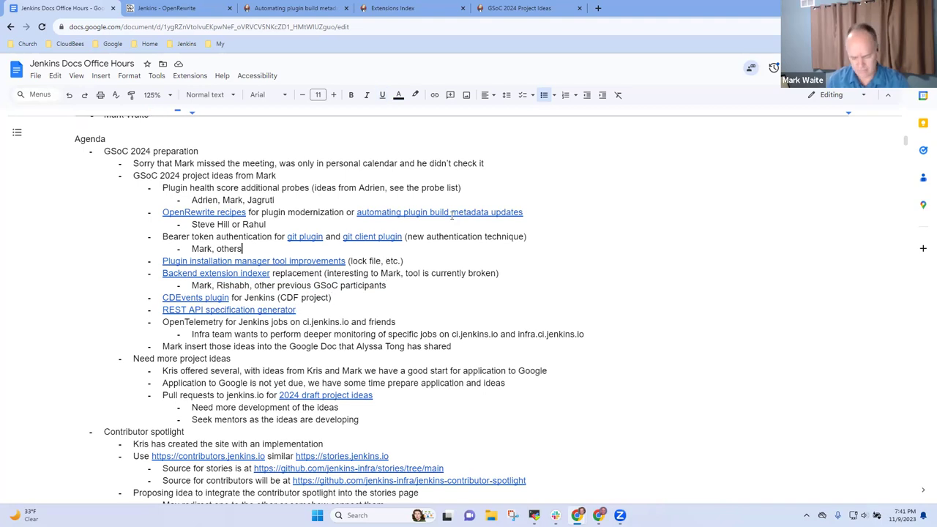
text(?)
Review the remaining GSoC project ideas and the notes on needing more project ideas.
key(Down)
key(Down)
key(Down)
key(Down)
key(Down)
key(Down)
key(Down)
key(Down)
key(Down)
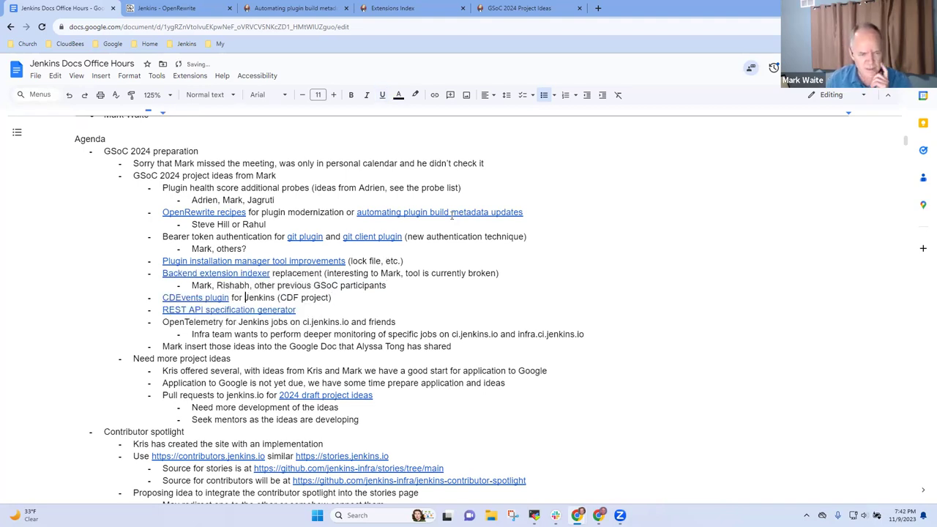
key(Down)
key(Down)
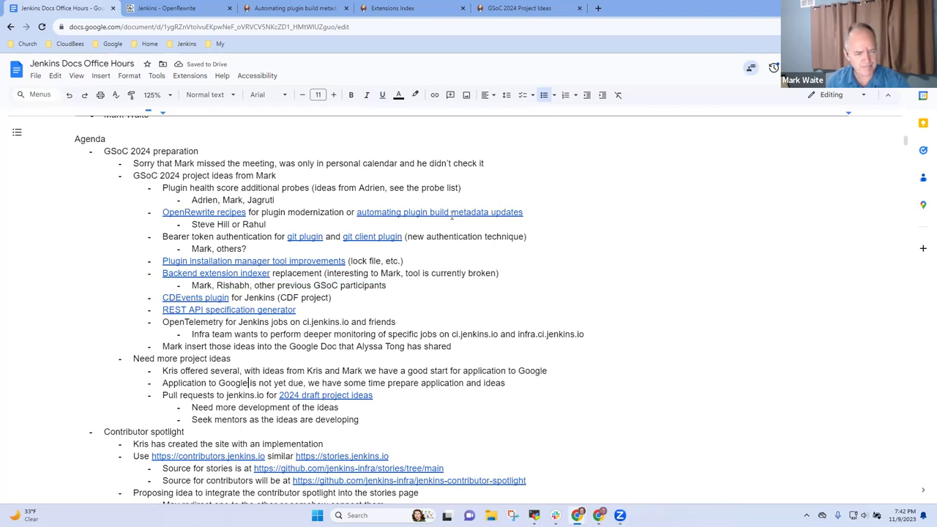
key(Up)
key(Up)
key(Home)
key(shift+End)
Extend the "Need more development of the ideas" bullet with ", refine them into more detailed project ideas".
key(Down)
key(Down)
key(Down)
key(Down)
key(Down)
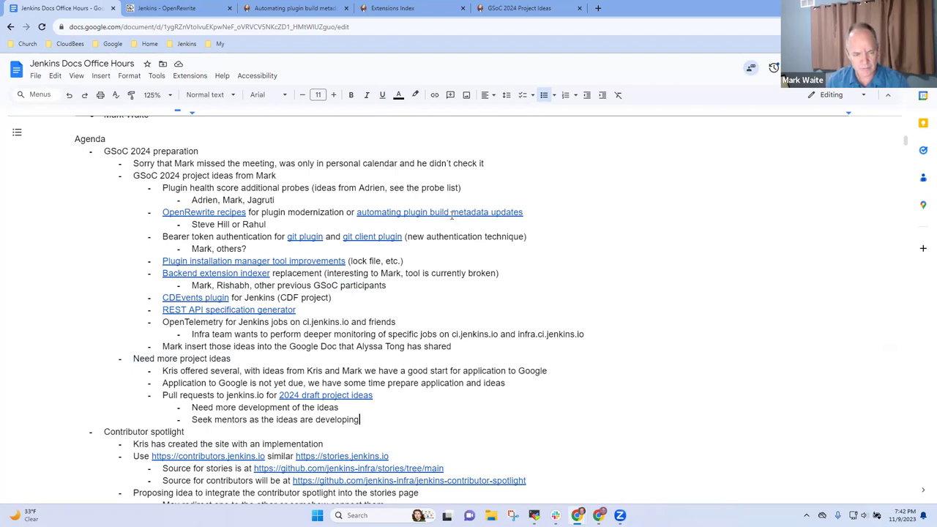
key(End)
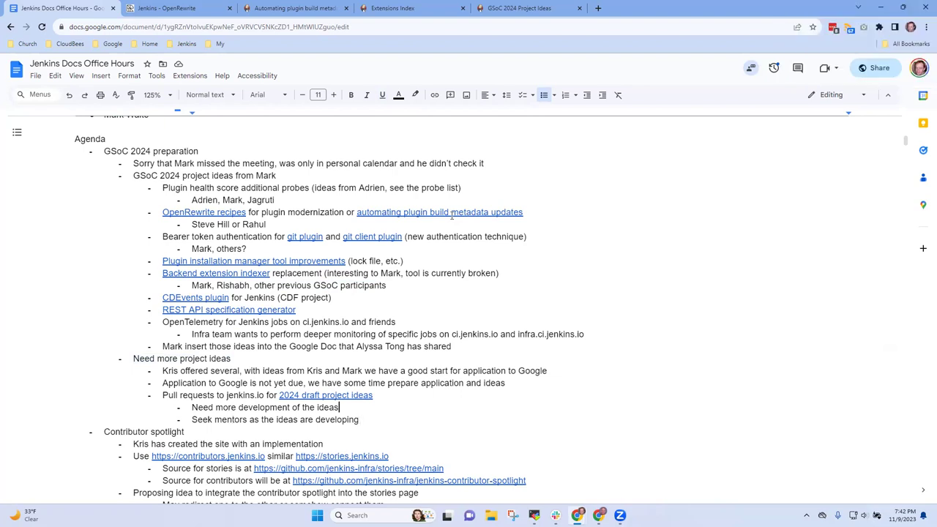
text(, refine them into more de)
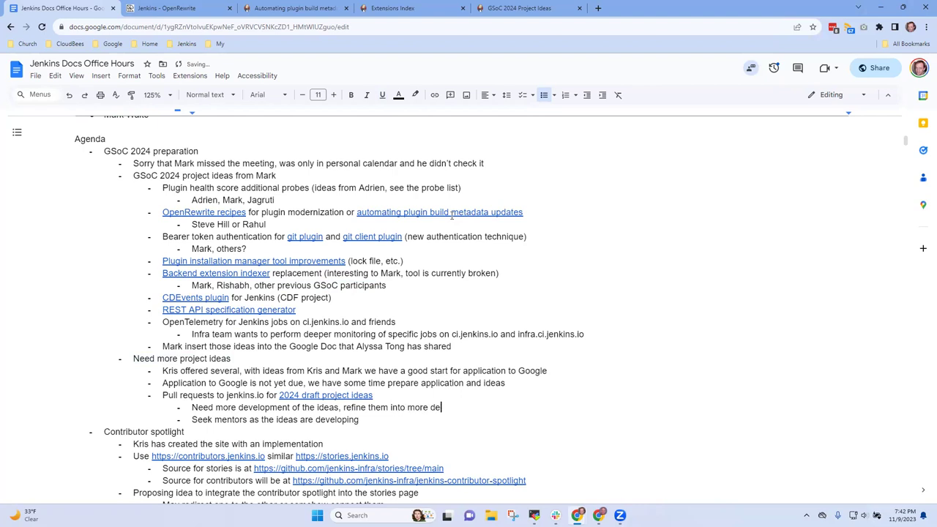
text(tailed projects)
key(BackSpace)
text(ideas)
Go to the Contributor spotlight section and highlight its heading for discussion.
key(Down)
key(Down)
key(Down)
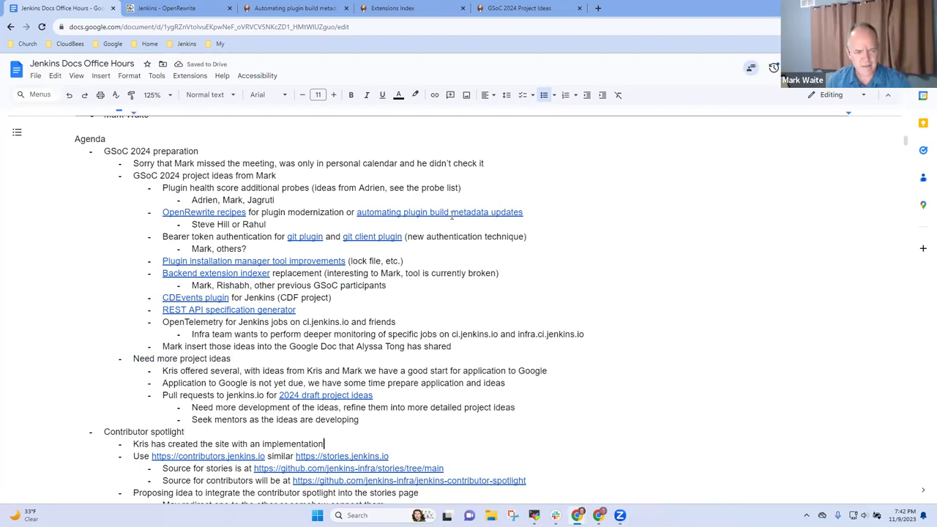
key(Down)
key(Down)
key(Down)
key(Down)
key(Down)
key(Down)
key(Down)
key(Down)
key(Down)
key(Down)
key(Down)
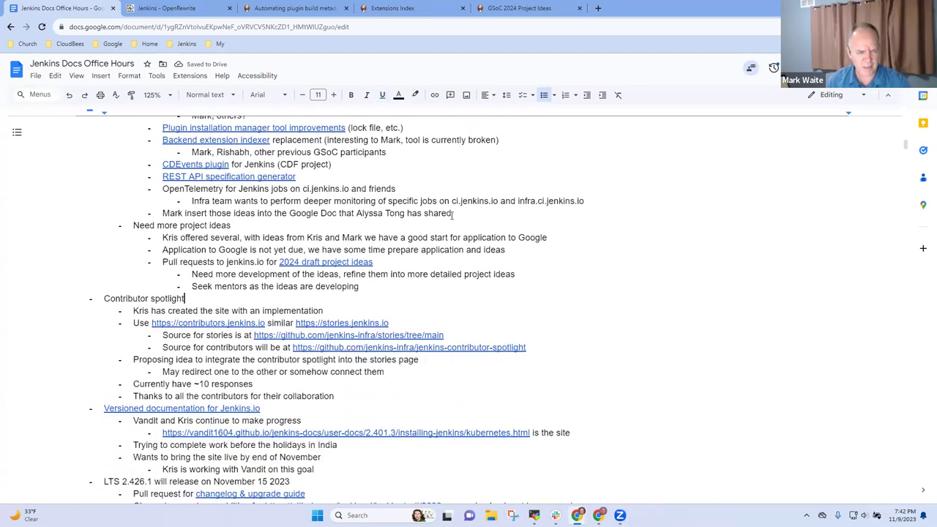
key(shift+Home)
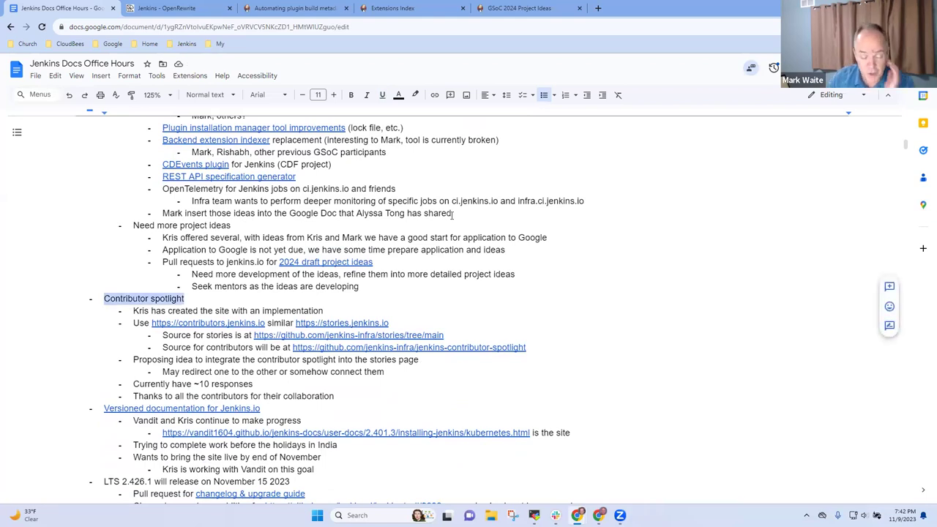
Add a nested bullet reading "Opened the ticket with the infra team" under the site implementation line, with a new bullet after it.
key(Down)
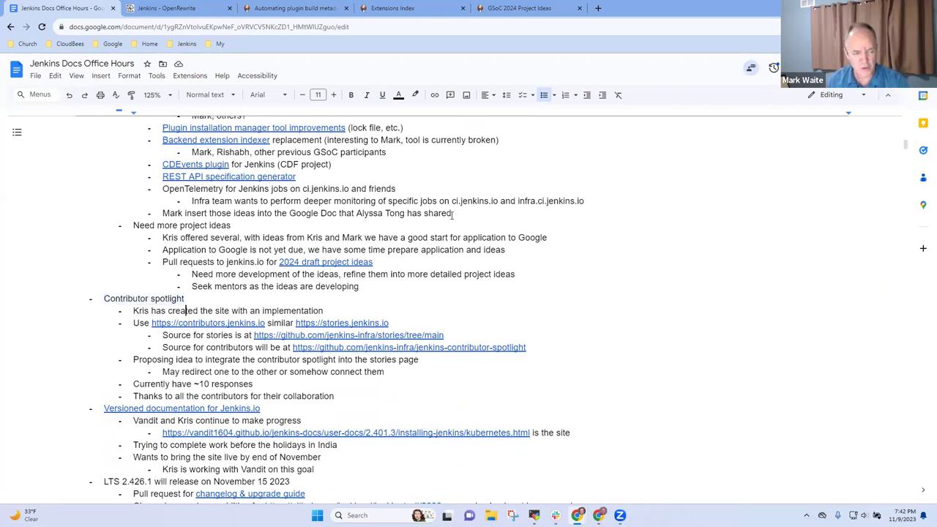
key(End)
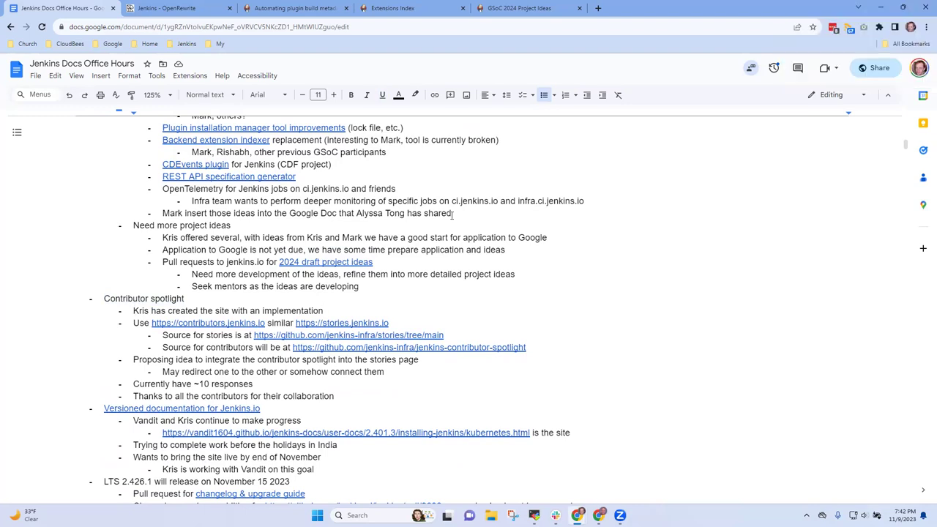
key(Return)
key(Tab)
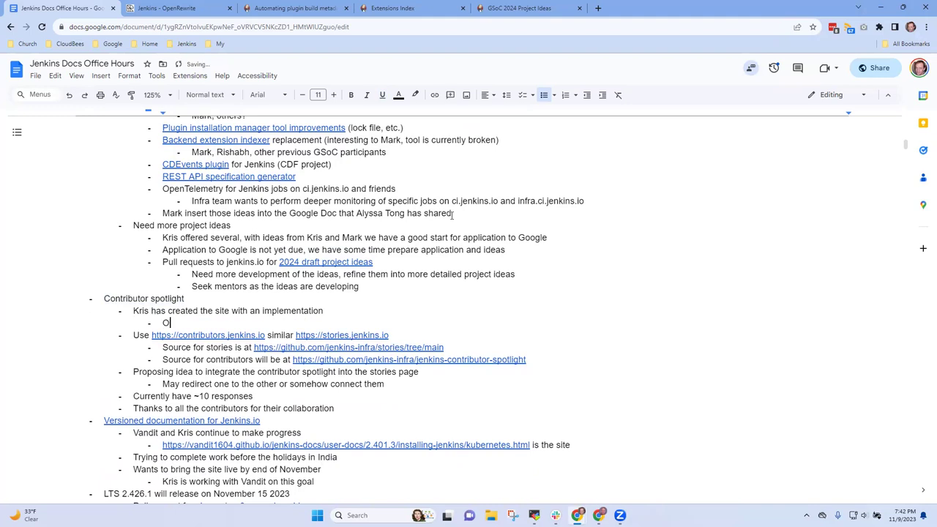
text(Opened the ticket with the infra team)
key(Return)
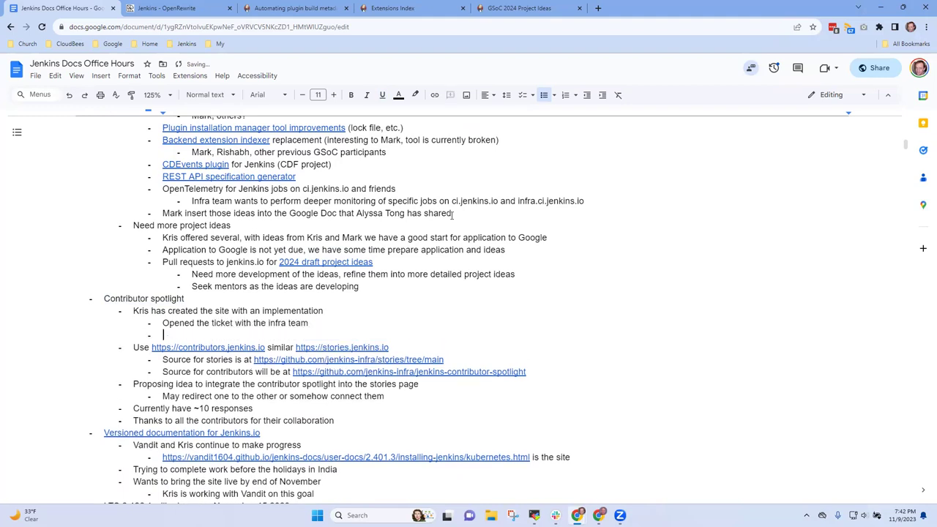
Fill the bullet below the infra ticket note with "Infra team has placed into their work for the next 7 days".
text(Infra team has placed into their work)
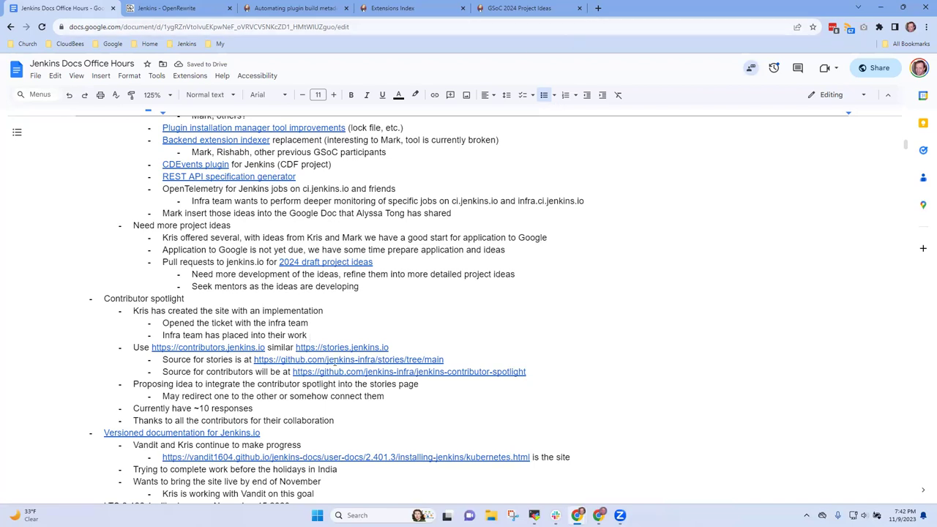
key(BackSpace)
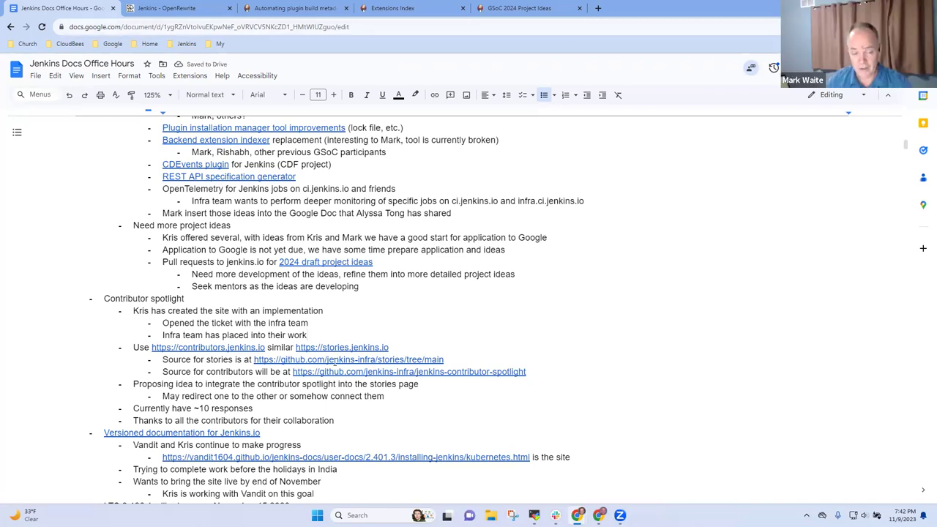
key(Up)
key(Up)
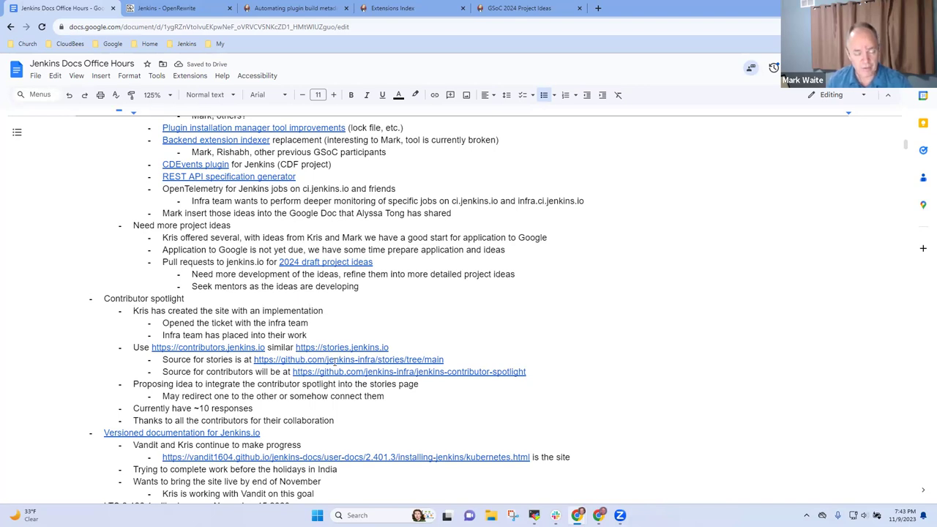
key(Down)
key(Down)
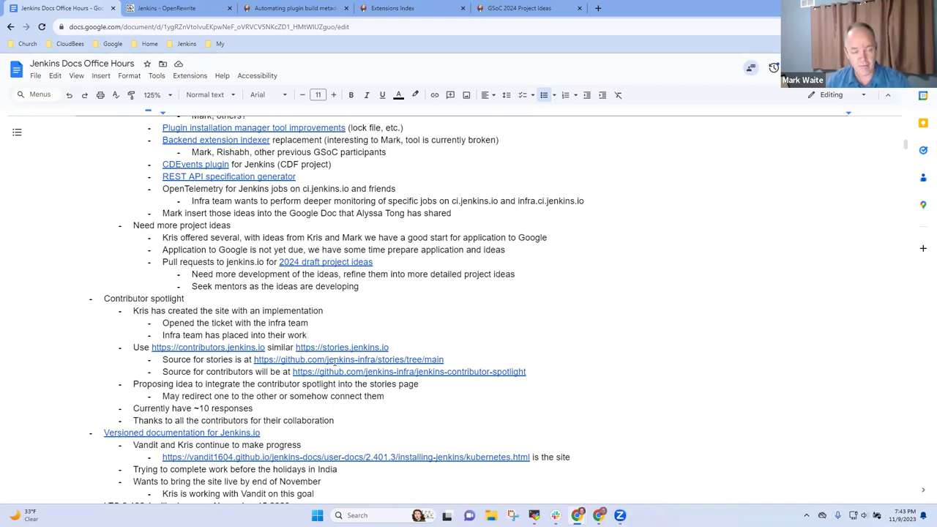
text(for the next 7 days)
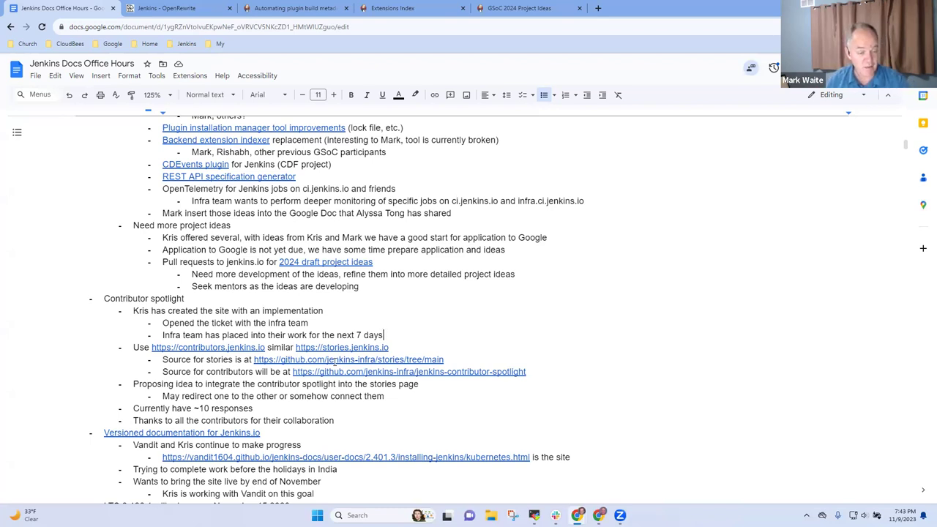
Add a nested bullet reading "Next 7-14 days seems likely" under the infra team's 7-day note.
key(Return)
key(Tab)
text(Next )
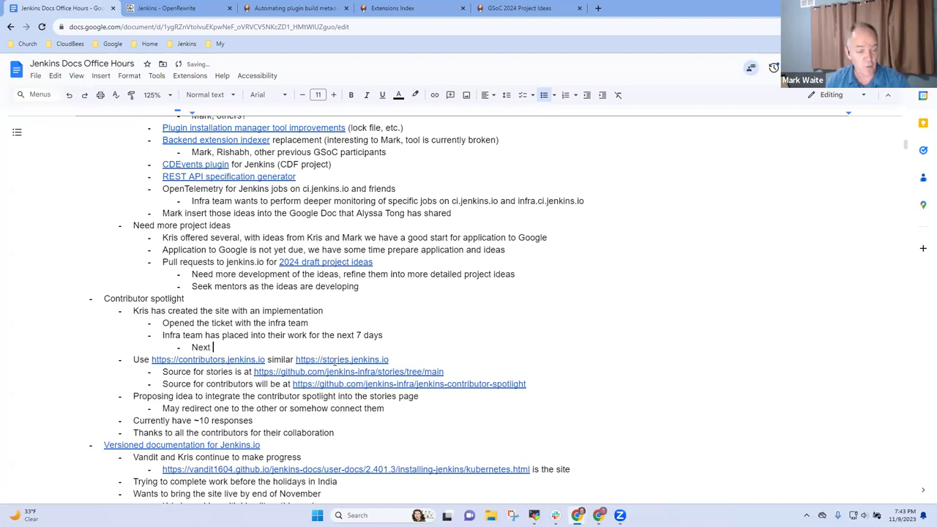
text(7-)
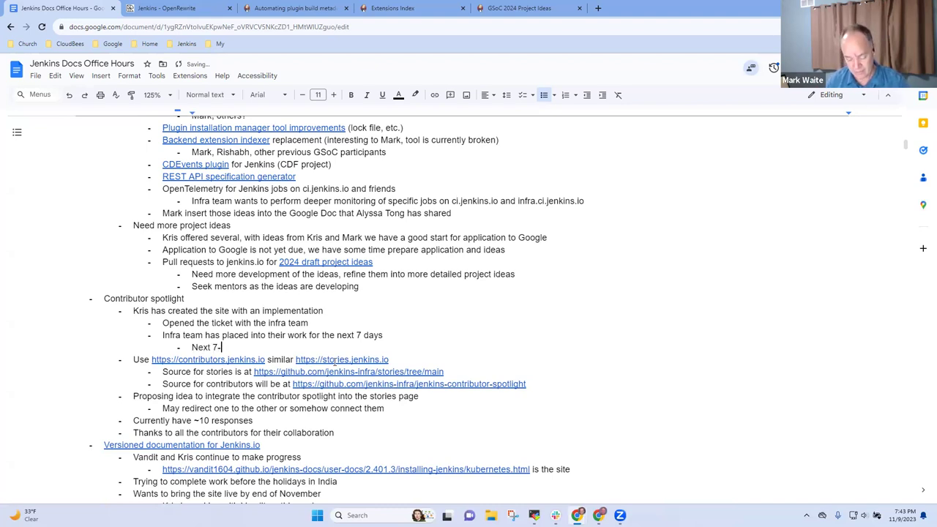
text(14 days seems likely)
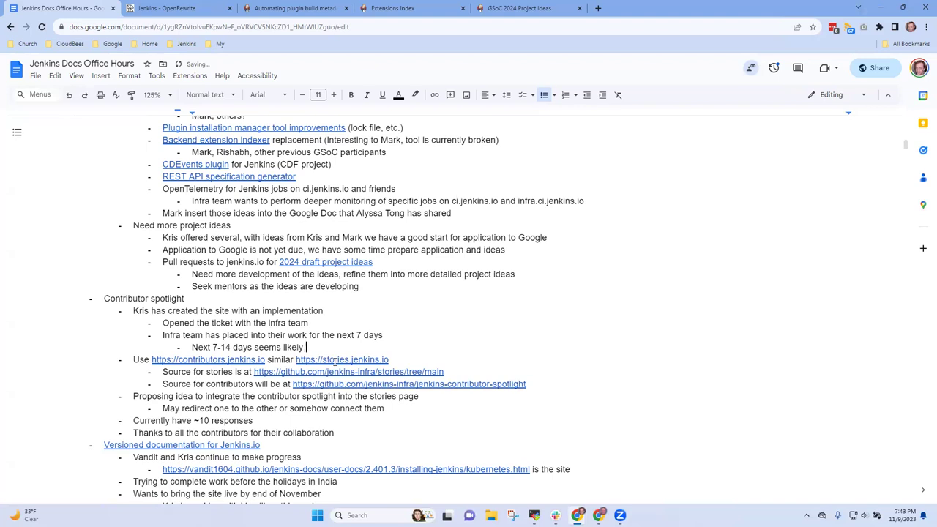
key(BackSpace)
key(Down)
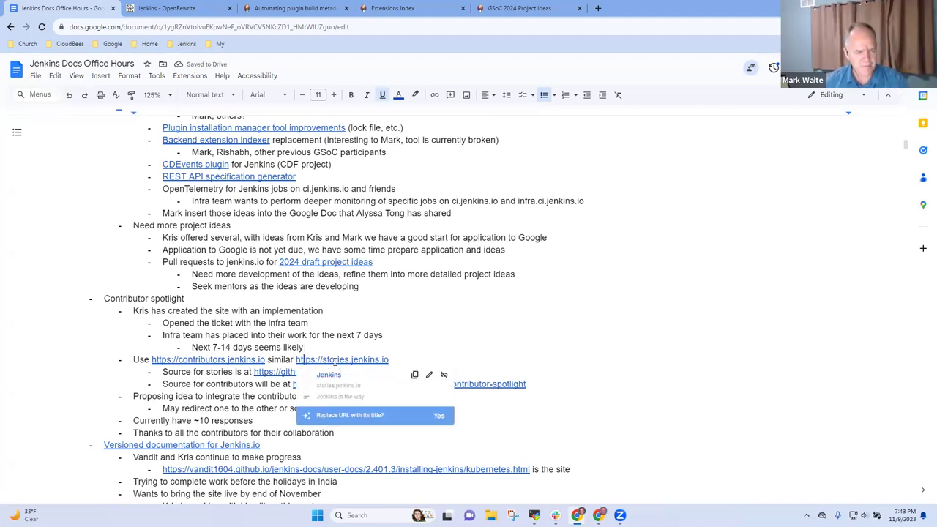
key(Home)
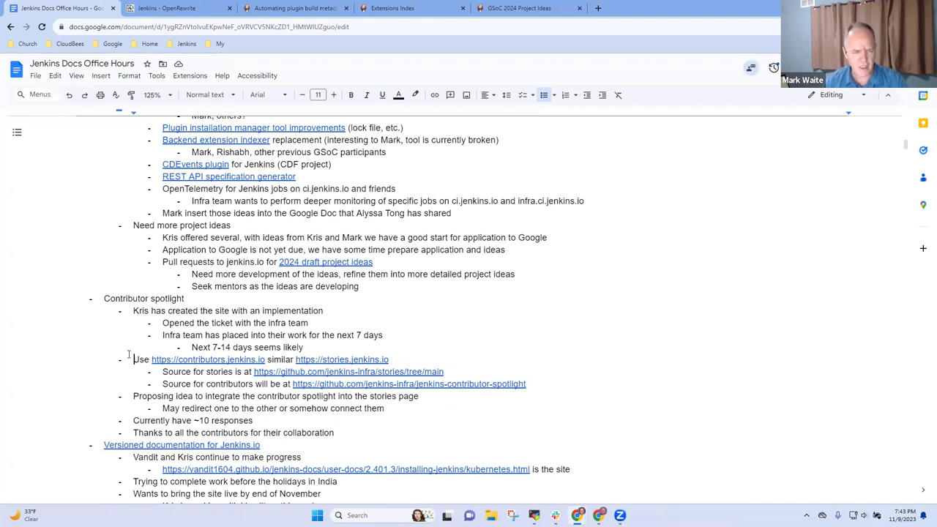
key(ctrl+Right)
key(ctrl+shift+Right)
key(ctrl+shift+Right)
key(ctrl+shift+Right)
key(ctrl+shift+Right)
key(ctrl+shift+Right)
key(ctrl+shift+Right)
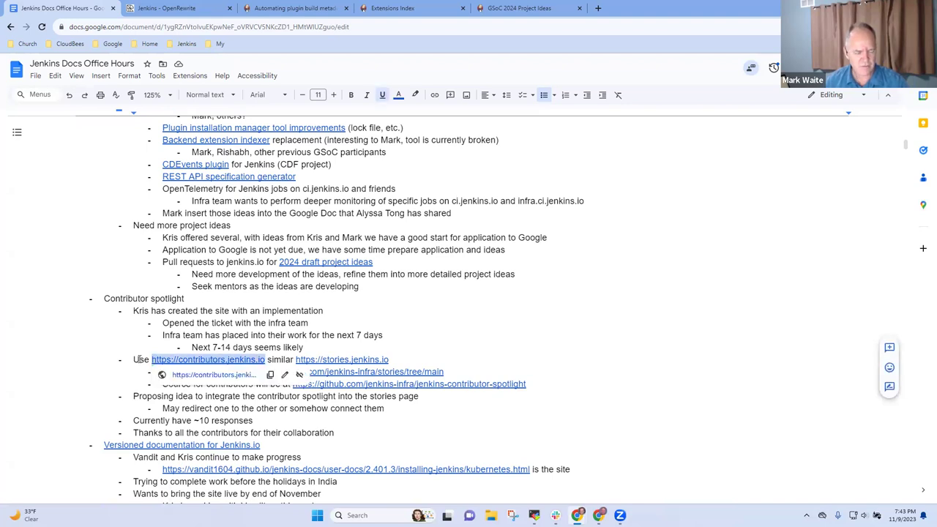
Delete the bullet proposing to integrate the contributor spotlight into the stories page, together with its nested redirect bullet.
key(Down)
key(Down)
key(Down)
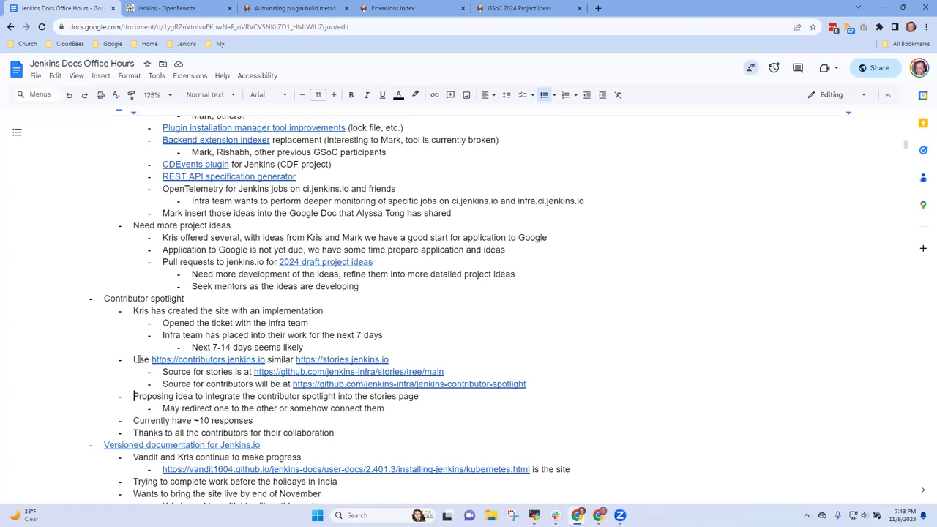
key(Home)
key(shift+Down)
key(shift+Down)
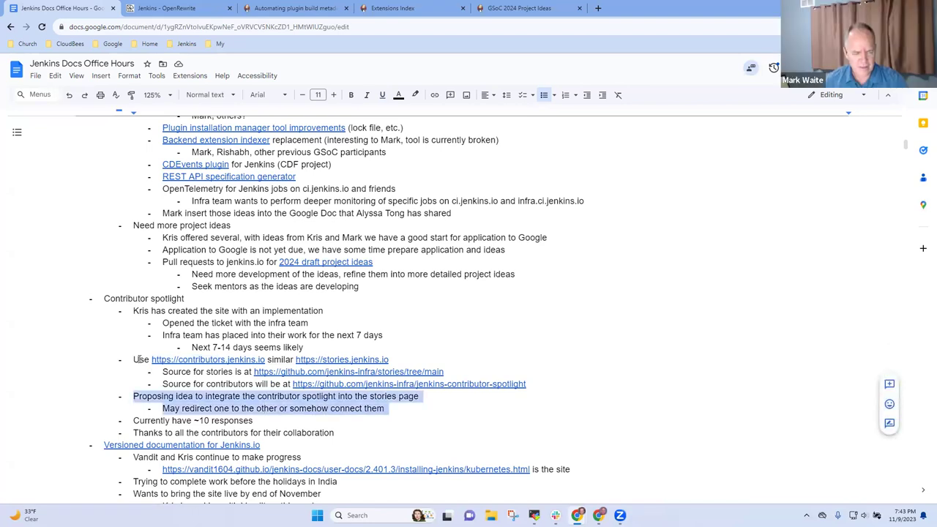
key(Delete)
Return to the Contributor spotlight heading and highlight it.
key(Up)
key(Up)
key(Up)
key(Up)
key(Up)
key(Up)
key(shift+End)
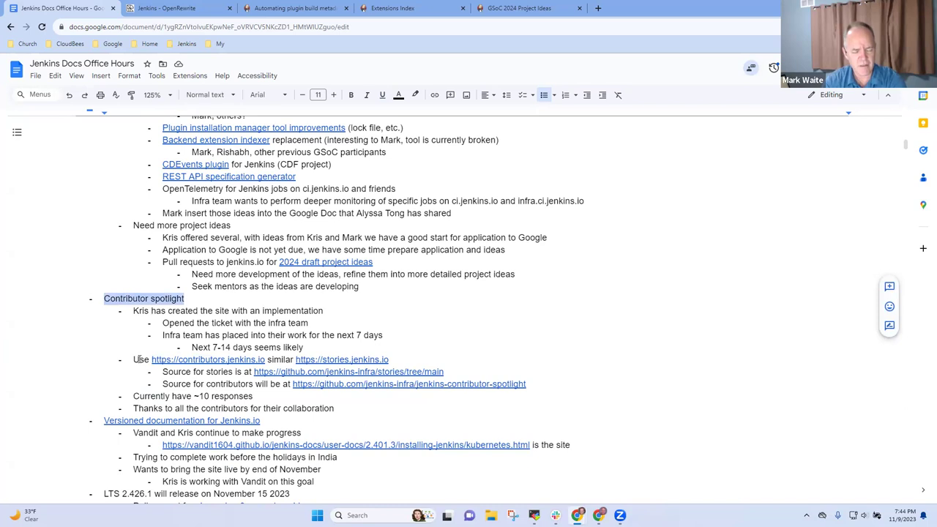
Go to the "Versioned documentation for Jenkins.io" section and highlight its heading for discussion.
key(Down)
key(Down)
key(Down)
key(Down)
key(Down)
key(Down)
key(Down)
key(Down)
key(Down)
key(Down)
key(Down)
key(Down)
key(Down)
key(Down)
key(Down)
key(Down)
key(Down)
key(Down)
key(Down)
key(Down)
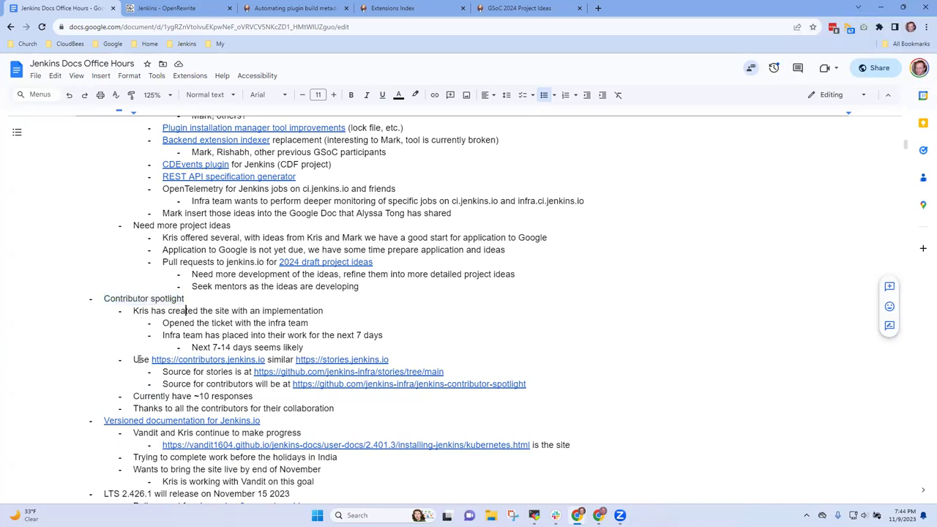
key(Up)
key(Up)
key(Up)
key(Up)
key(Up)
key(Up)
key(Up)
key(Up)
key(Up)
key(Up)
key(Up)
key(Up)
key(Up)
key(Up)
key(Up)
key(Up)
key(Up)
key(Up)
key(Up)
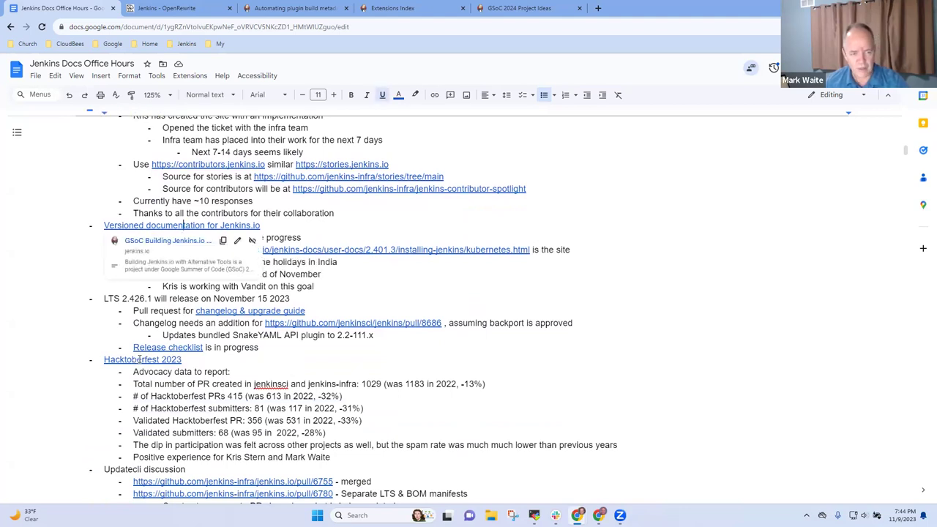
key(Home)
key(shift+End)
Add "Working on the blog presentation" as the first bullet under "Versioned documentation for Jenkins.io".
key(Down)
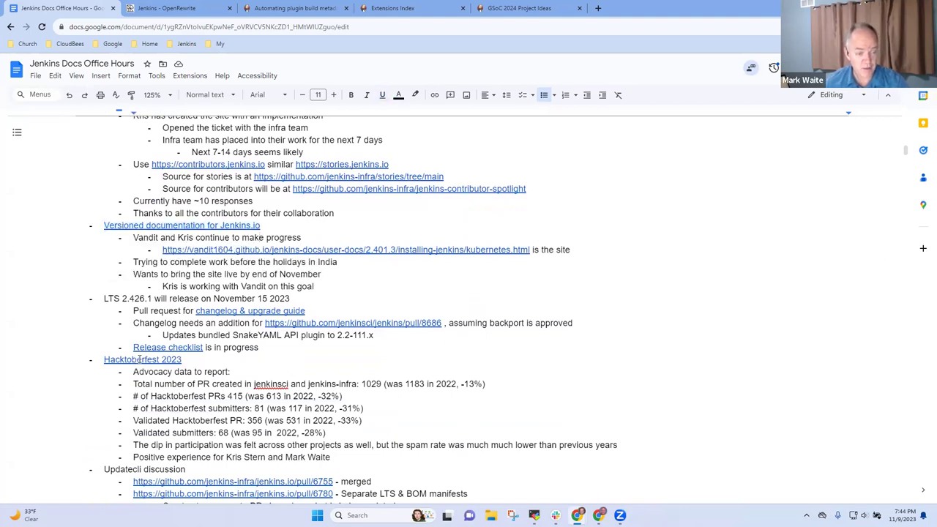
key(Return)
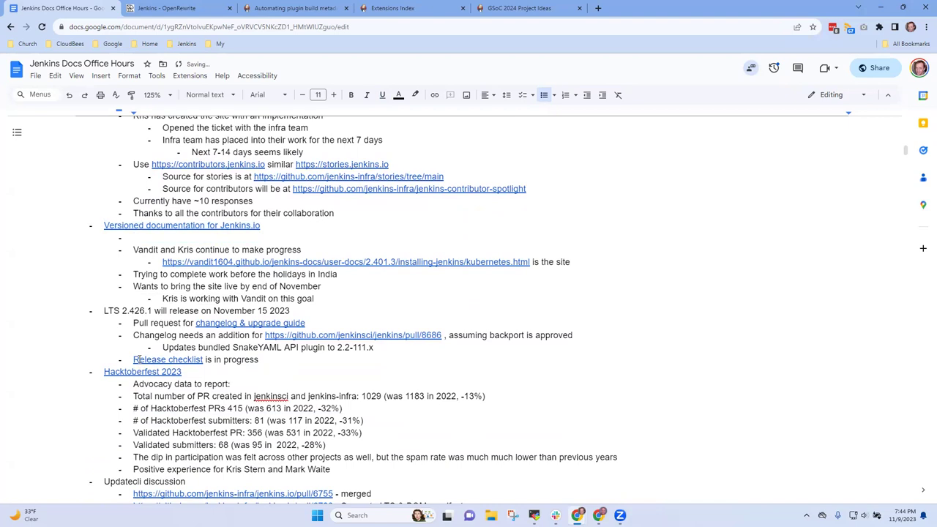
text(Working on the blog)
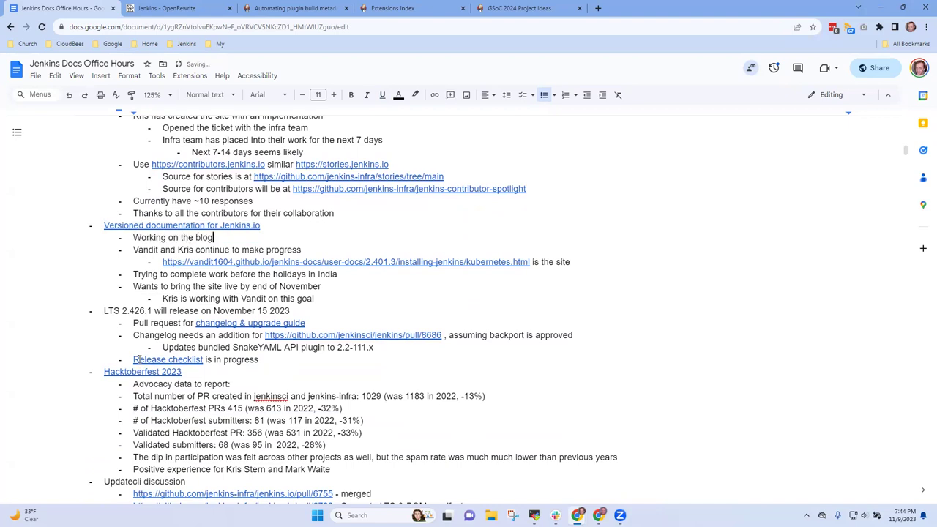
text( presentation)
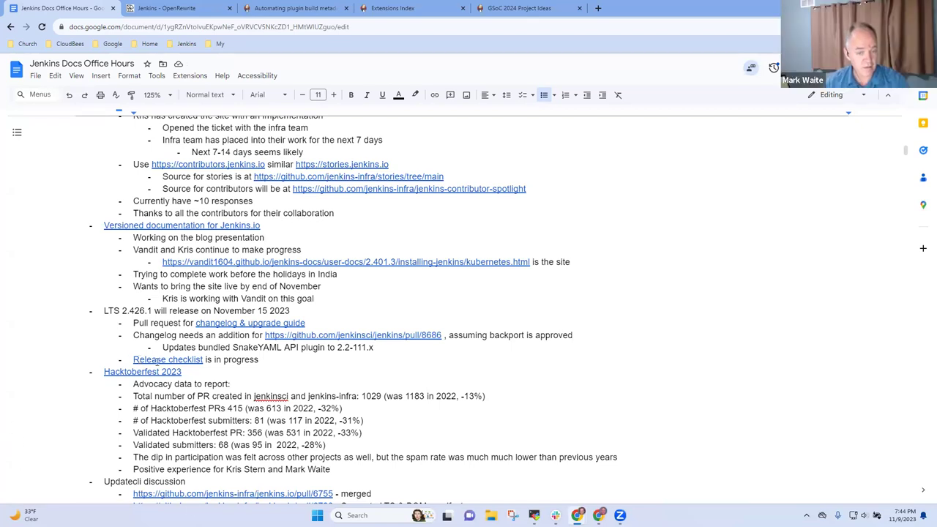
Open the linked Kubernetes page of the versioned docs preview site, check its Blog link, and return to the page.
click(248, 265)
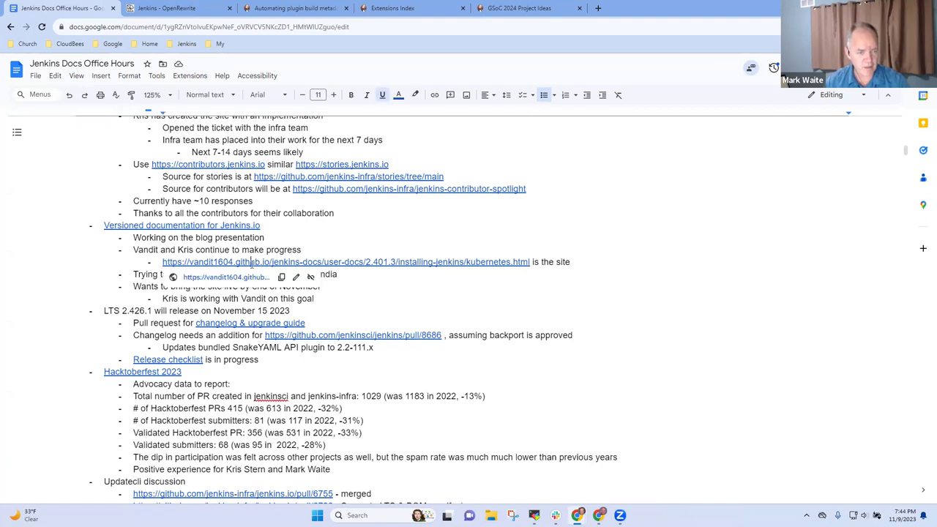
click(227, 277)
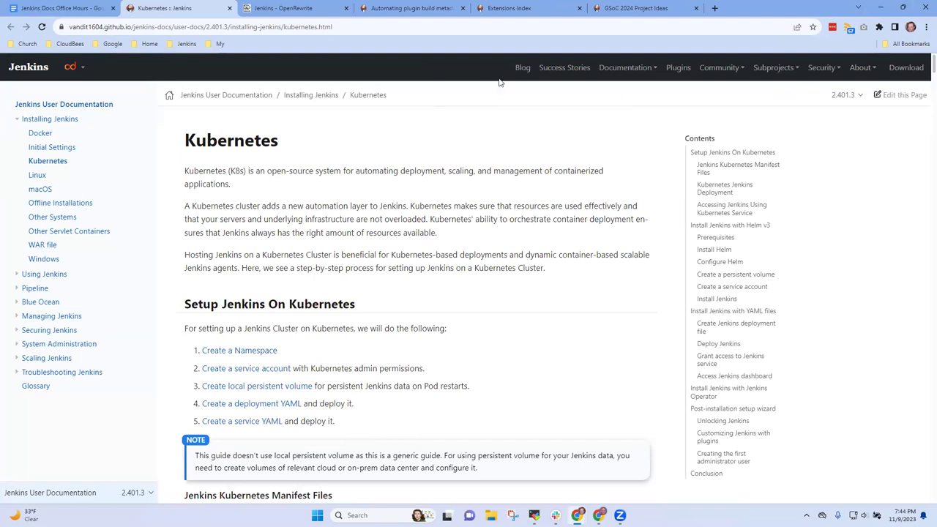
click(523, 68)
click(11, 27)
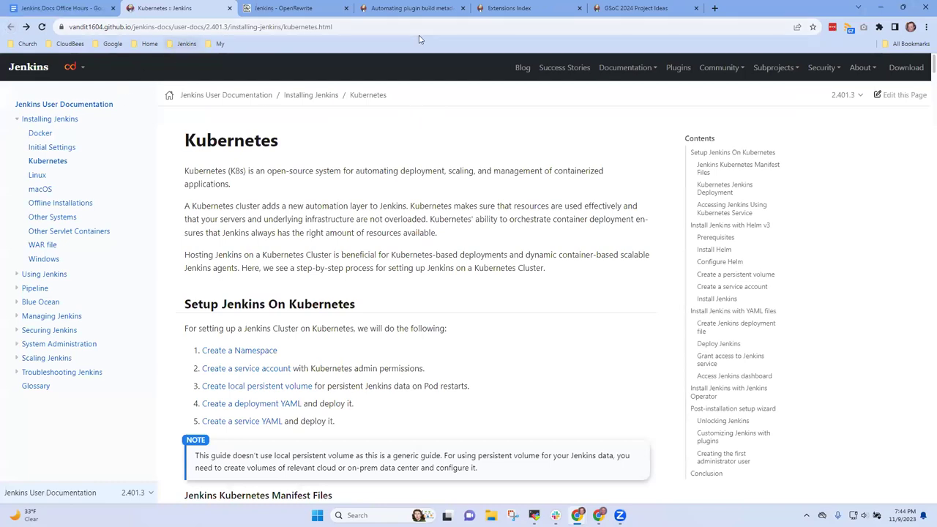
Load the blog/ path directly under jenkins-docs on the preview site to look for the blog.
click(401, 28)
click(401, 33)
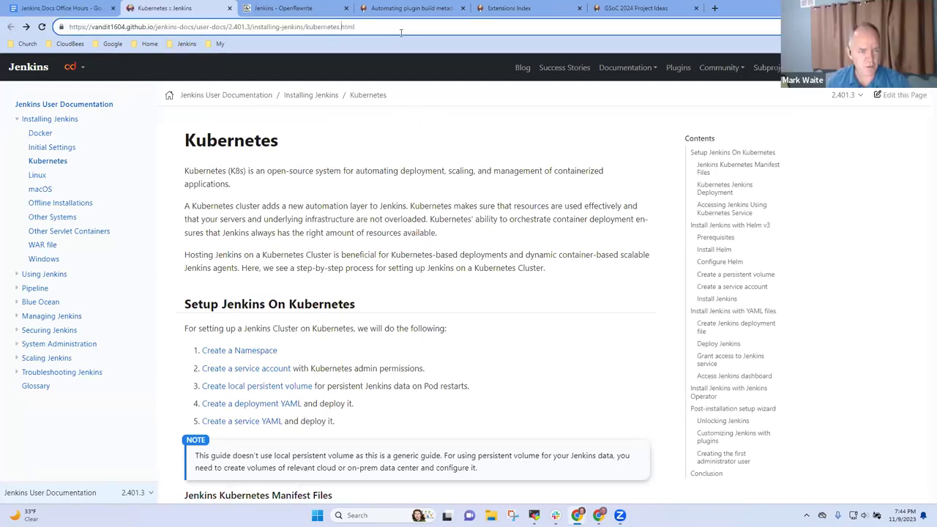
key(shift+End)
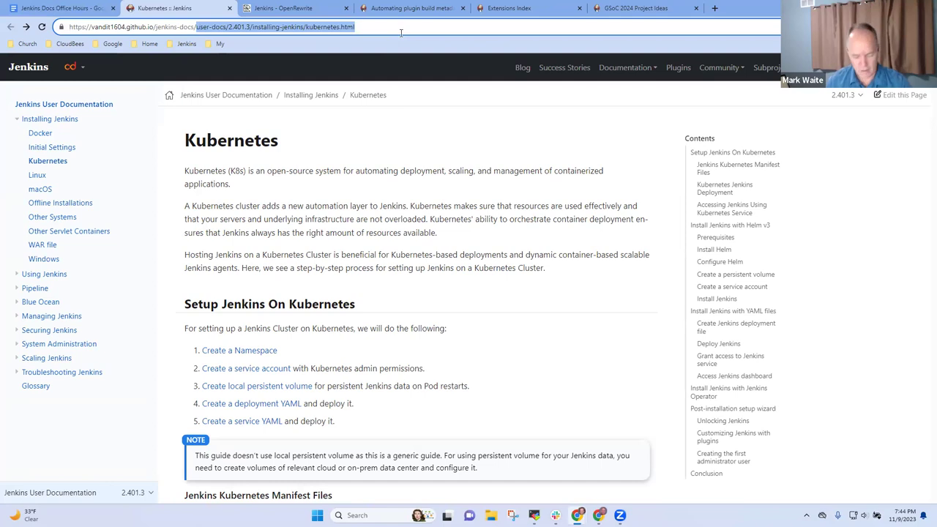
text(blog/)
key(Return)
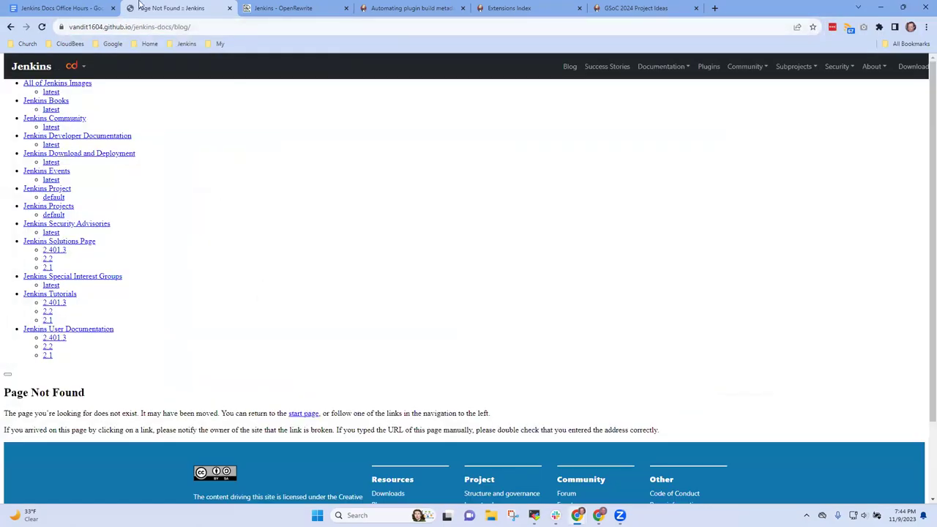
Load the node/ path under jenkins-docs on the preview site instead of blog/.
click(220, 28)
click(220, 28)
key(BackSpace)
key(BackSpace)
key(BackSpace)
key(BackSpace)
key(BackSpace)
text(node/)
key(Return)
Remove jenkins-docs from the preview site's address and load the blog path at the domain root.
click(226, 26)
click(226, 26)
key(ctrl+Left)
key(ctrl+shift+Left)
key(ctrl+shift+Left)
key(BackSpace)
key(shift+End)
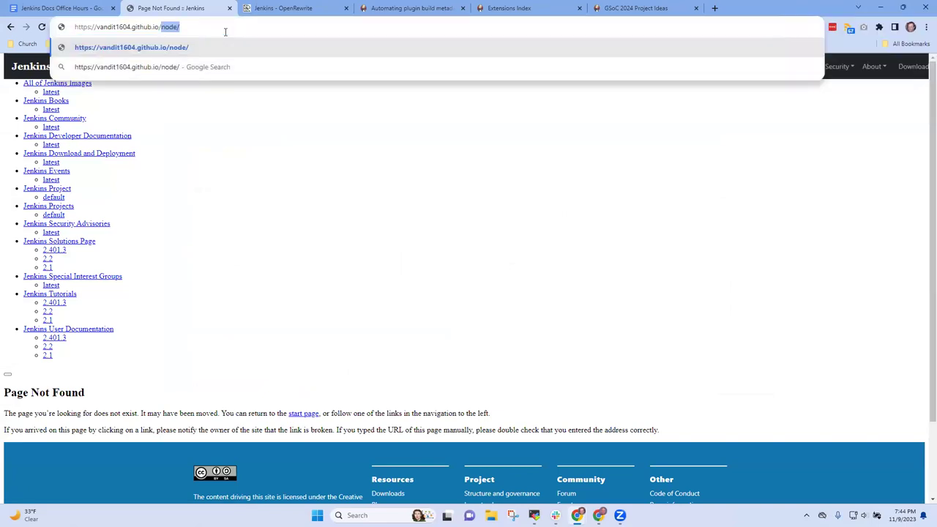
key(BackSpace)
text(blog)
key(Return)
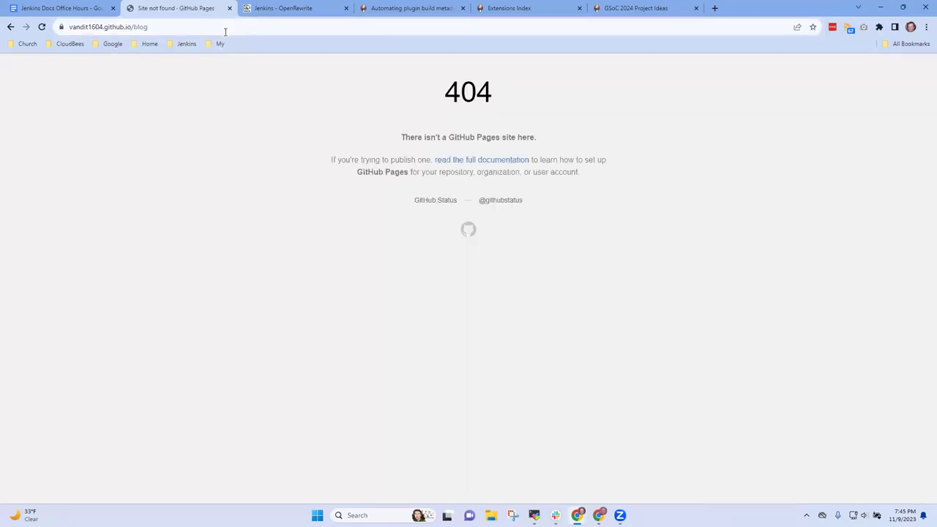
Replace blog with node in the address and load that path at the preview site's domain root.
click(171, 28)
click(170, 28)
key(ctrl+shift+Left)
key(BackSpace)
text(node)
key(Return)
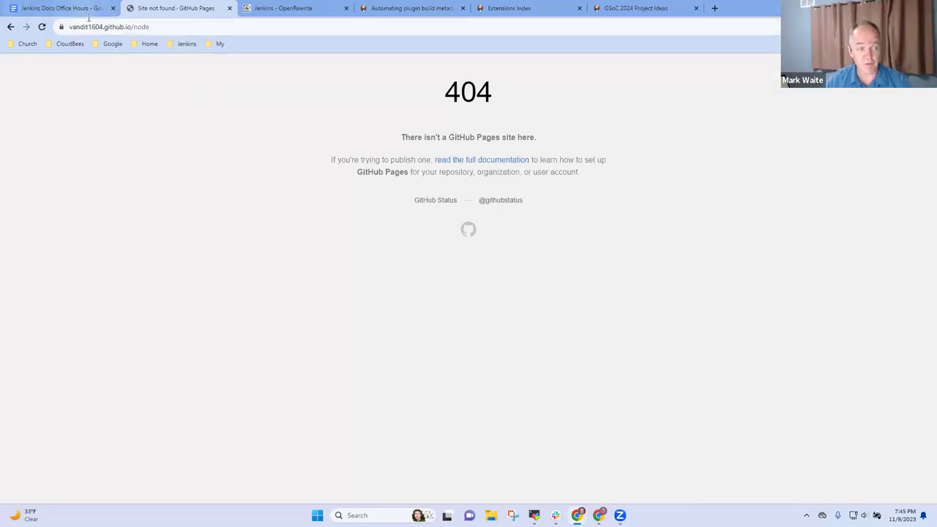
Back in the office hours document, add a nested bullet "Not yet visible on the preview site, still working on the" under the blog presentation bullet.
key(ctrl+shift+Tab)
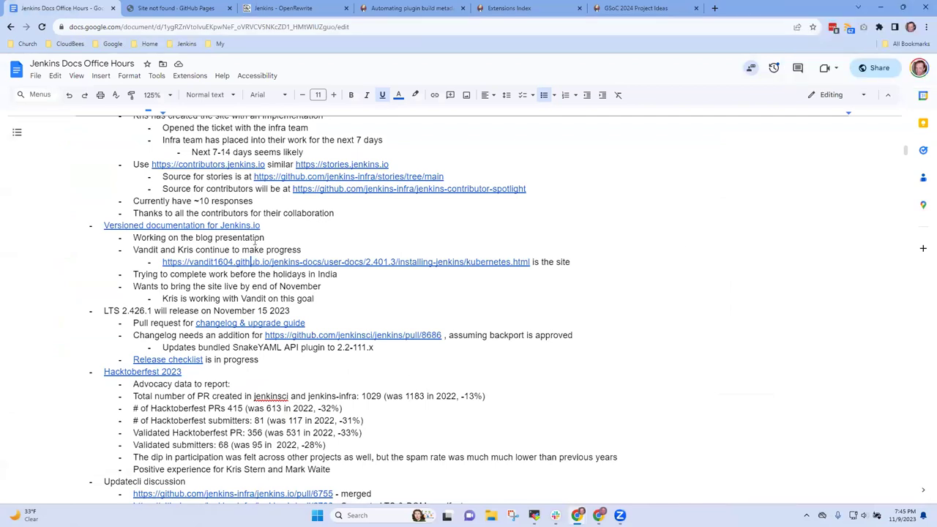
click(271, 238)
key(Return)
key(Tab)
text(Noty)
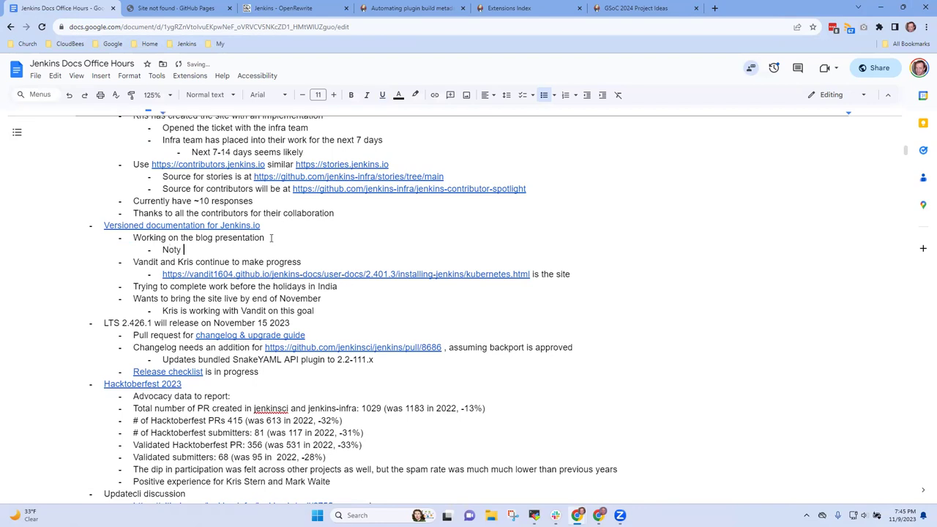
key(BackSpace)
text(yet visib)
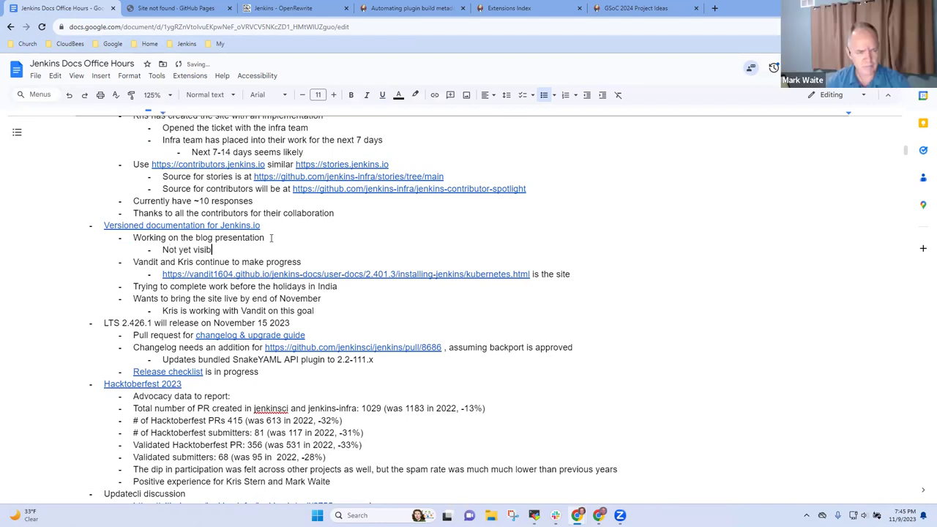
text(le on the perv)
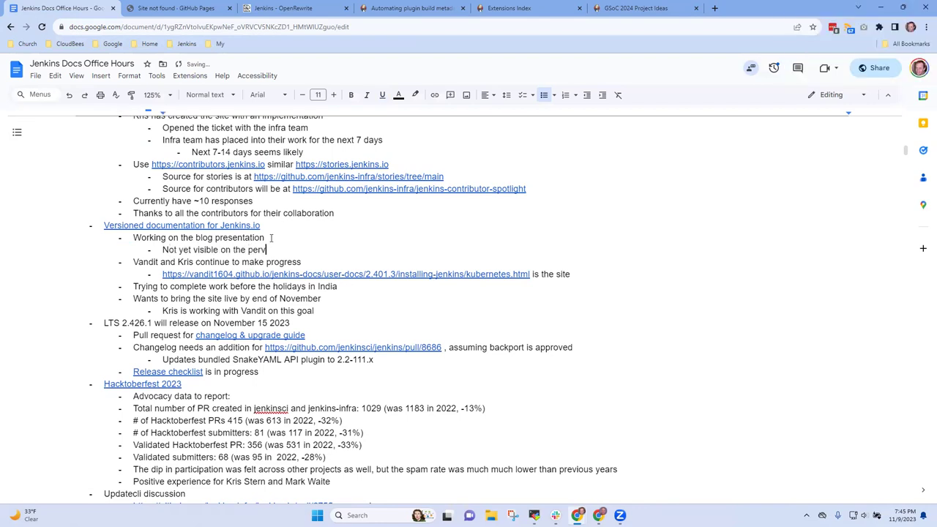
key(BackSpace)
key(BackSpace)
key(BackSpace)
text(review site, still working on the)
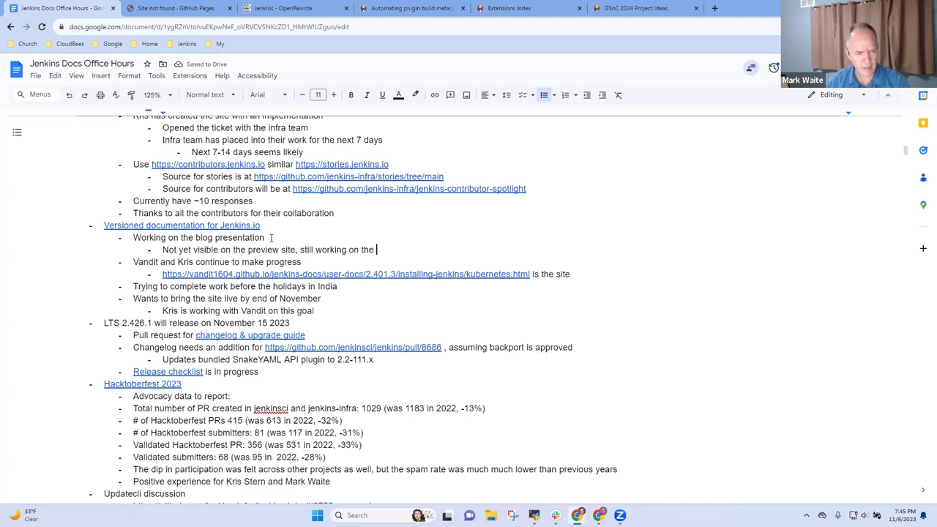
key(Down)
key(Down)
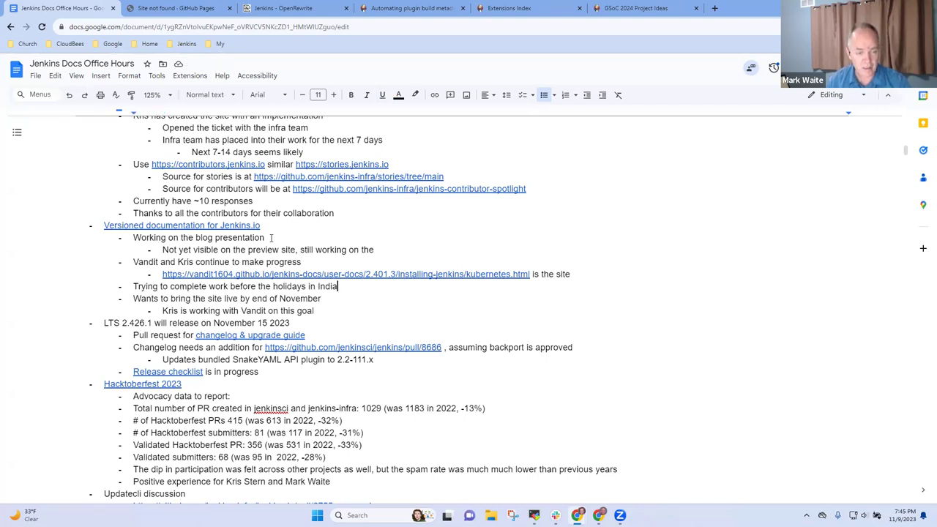
Insert an empty nested bullet under "Trying to complete work before the holidays in India".
key(shift+End)
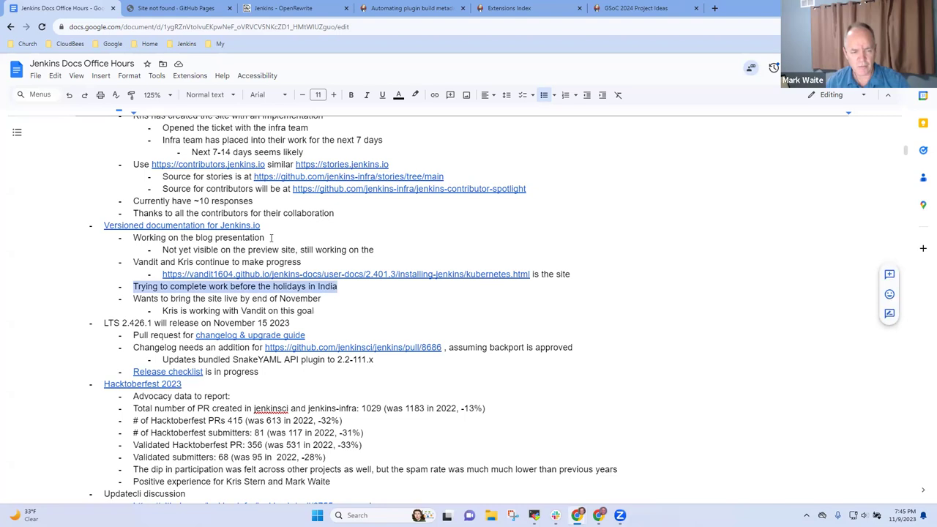
key(End)
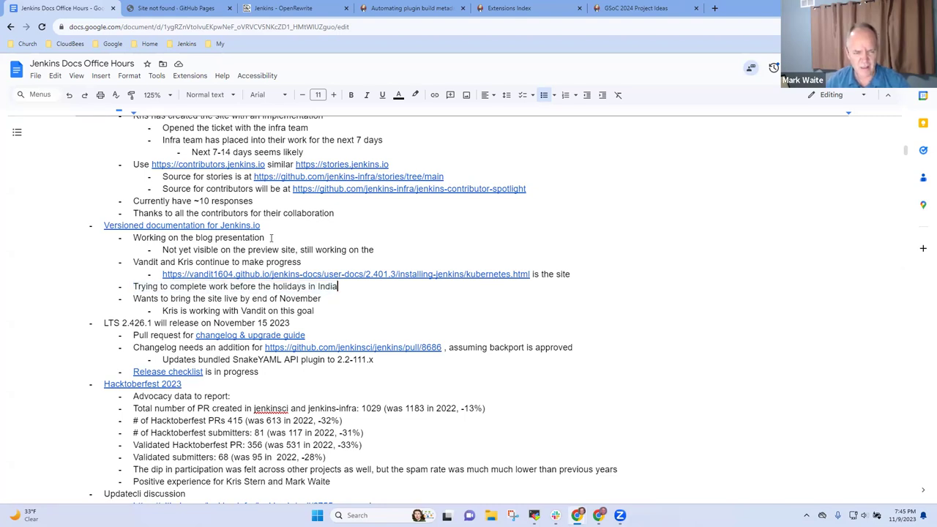
key(Return)
key(Tab)
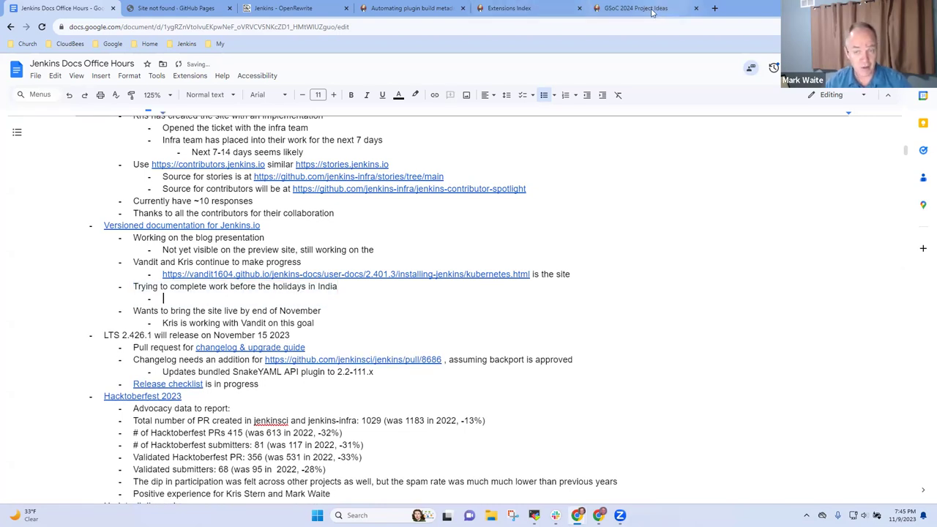
Search Google in a new tab for "When is Diwali".
key(ctrl+t)
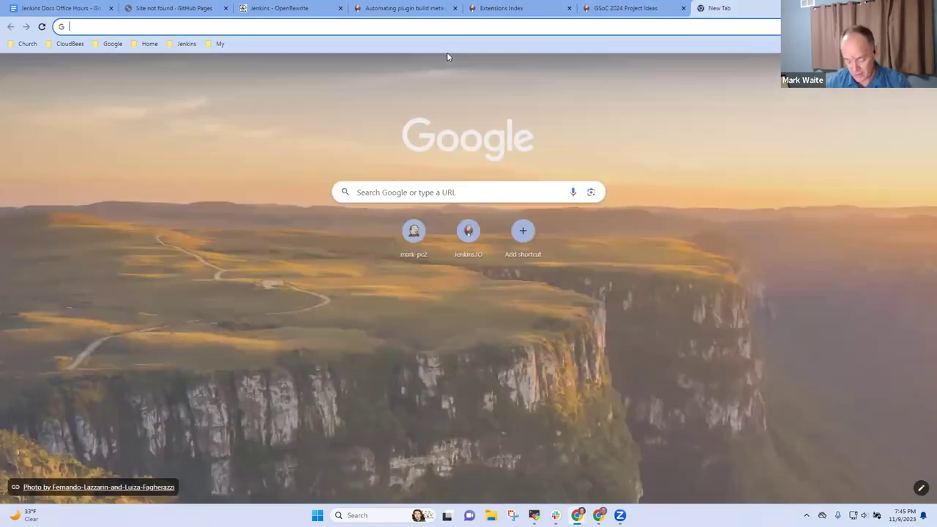
text(When is Diwali)
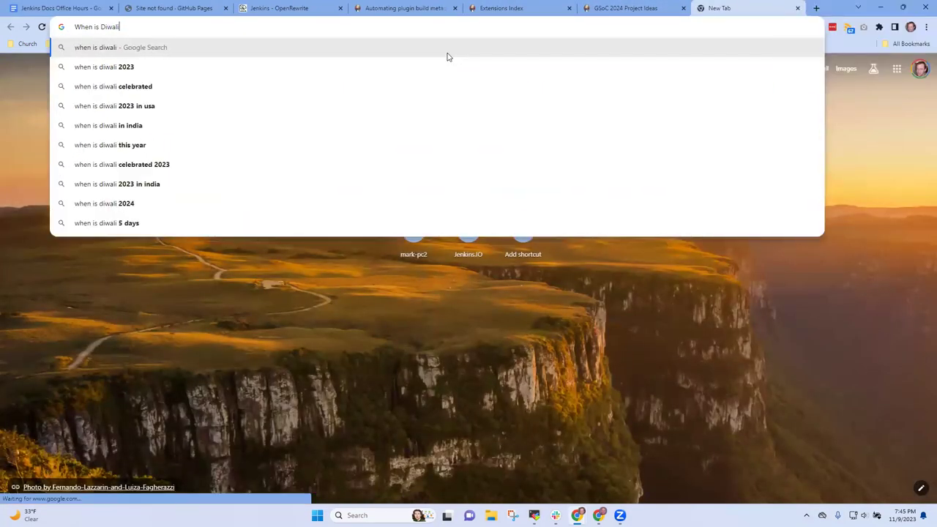
key(Return)
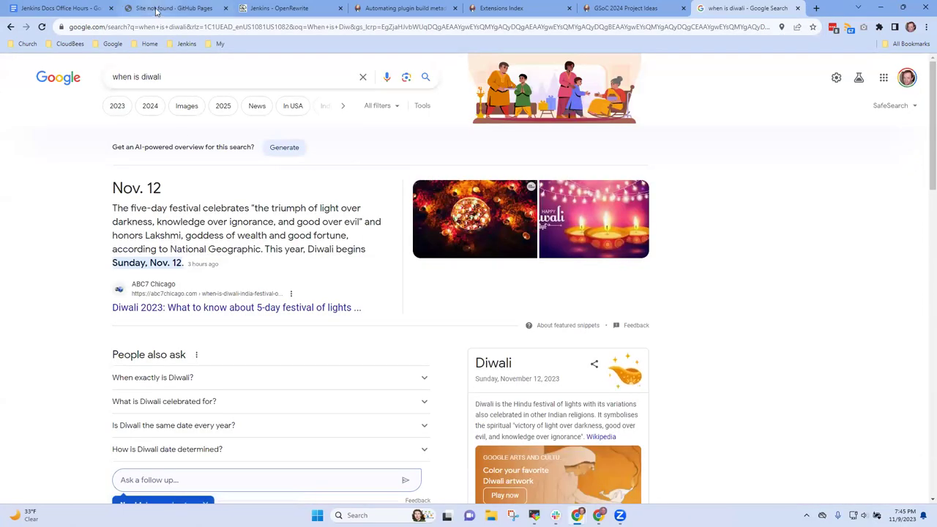
Return to the office hours document and fill the empty nested bullet with "Diwali begins Nov 12, 2023".
click(168, 8)
click(60, 8)
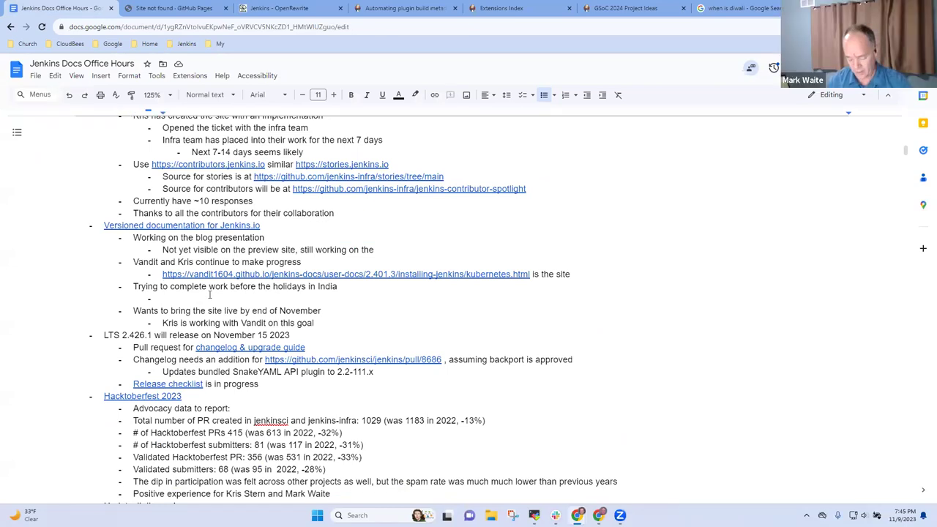
text(Diwali begins )
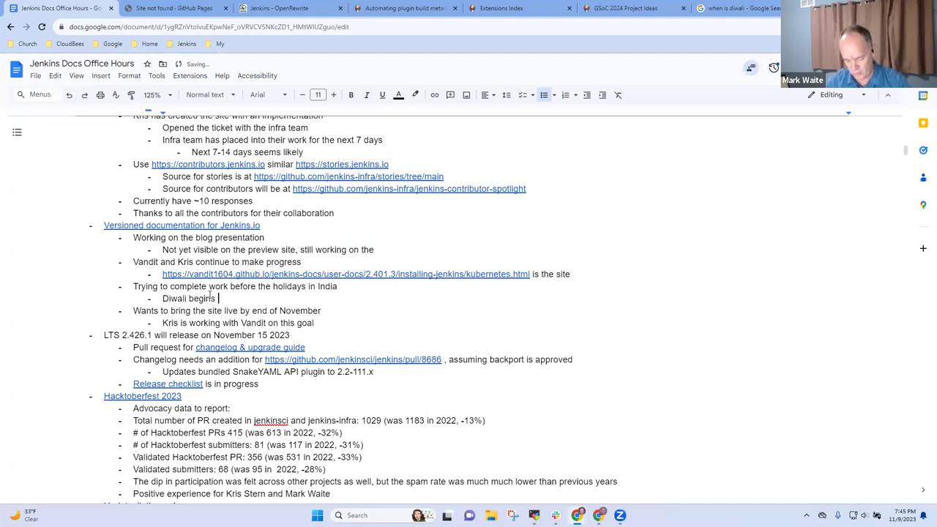
text(Nov 12)
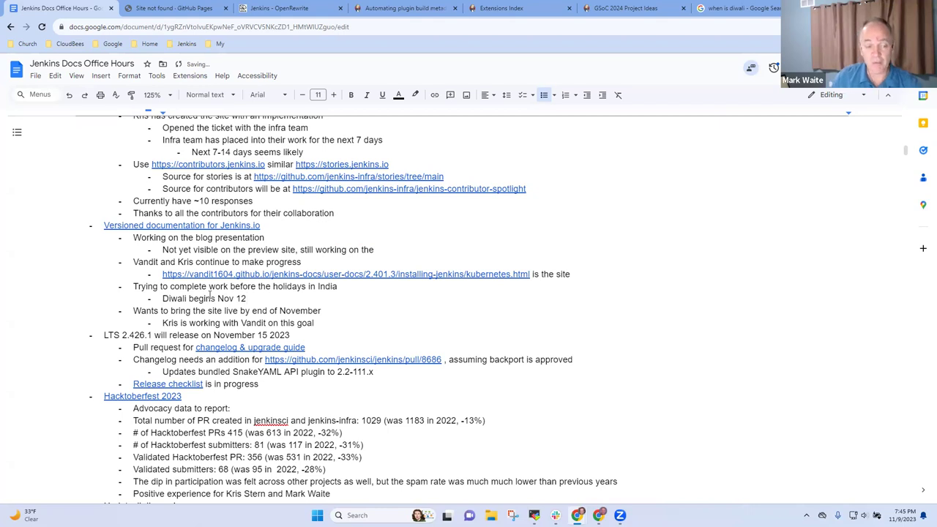
text(, 2902)
key(BackSpace)
key(BackSpace)
key(BackSpace)
text(023)
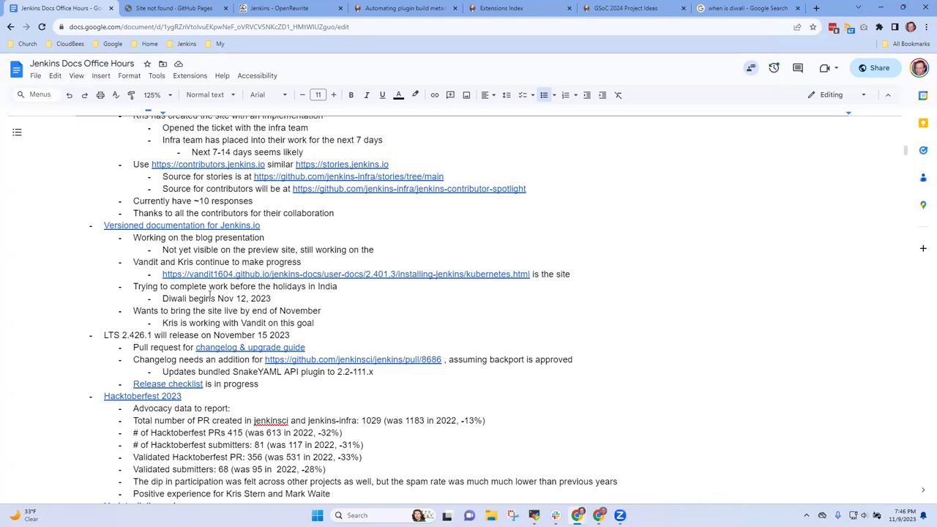
key(Return)
text(Mod)
key(BackSpace)
key(BackSpace)
key(BackSpace)
key(BackSpace)
key(ctrl+z)
text(May need )
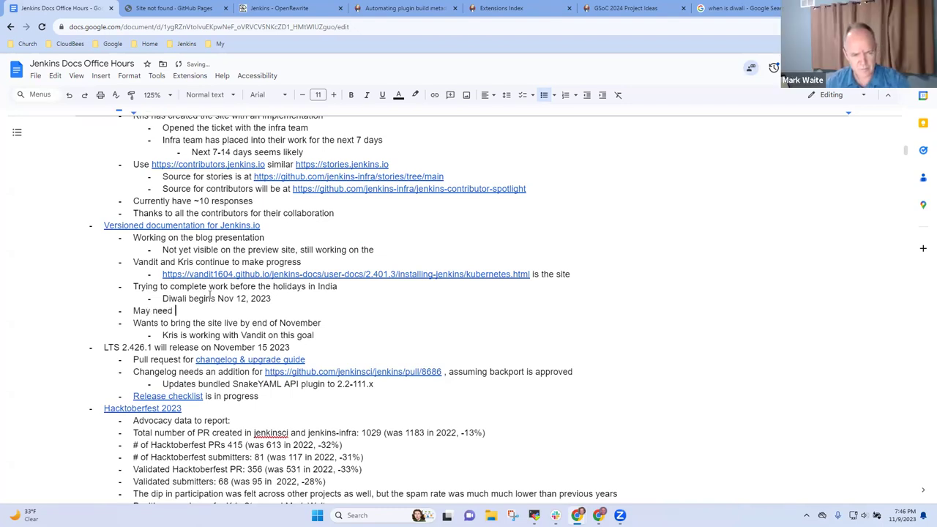
text(more)
key(ctrl+BackSpace)
key(ctrl+BackSpace)
key(ctrl+BackSpace)
key(Delete)
Add a nested bullet "May need more time" under "Wants to bring the site live by end of November".
key(shift+End)
key(End)
key(Return)
key(Tab)
text(May need more time)
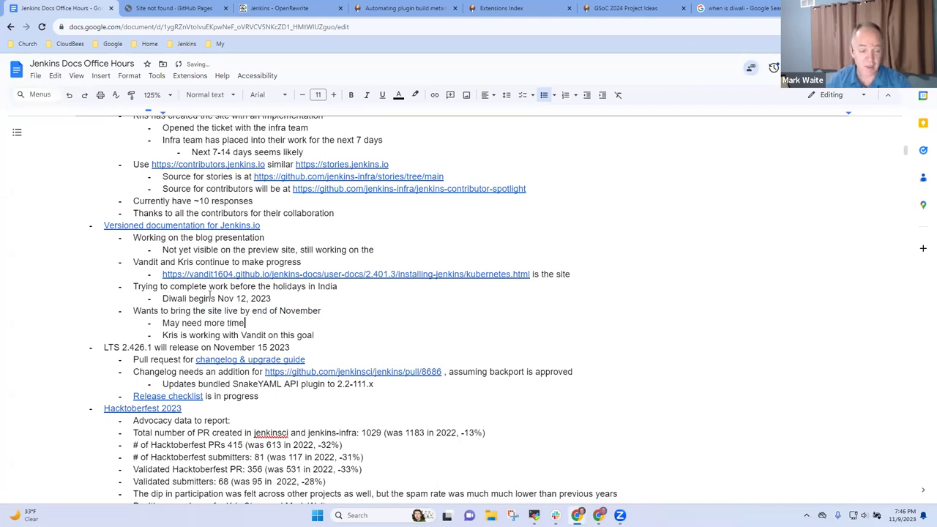
Review the versioned documentation notes, highlighting the "May need more time" bullet and the "Versioned documentation for Jenkins.io" heading.
key(shift+Home)
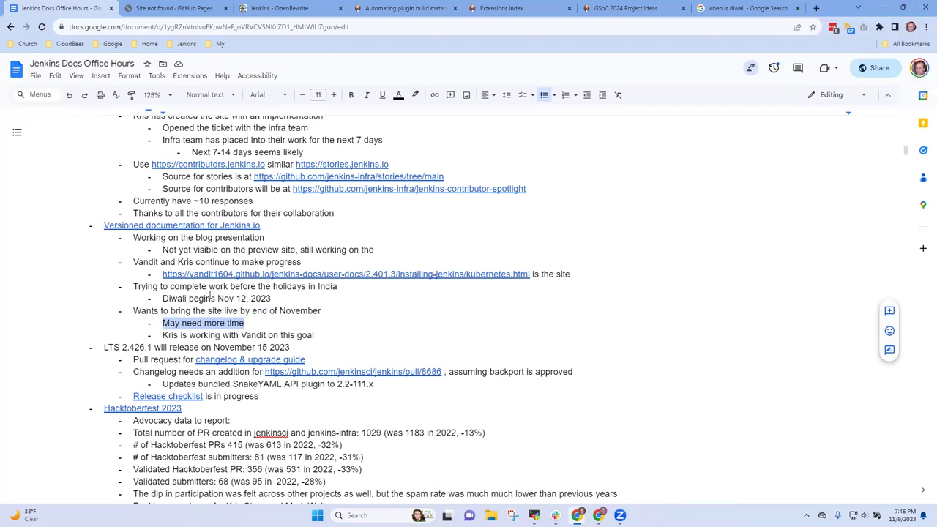
key(Up)
key(Up)
key(Up)
key(Up)
key(Up)
key(Up)
key(Up)
key(Up)
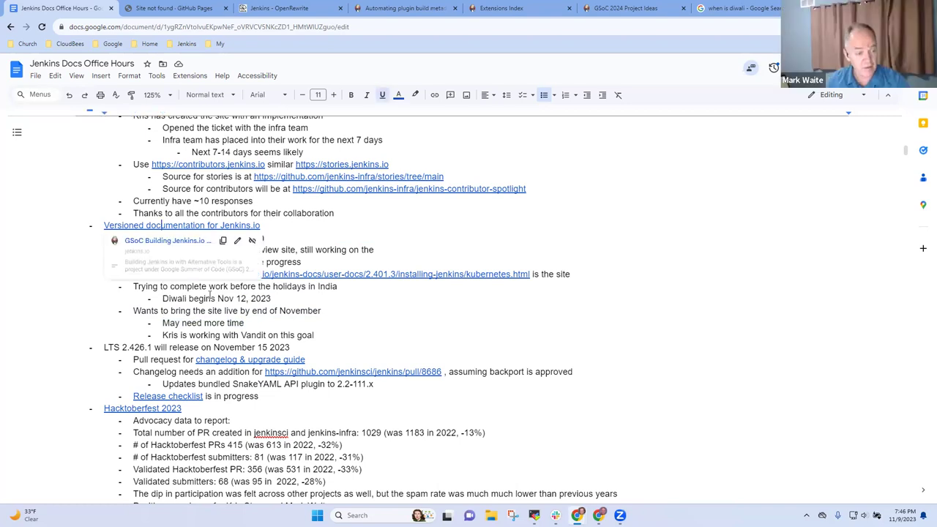
key(Home)
key(shift+End)
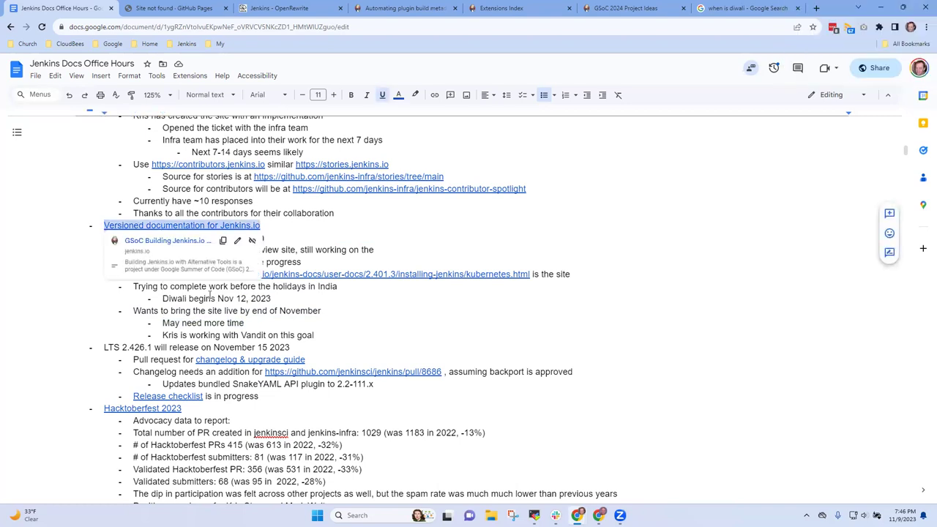
Add a bullet at the end of the versioned documentation notes: "Need to prepare documentation on how to use the site and contribute content and maintain the site".
key(Down)
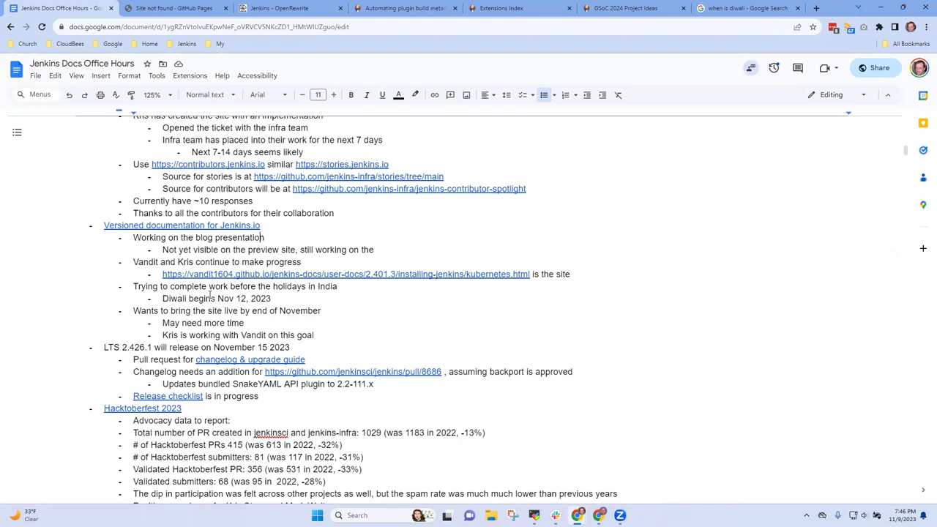
key(Down)
key(Down)
key(Down)
key(Down)
key(End)
key(Return)
text(Need to prepare )
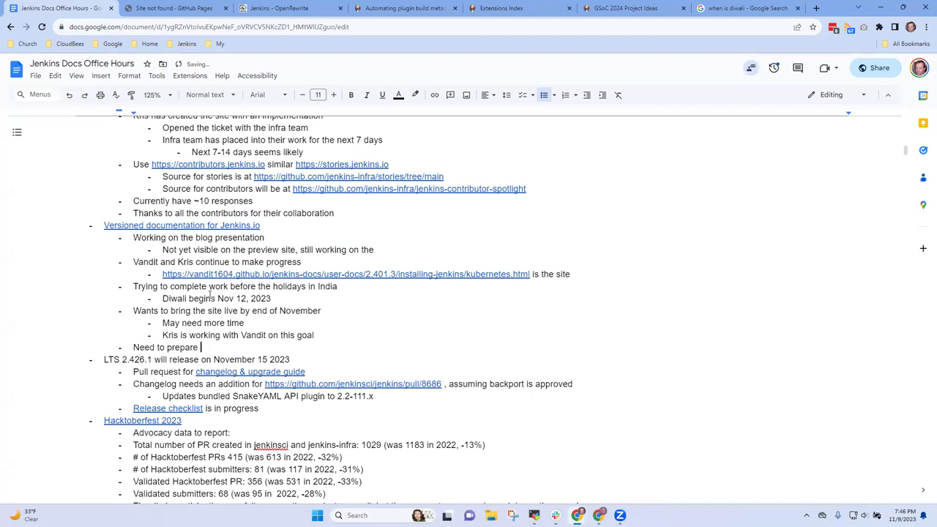
text(documentation on how to)
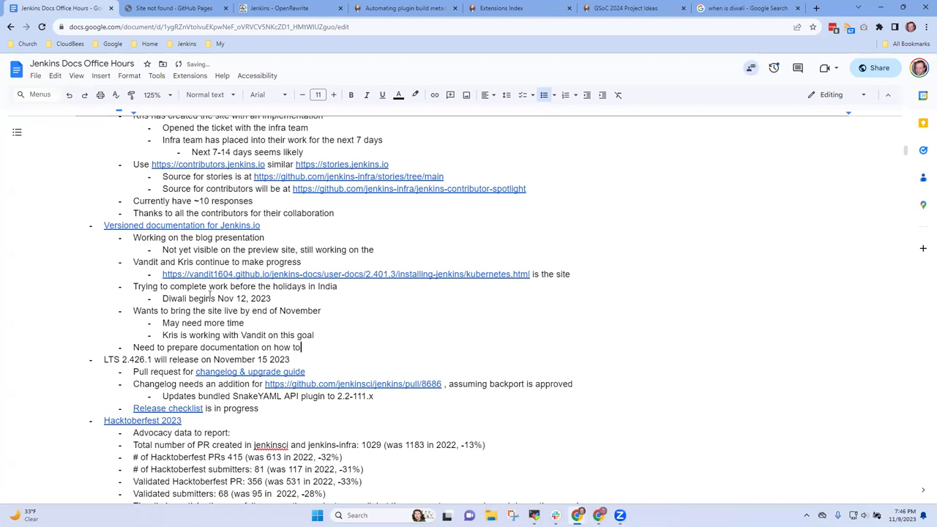
text( use the site and develop)
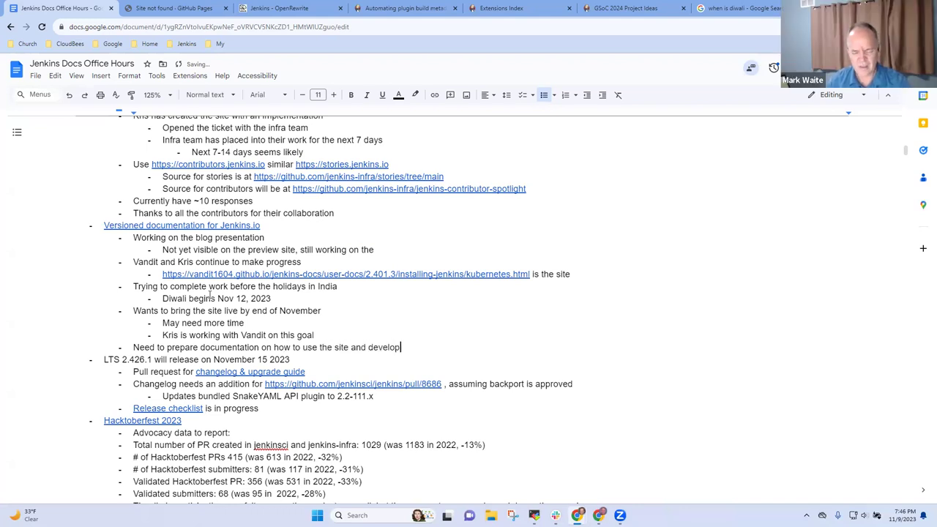
key(ctrl+BackSpace)
text(contribute content and maintain)
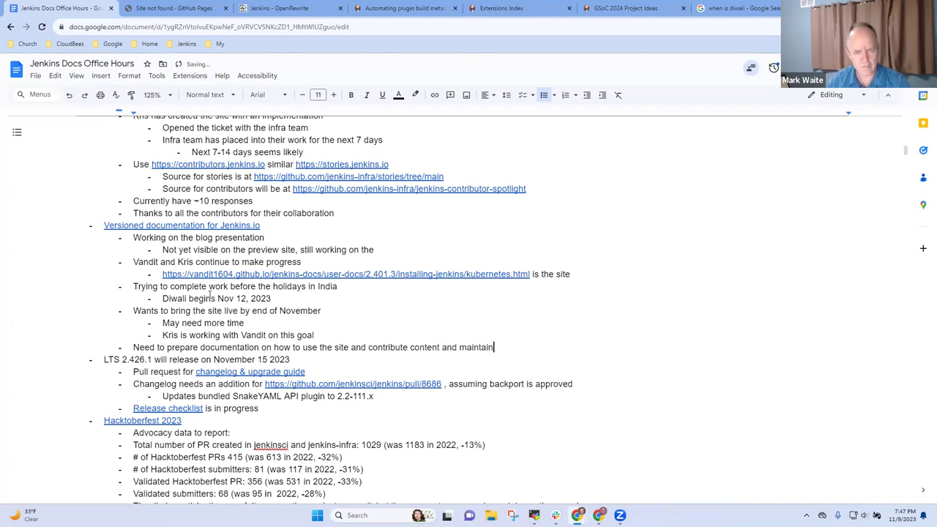
text( the site)
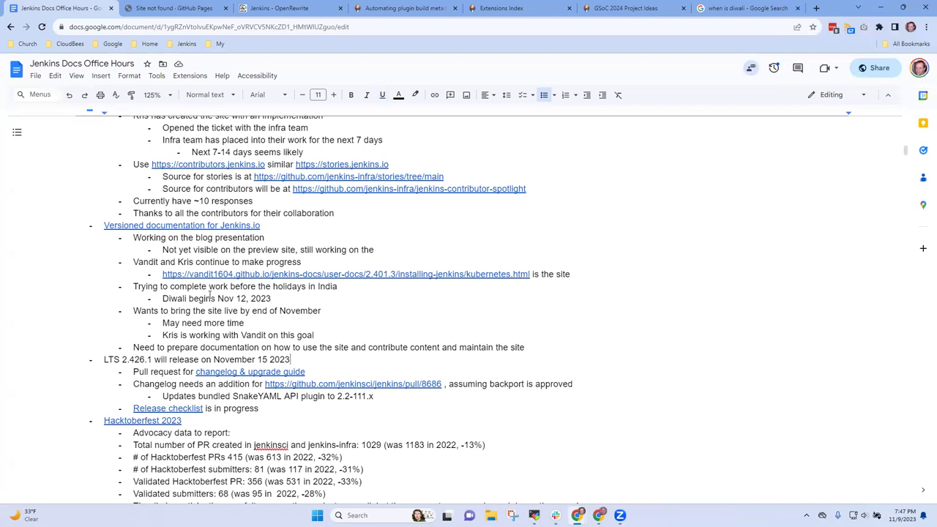
Highlight the November 15 2023 release date of LTS 2.426.1 and open its linked changelog & upgrade guide pull request.
key(shift+Home)
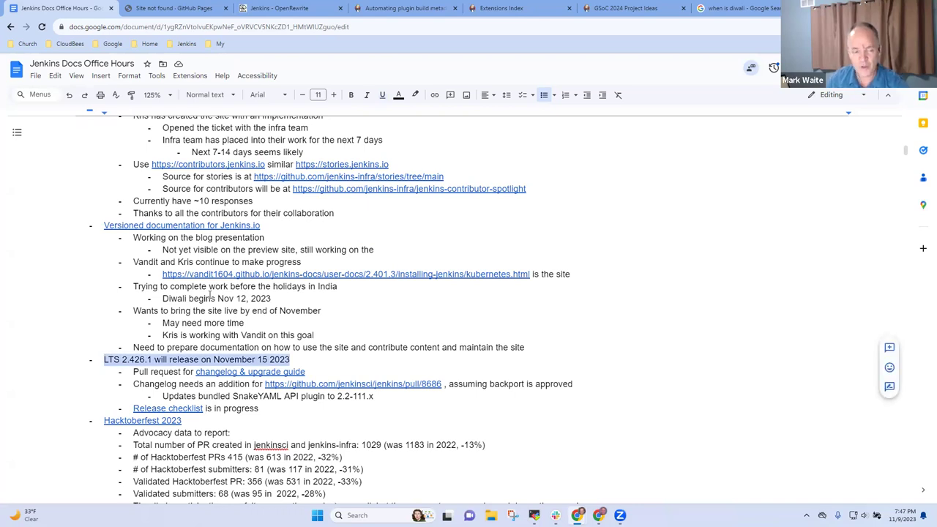
key(Left)
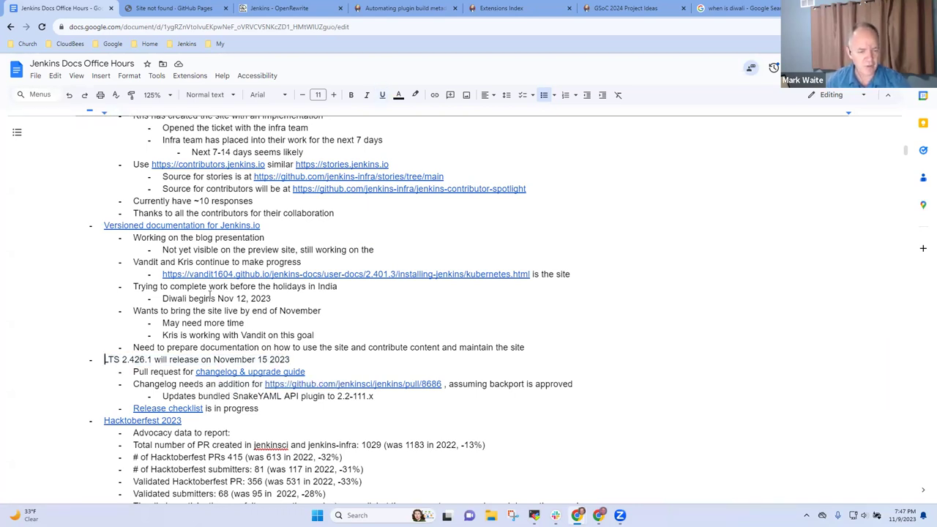
key(ctrl+shift+Left)
key(ctrl+shift+Left)
key(ctrl+shift+Left)
key(ctrl+shift+Left)
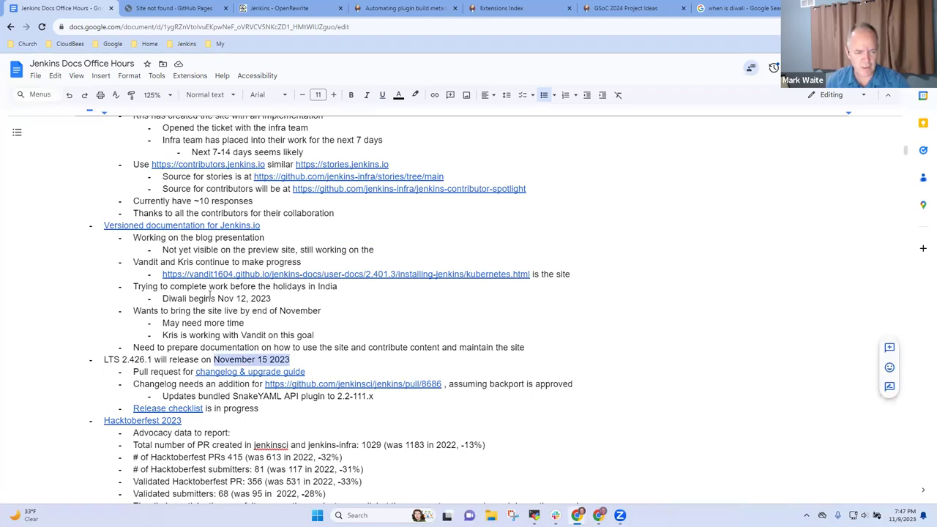
click(240, 375)
click(272, 392)
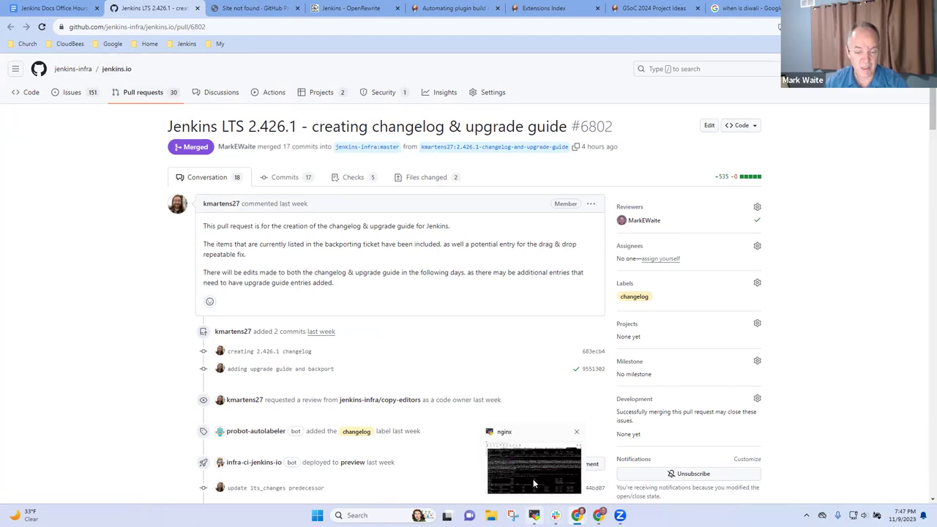
Switch to the mark-pc2 terminal session, list the git branches of the jenkins.io repository and start its preview server with "make run".
click(533, 473)
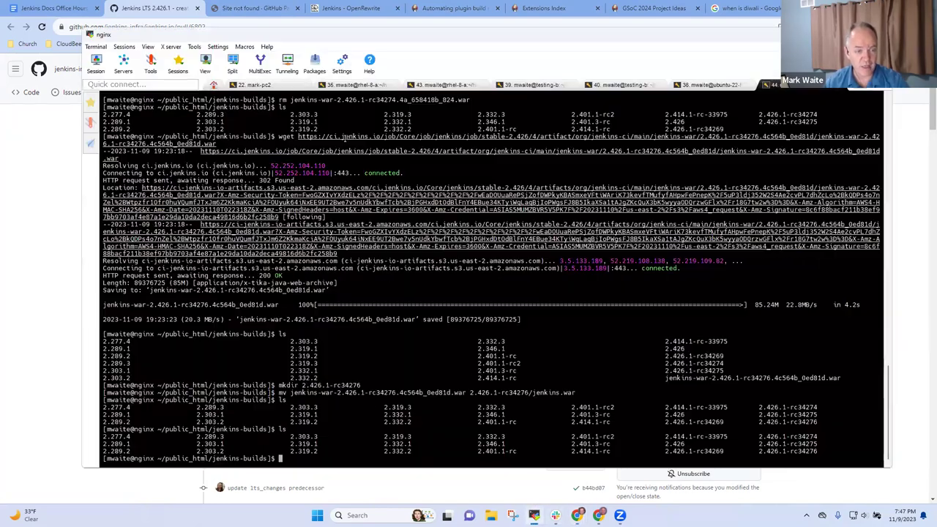
click(253, 85)
text(git branch)
key(Return)
text(make )
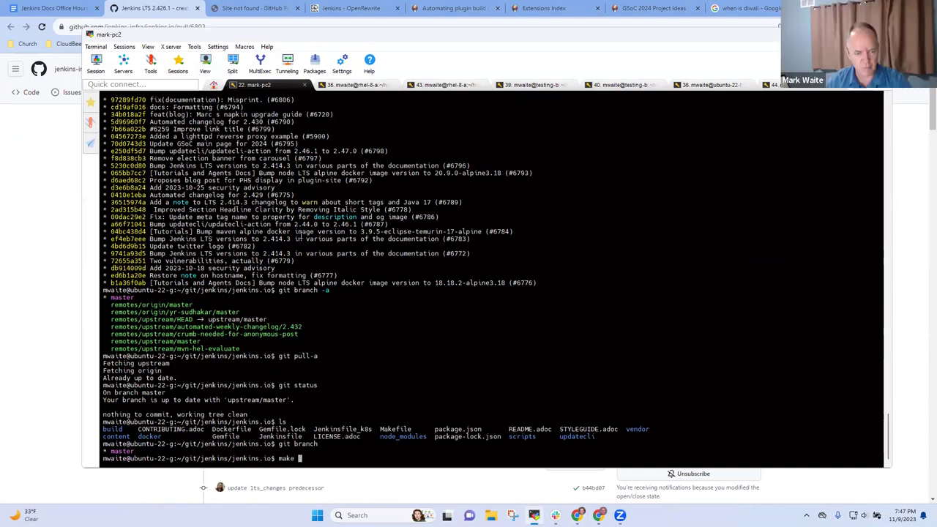
text(run)
key(Return)
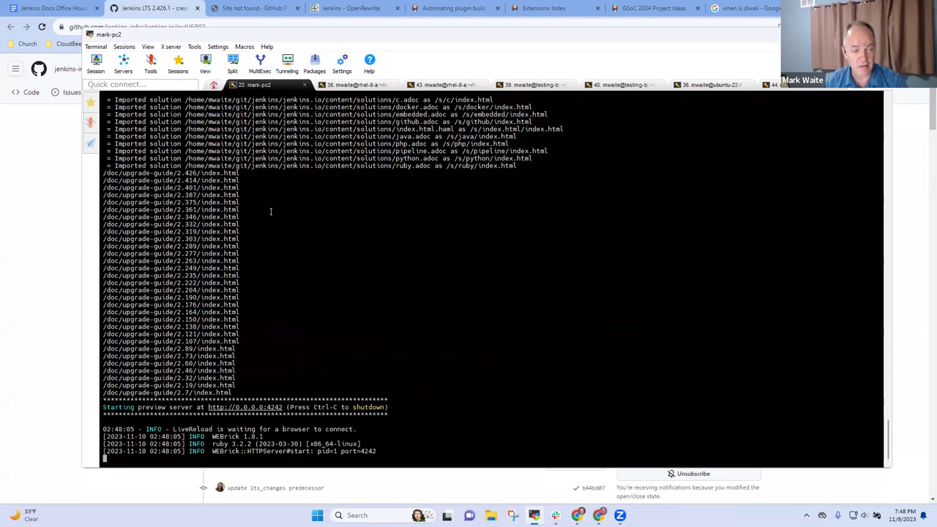
Back in the browser, try to load the changelog-stable page from the local preview server on port 4242.
click(147, 6)
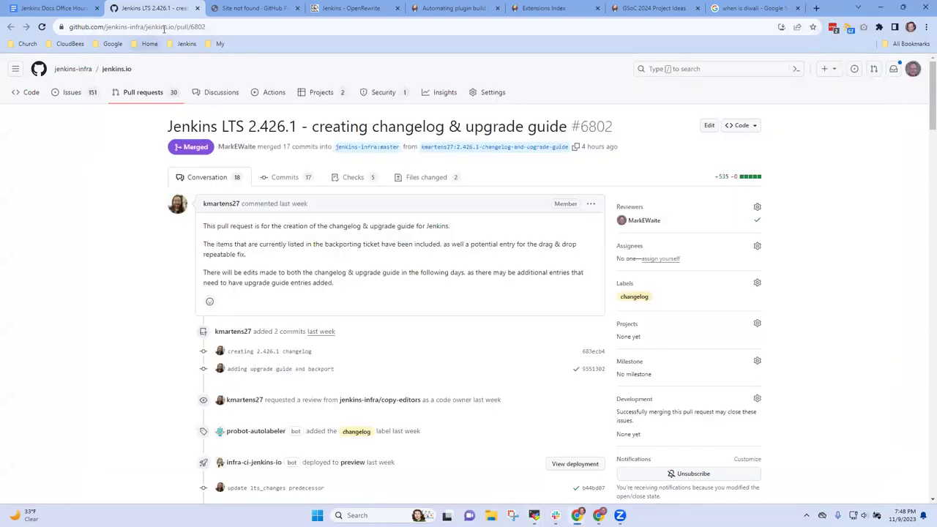
click(163, 27)
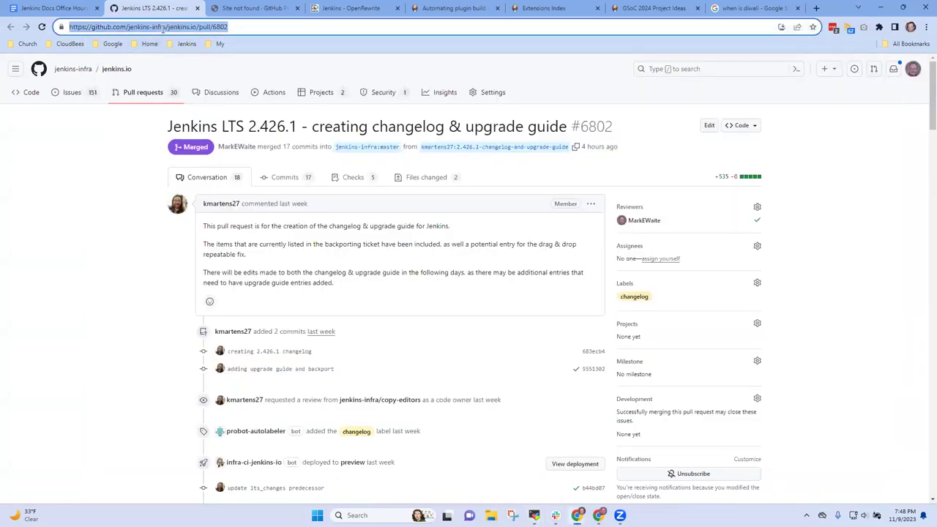
text(mark-pc2.markwaite.net:4242ch)
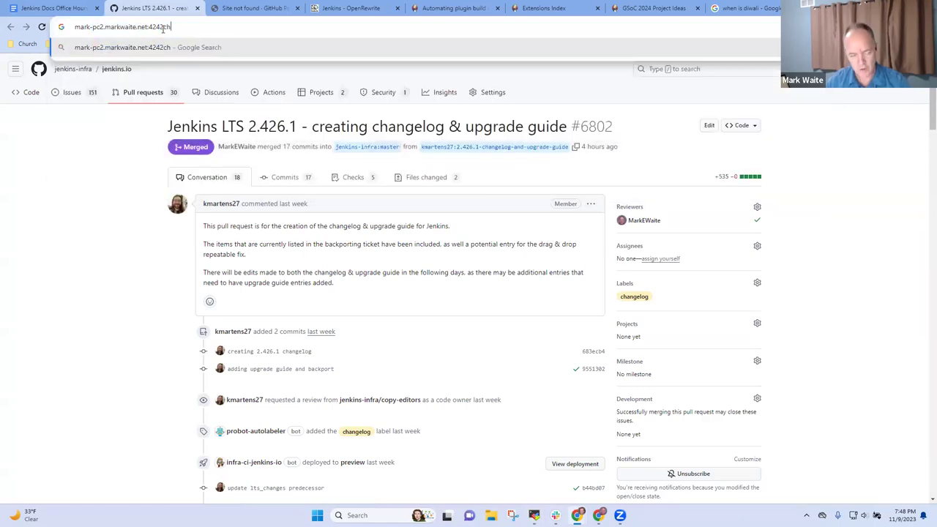
text(angelog-stabl)
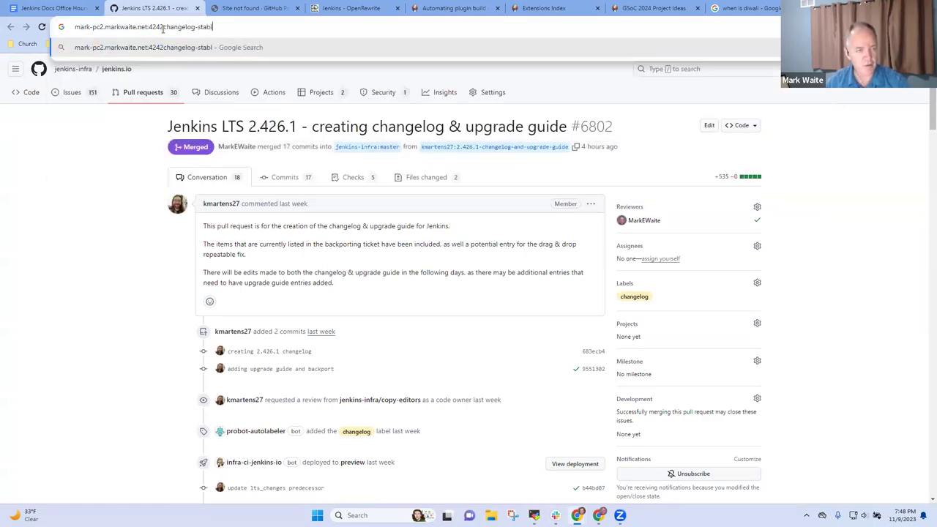
text(e)
key(Return)
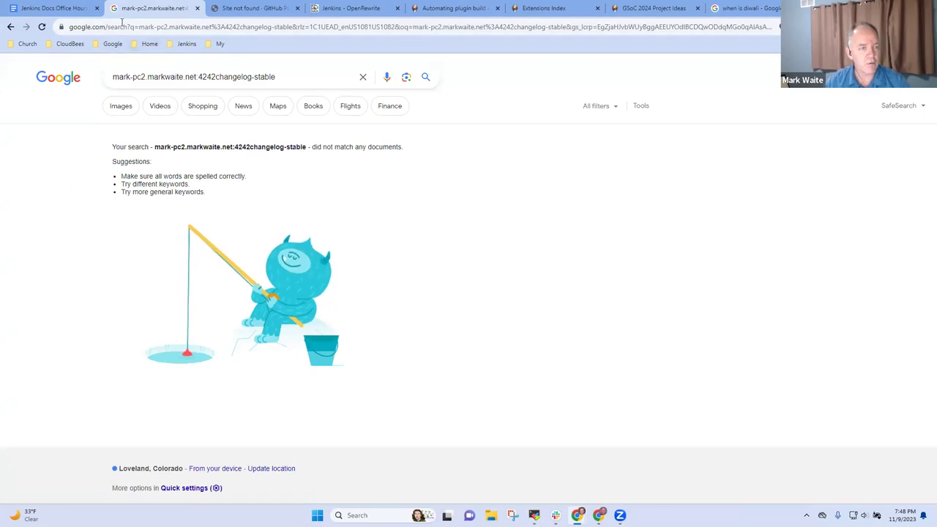
Load the /changelog-stable page from the mark-pc2 preview server on port 4242.
click(121, 26)
text(mark-pc)
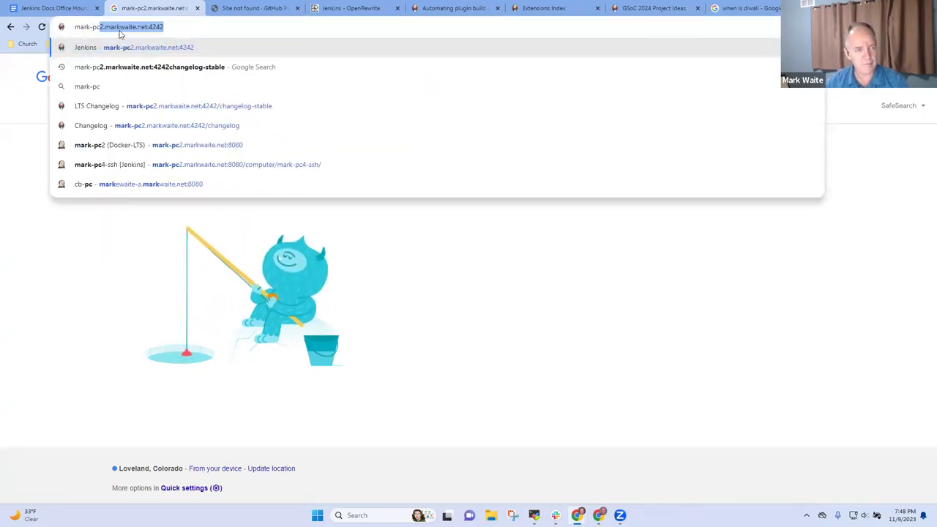
text(2.markwaite.net:4242/change)
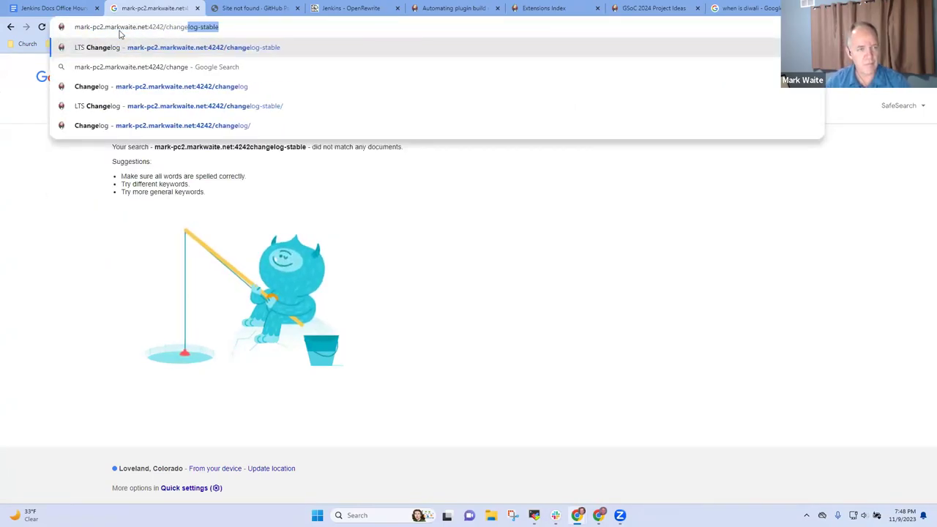
key(Return)
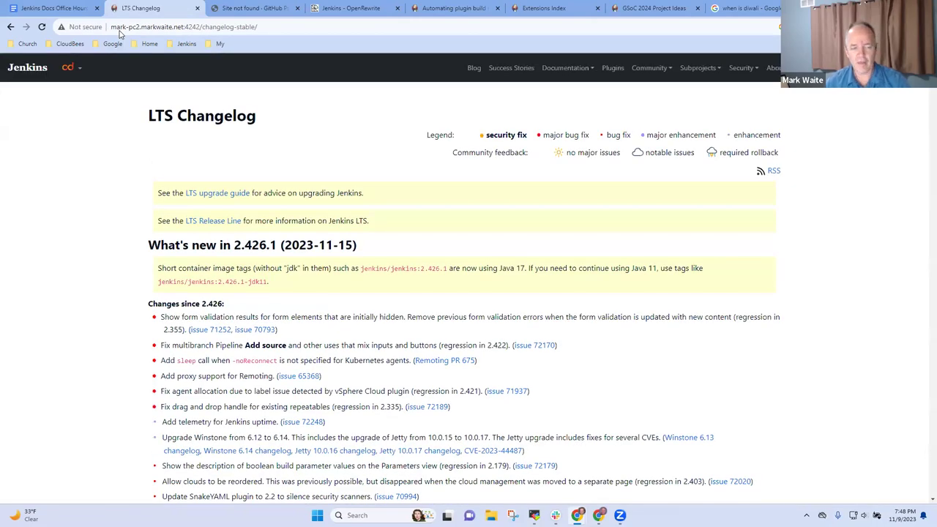
Review the 2.426.1 "Changes since 2.426" list, highlighting its heading and the SnakeYAML plugin 2.2 update entry.
scroll(325, 160, down, 1)
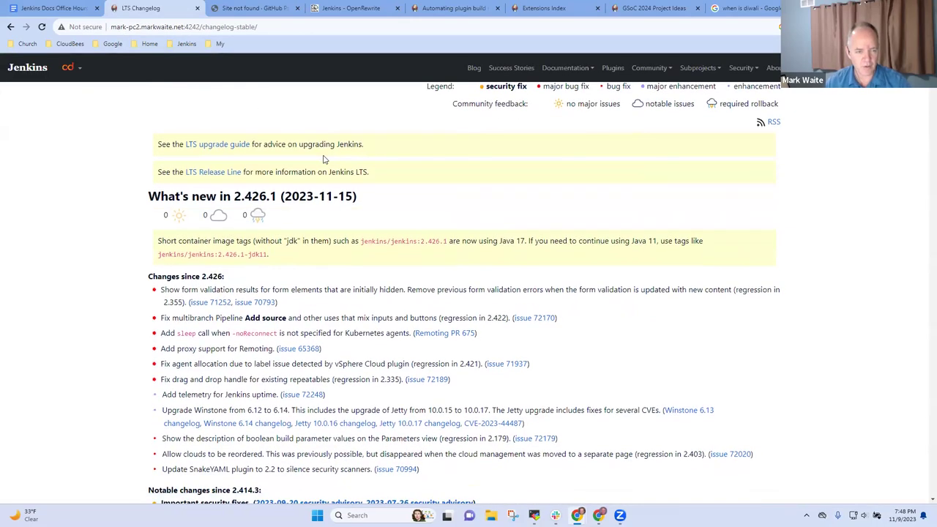
key(ctrl+plus)
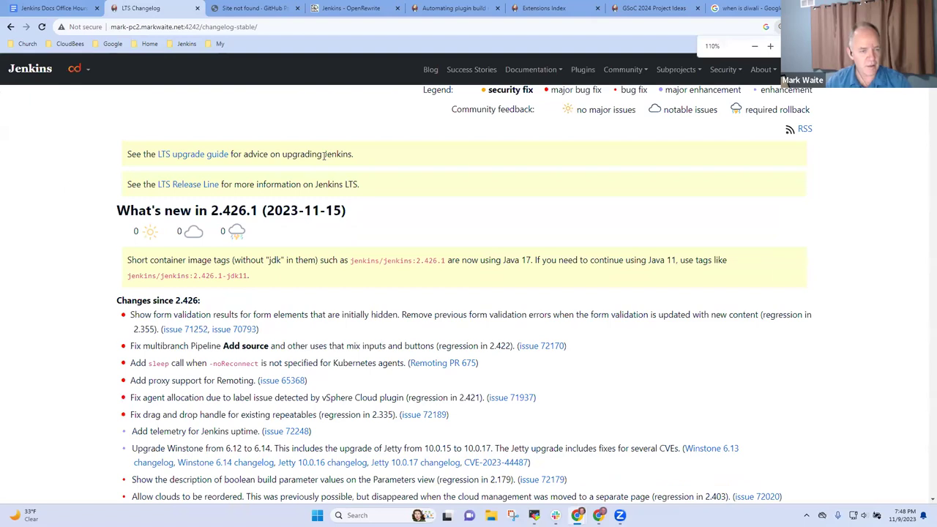
key(ctrl+plus)
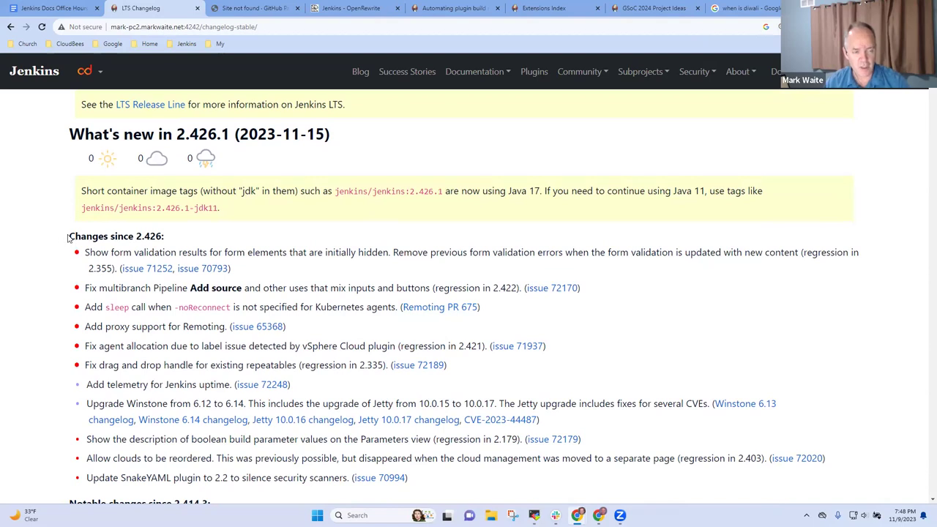
drag(68, 235, 166, 236)
scroll(178, 237, down, 1)
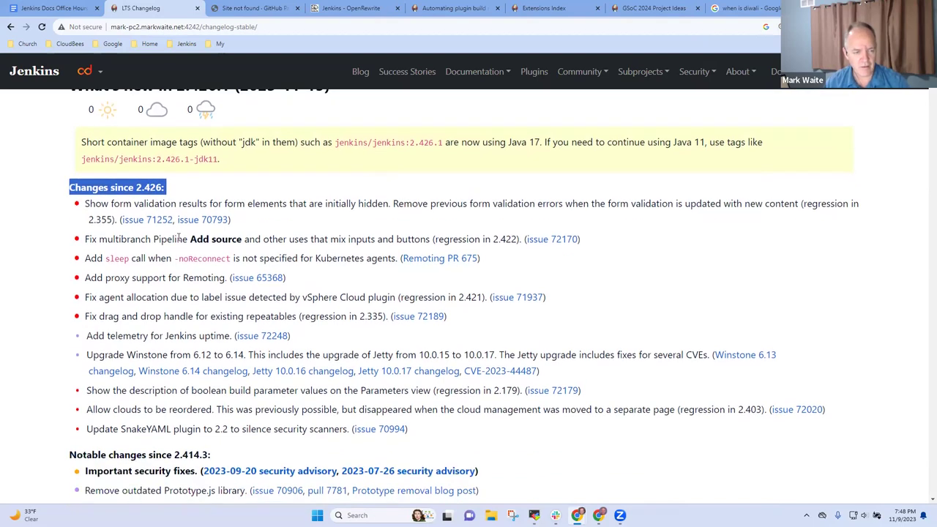
drag(408, 430, 87, 425)
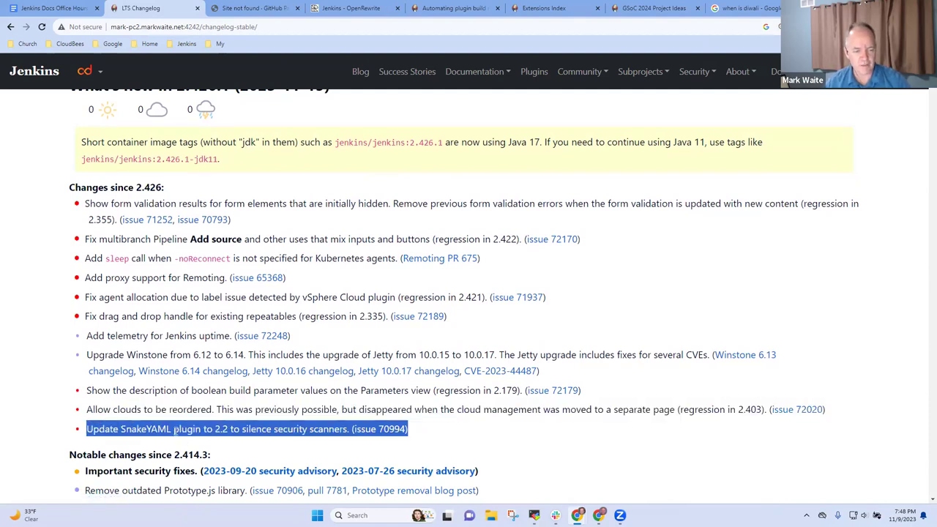
click(216, 421)
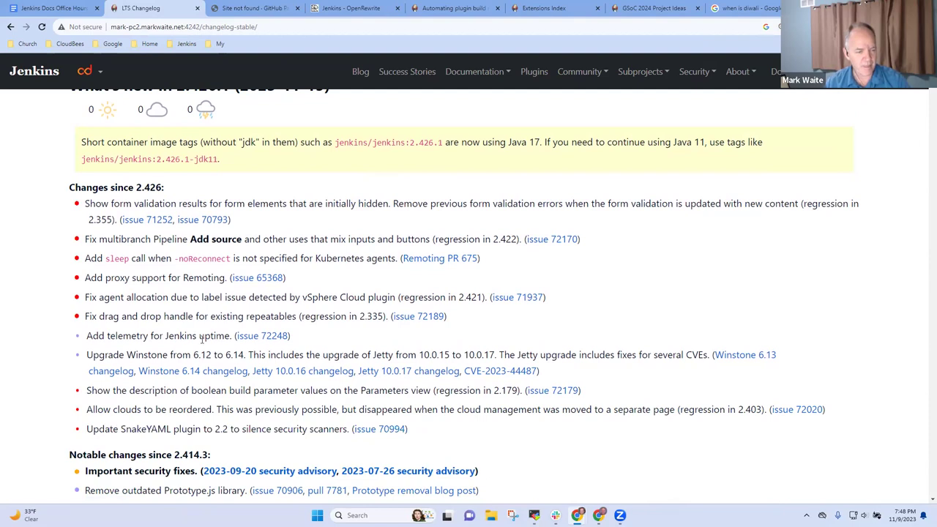
Highlight the "Notable changes since 2.414.3" heading and the "Important security fixes" entry with its two advisories.
scroll(201, 340, down, 1)
scroll(201, 340, down, 3)
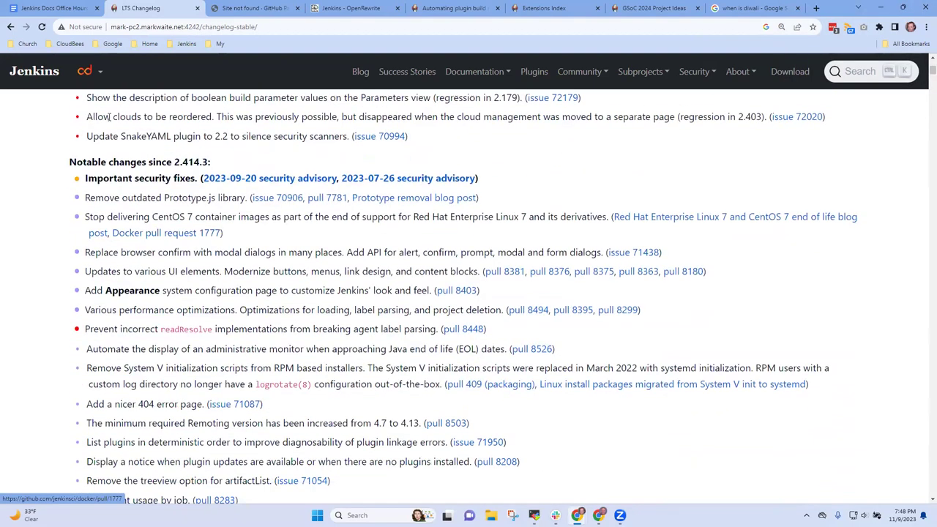
drag(212, 162, 69, 155)
scroll(351, 154, down, 2)
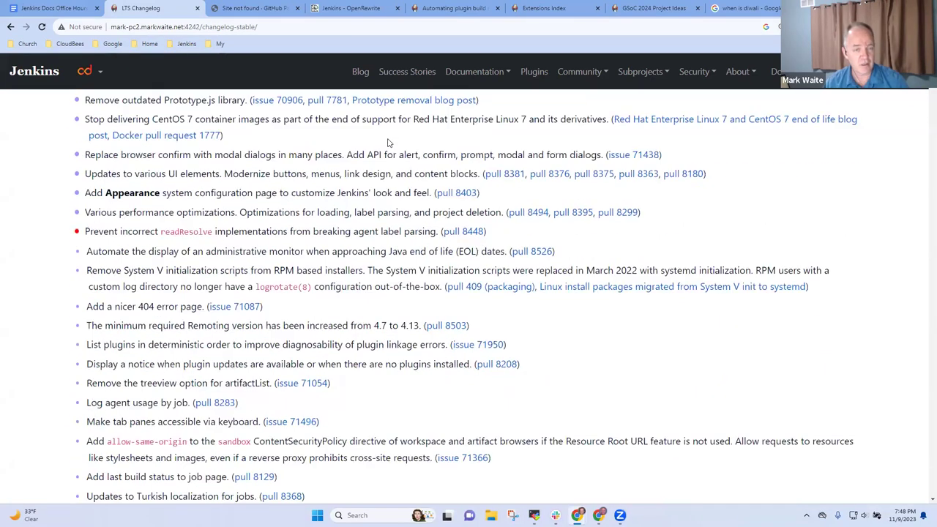
scroll(379, 144, up, 1)
click(515, 134)
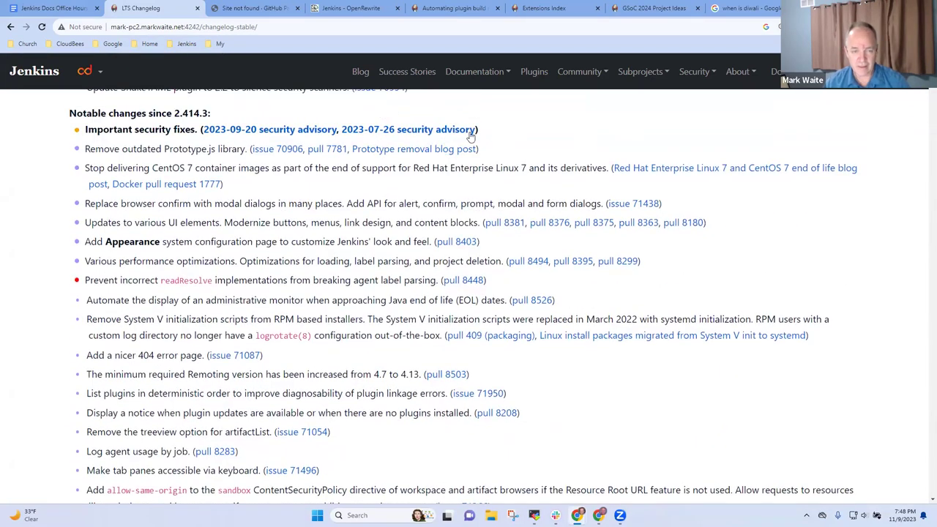
drag(492, 136, 86, 130)
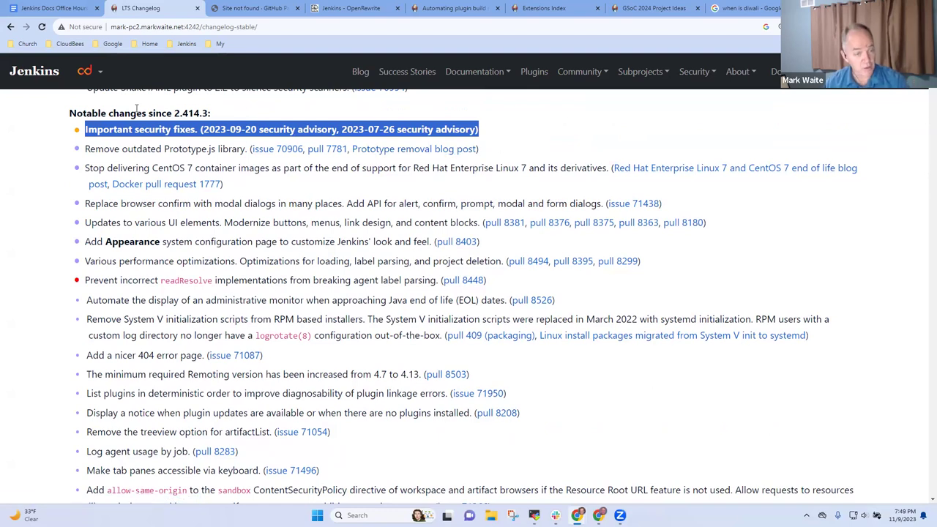
click(229, 116)
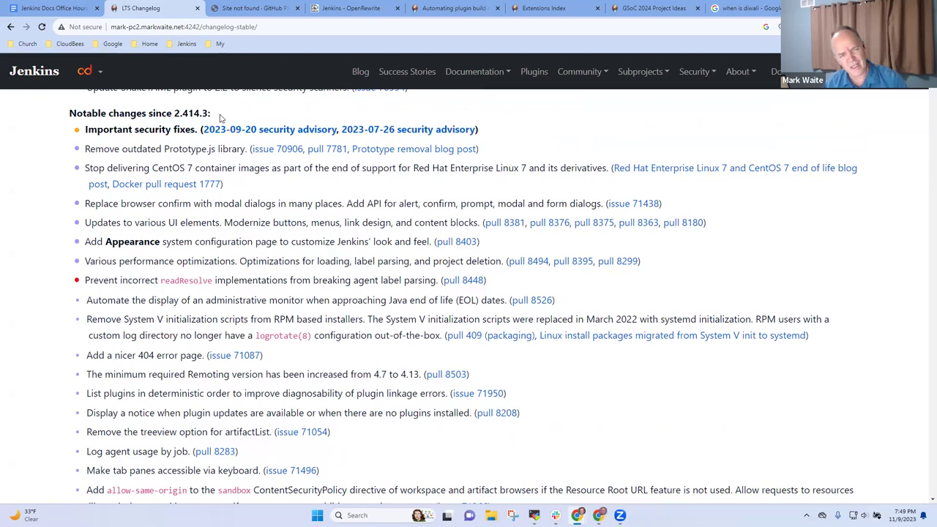
drag(484, 133, 84, 132)
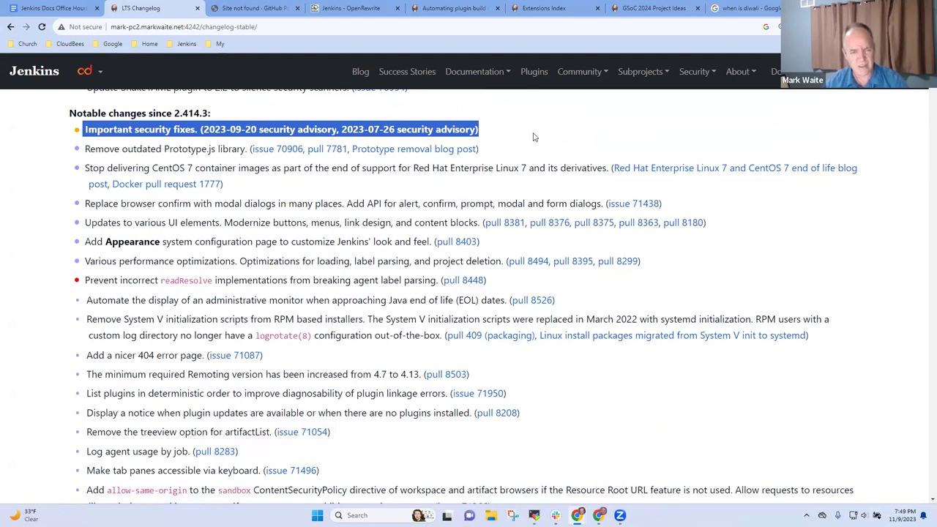
click(577, 111)
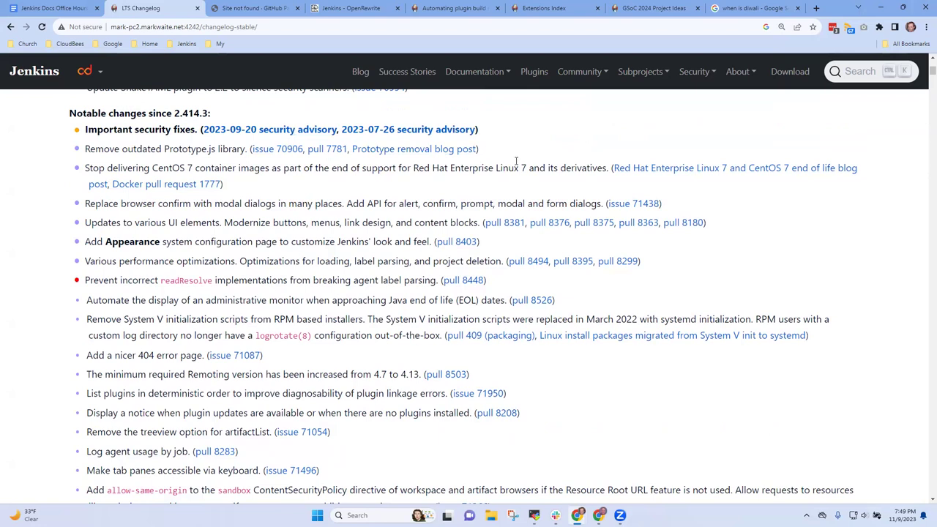
Highlight the changelog entries on Prototype.js removal, the end of CentOS 7 container images, and System V initialization script removal.
drag(481, 148, 79, 149)
drag(242, 184, 88, 168)
click(269, 199)
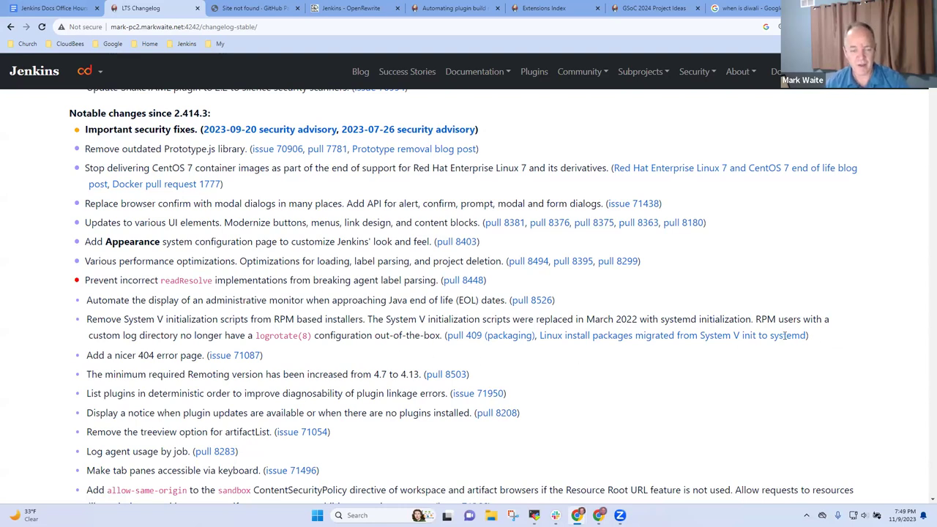
drag(820, 337, 88, 319)
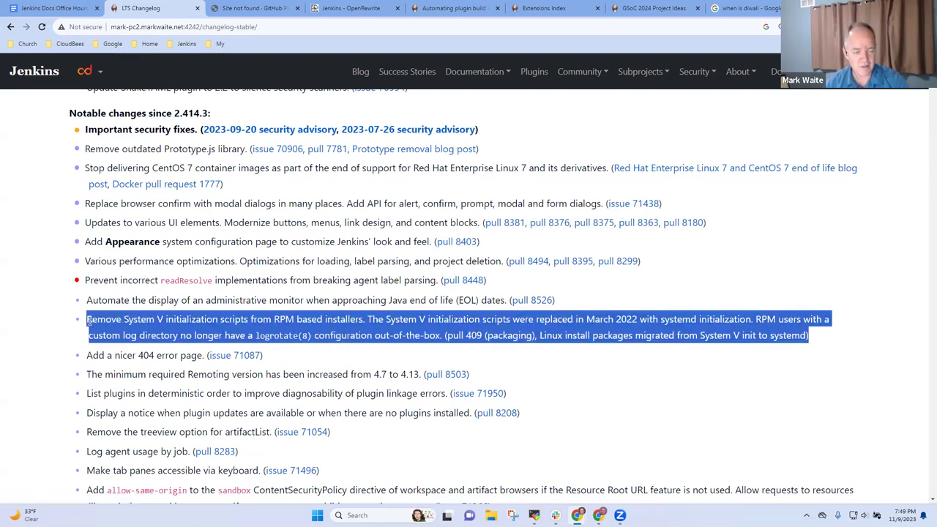
click(217, 330)
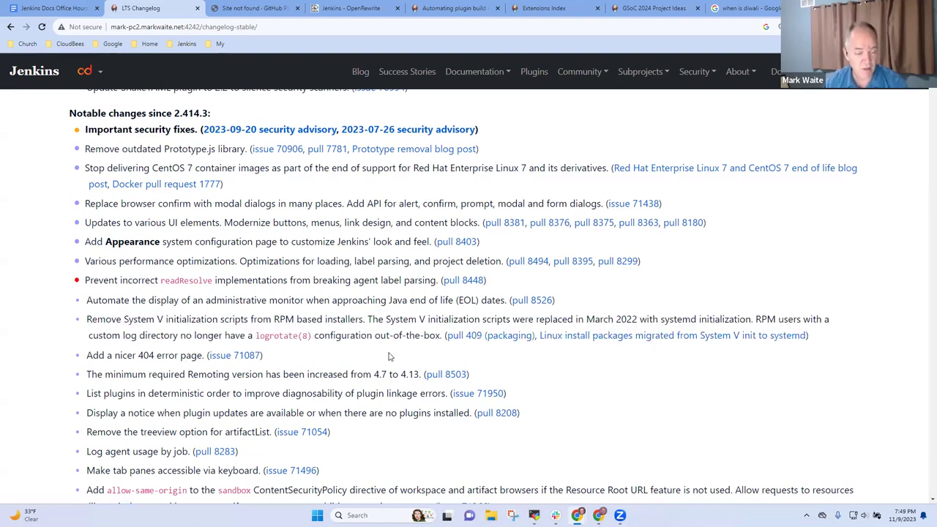
Skim the remaining 2.426.1 changelog entries down to the 2.414.3 section and return to the changes since 2.426.
scroll(429, 344, down, 3)
scroll(432, 344, down, 2)
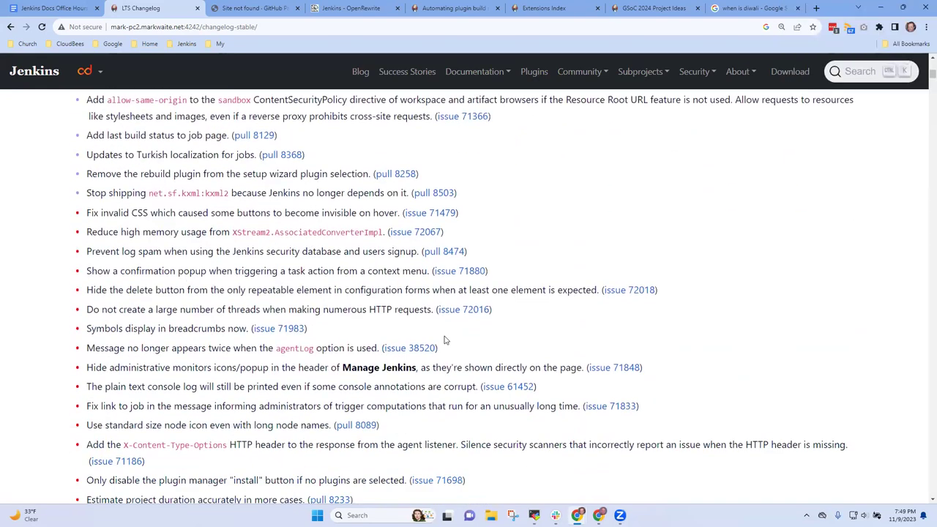
scroll(449, 334, down, 1)
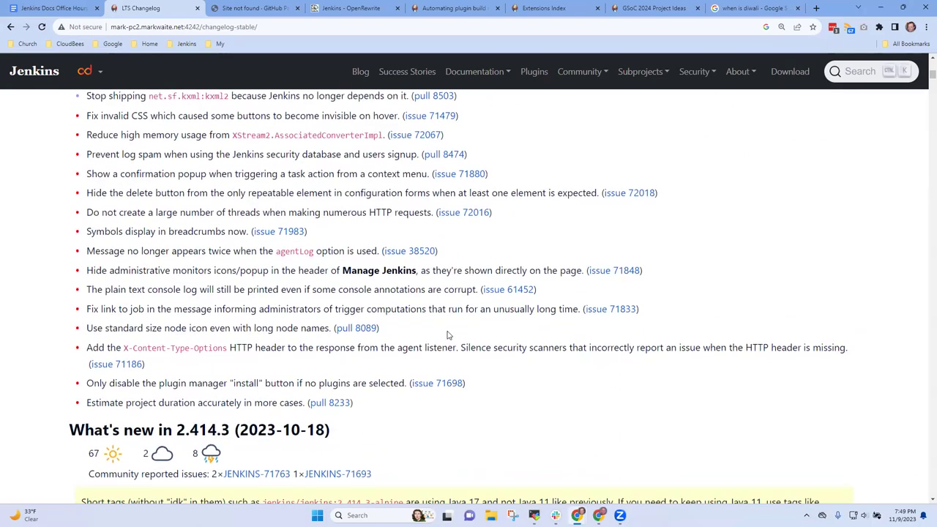
scroll(449, 334, up, 6)
scroll(453, 342, up, 4)
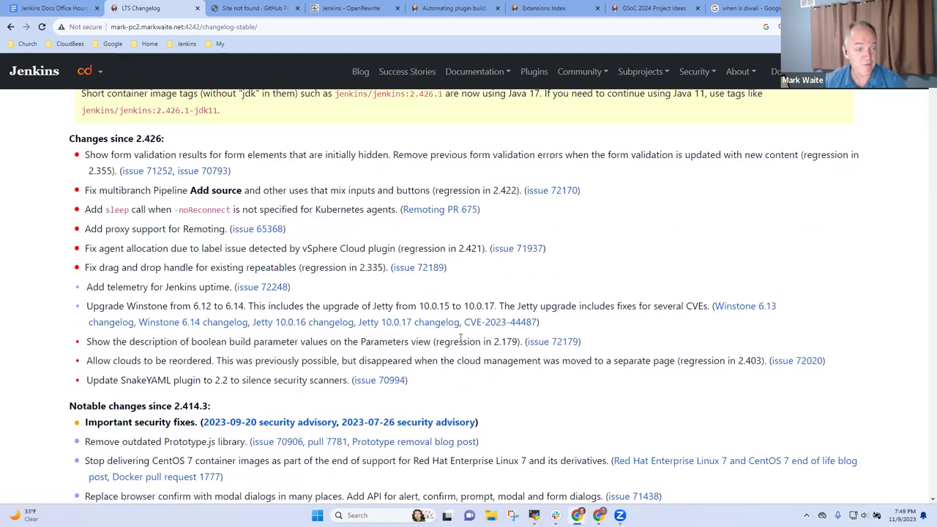
From the office hours document, open the linked LTS 2.426.1 release checklist and review its tasks through RC creation.
click(71, 9)
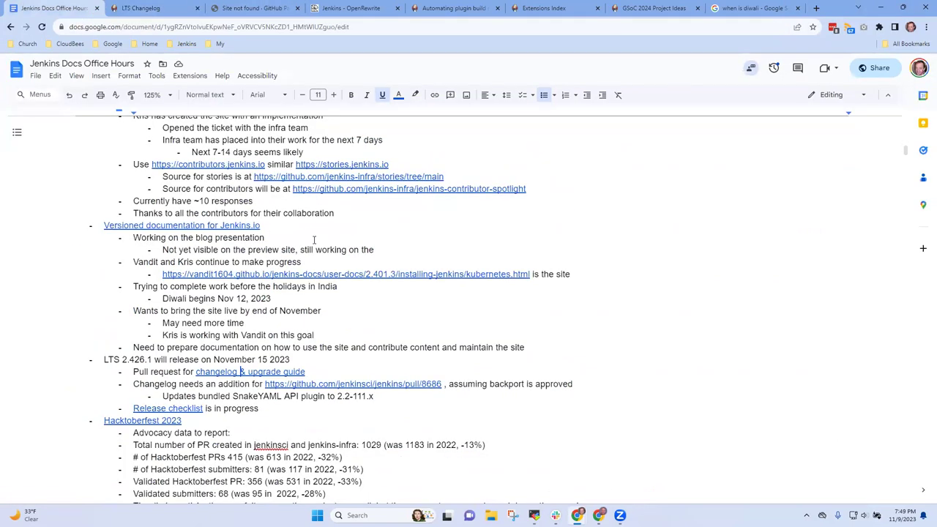
click(169, 409)
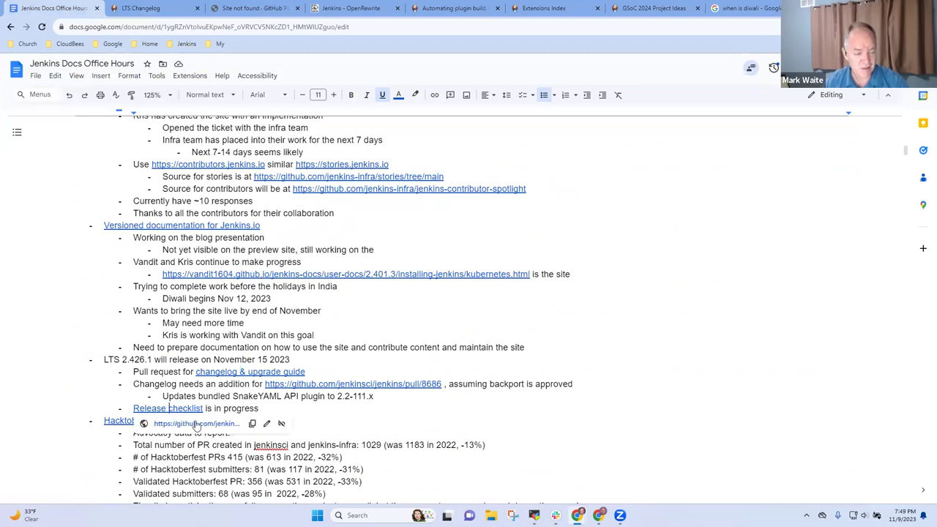
click(197, 435)
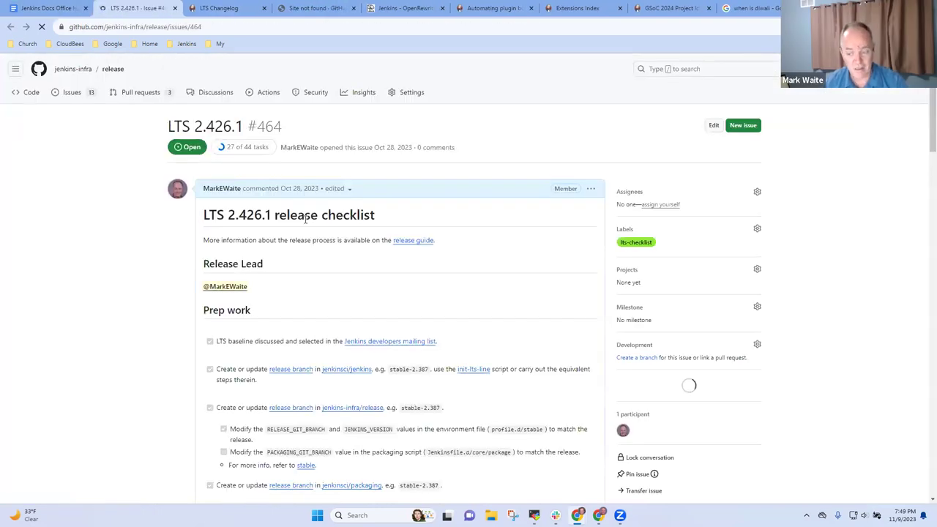
scroll(297, 231, down, 15)
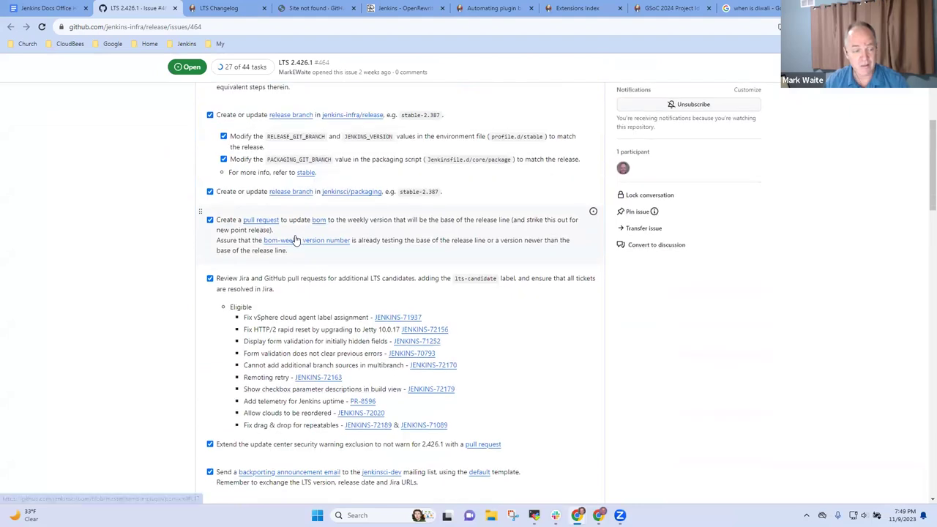
scroll(296, 234, down, 8)
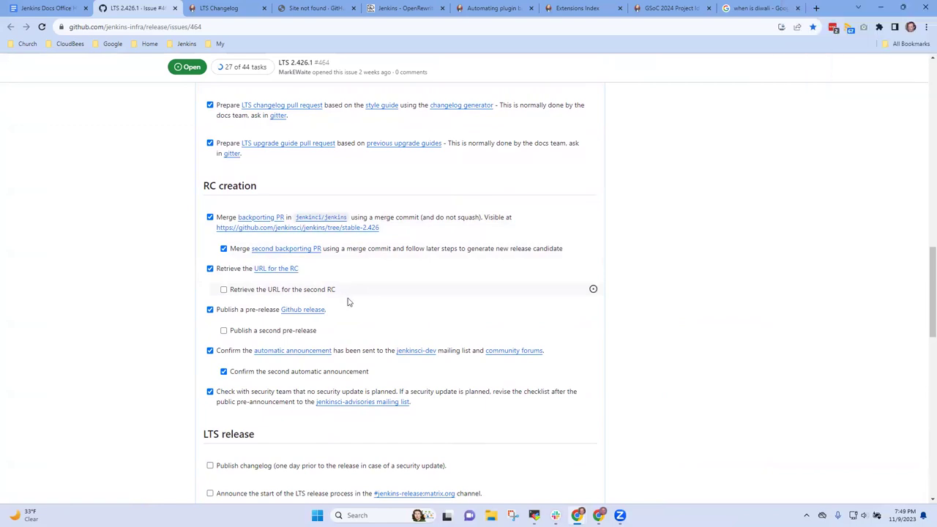
Return to the office hours document and move on from the LTS 2.426.1 item to highlight the Hacktoberfest 2023 heading.
key(ctrl+shift+Tab)
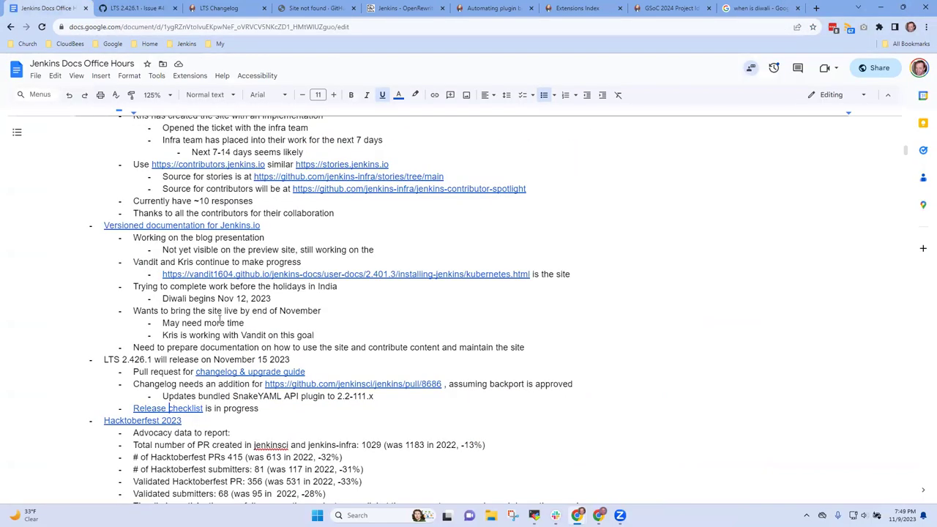
scroll(157, 270, down, 3)
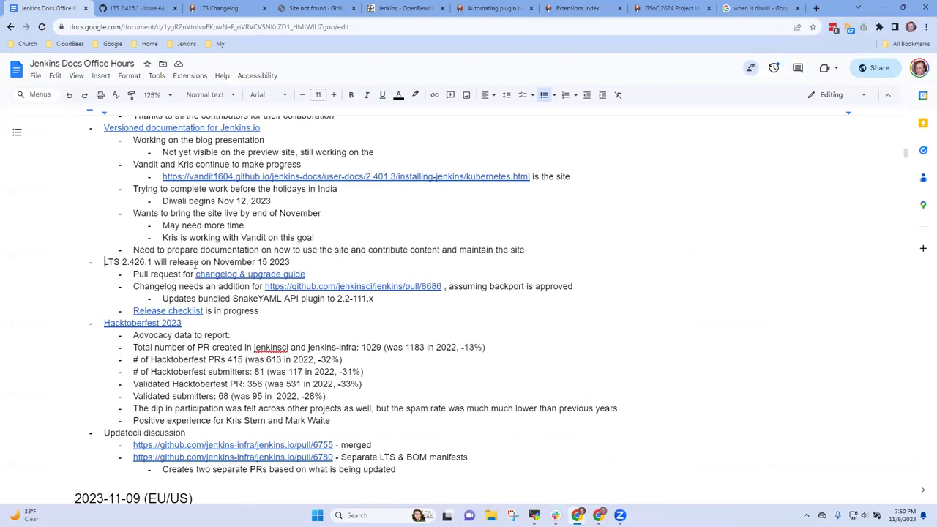
key(shift+End)
key(Left)
key(Down)
key(Down)
key(Down)
key(Down)
key(Down)
key(shift+End)
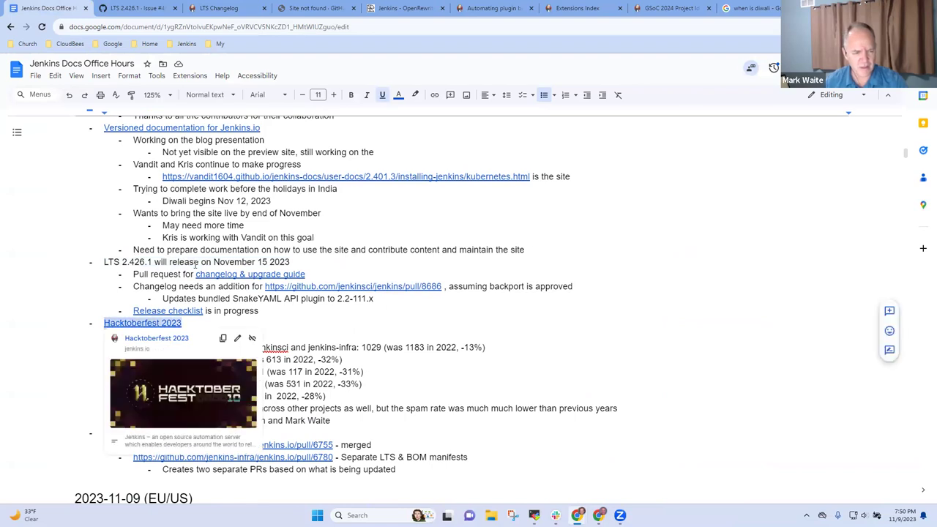
key(Down)
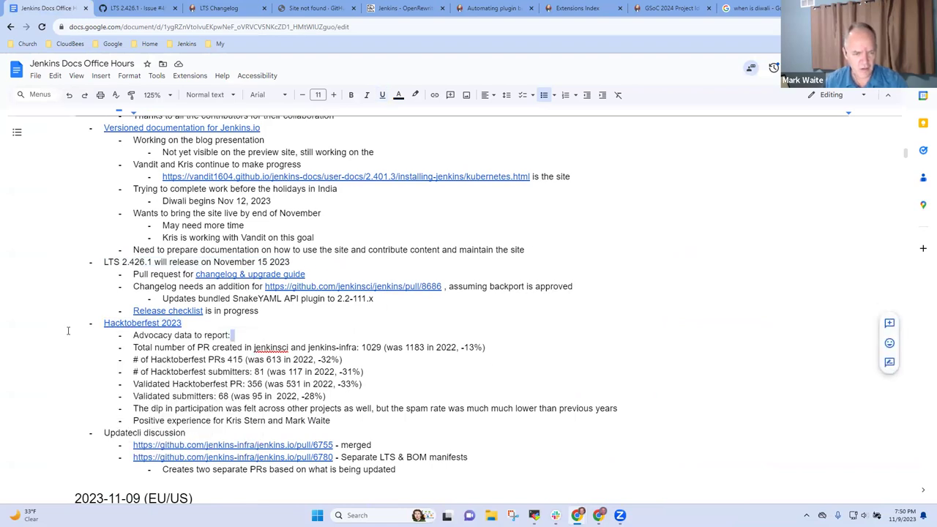
Highlight the line with the total number of PRs created, and the 415 in the Hacktoberfest PRs line below it.
click(185, 337)
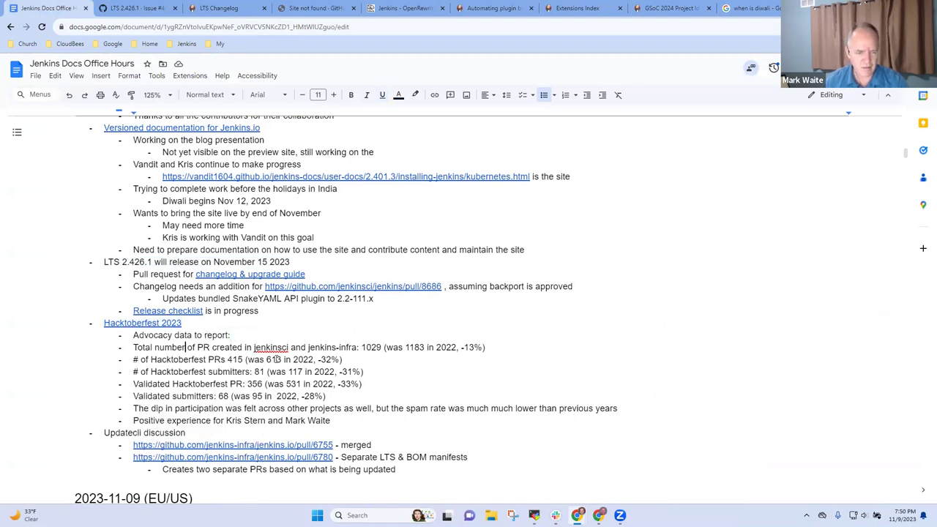
key(shift+End)
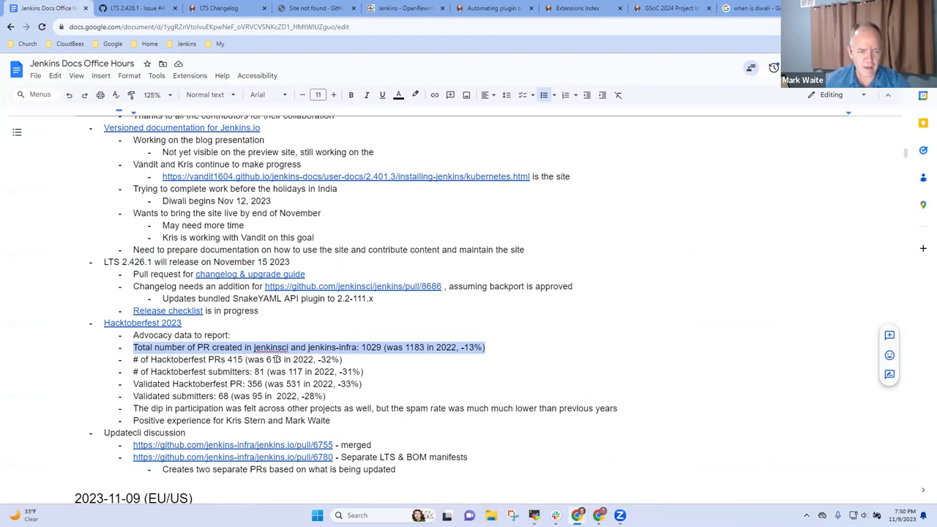
key(Down)
key(Home)
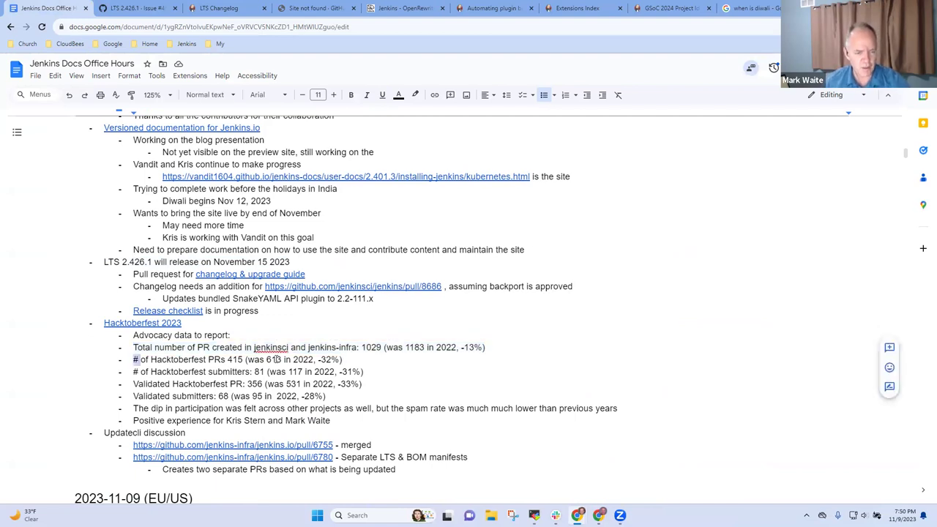
key(ctrl+Right)
key(ctrl+Right)
key(ctrl+Right)
key(ctrl+Right)
key(ctrl+Right)
key(ctrl+Left)
key(ctrl+shift+Right)
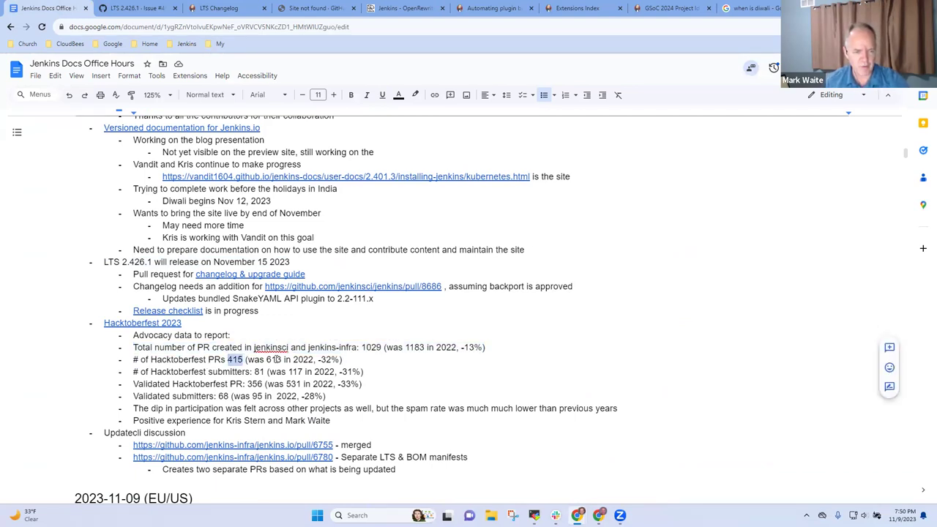
Highlight the submitters count 81, the validated PR count 356, and the validated submitters line in the Hacktoberfest 2023 results.
key(Down)
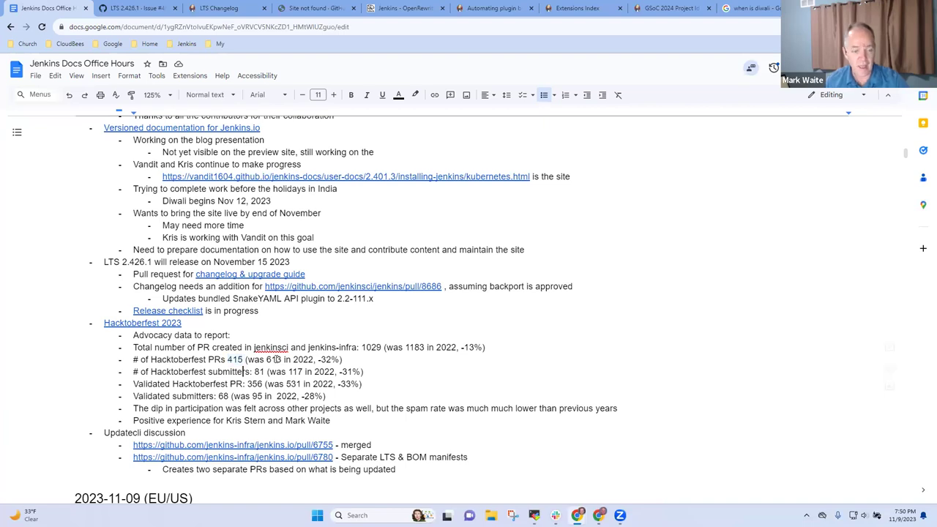
key(ctrl+Right)
key(ctrl+shift+Right)
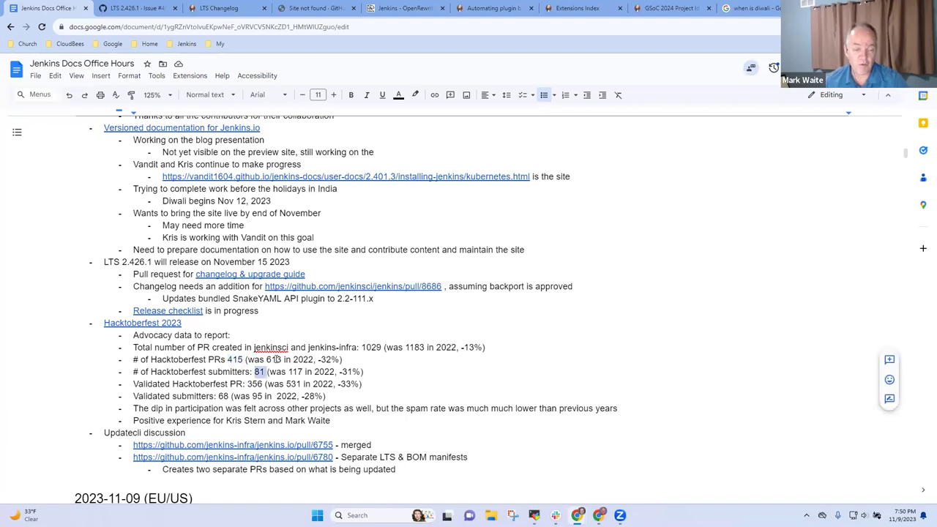
key(Down)
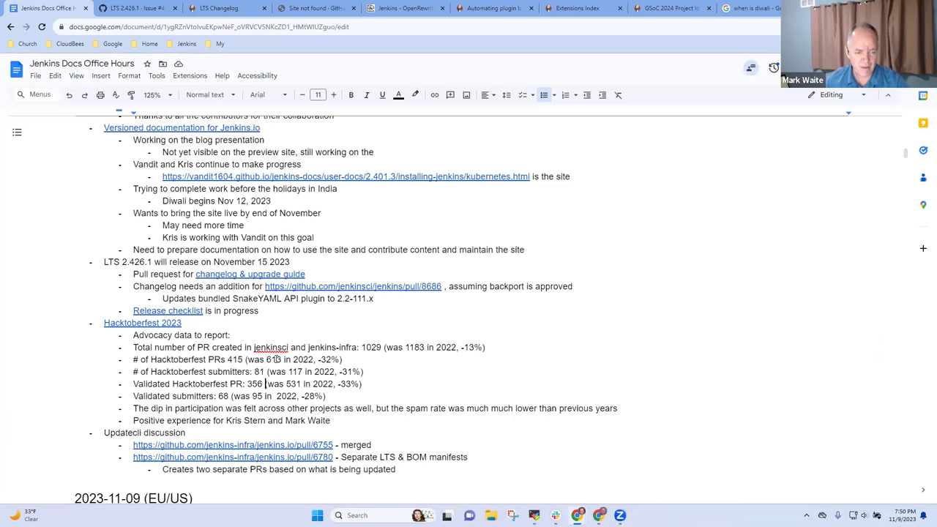
key(ctrl+shift+Left)
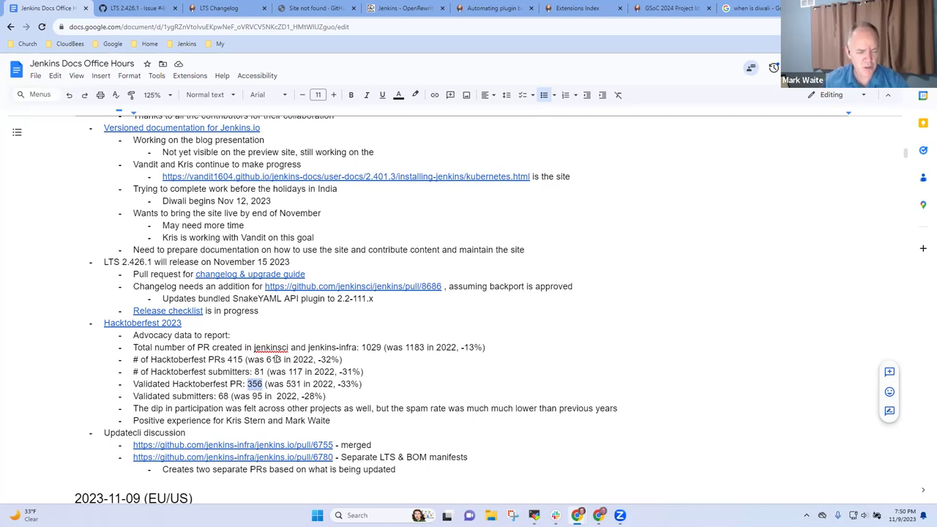
key(Down)
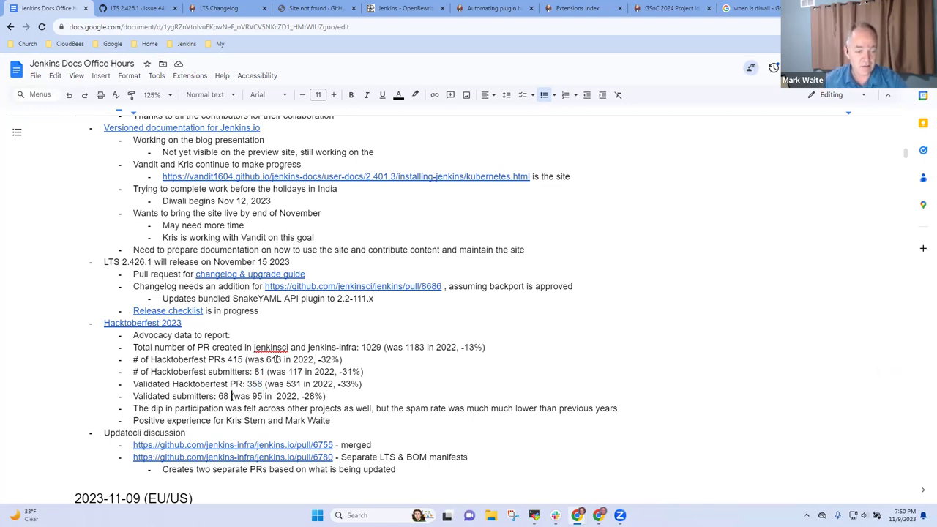
key(ctrl+shift+Left)
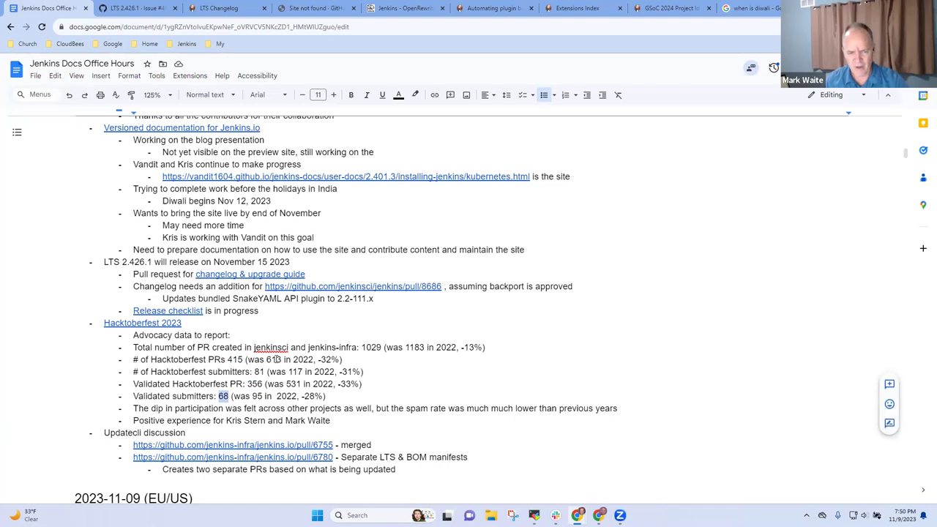
key(Down)
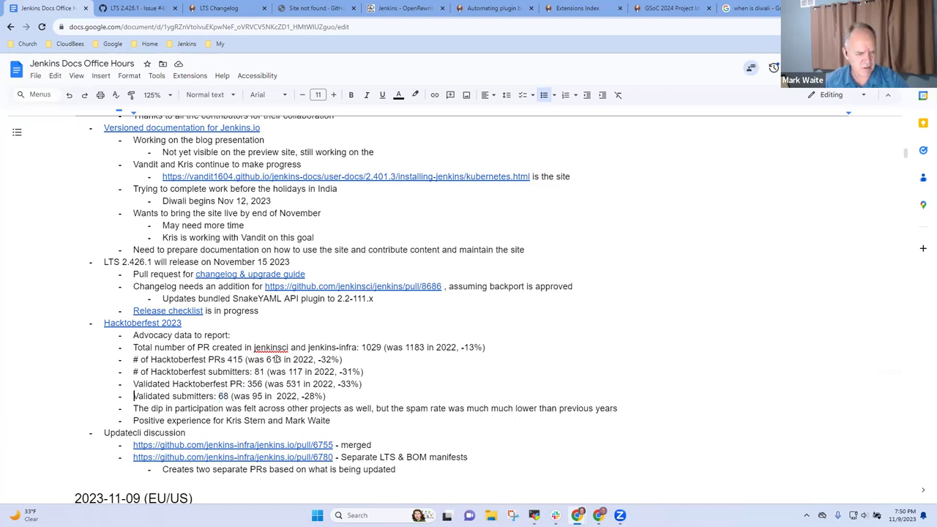
key(shift+End)
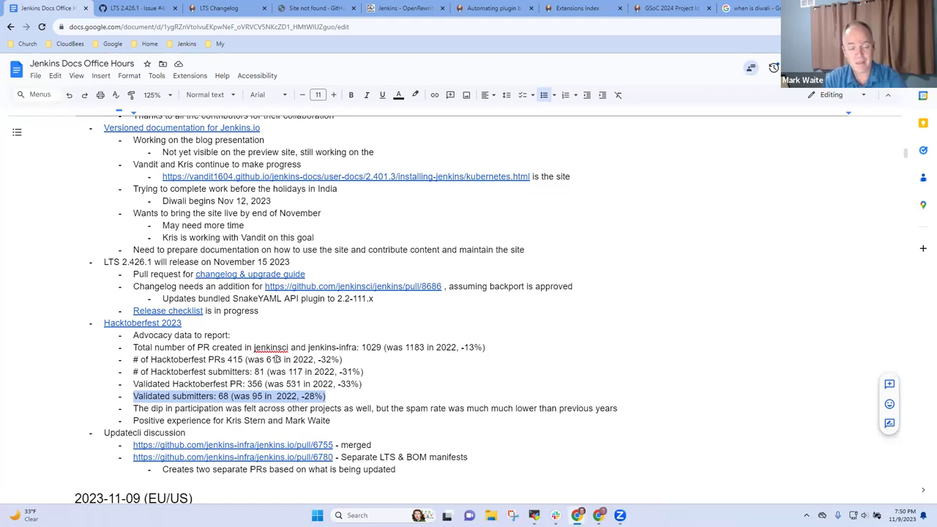
Add a sub-bullet under the "Positive experience" item in the Hacktoberfest 2023 section, beginning "Smaller reduction in total pull requests".
key(Down)
key(Down)
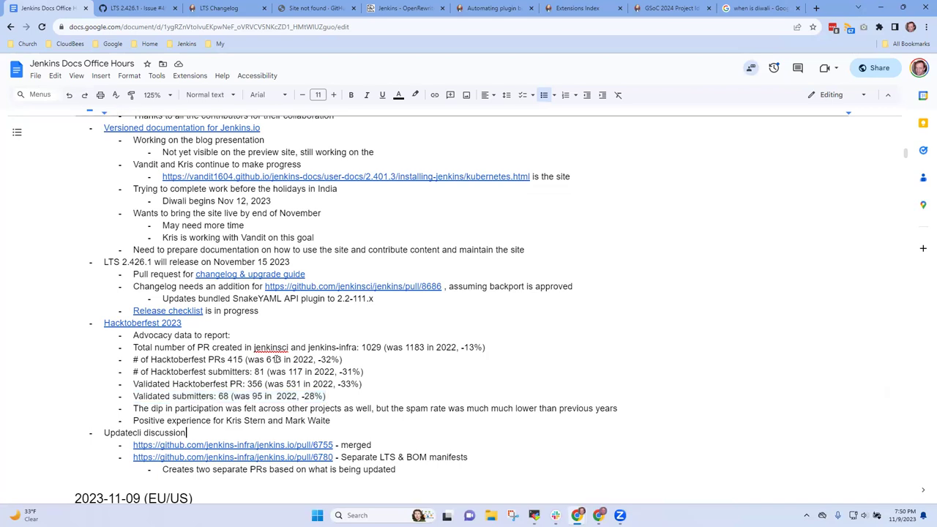
key(End)
key(Return)
key(Tab)
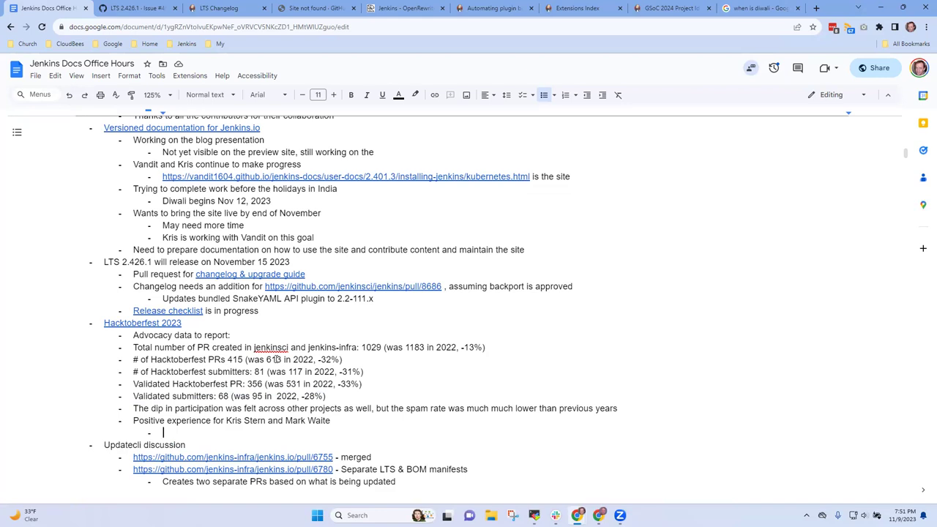
text(Smaller reduction )
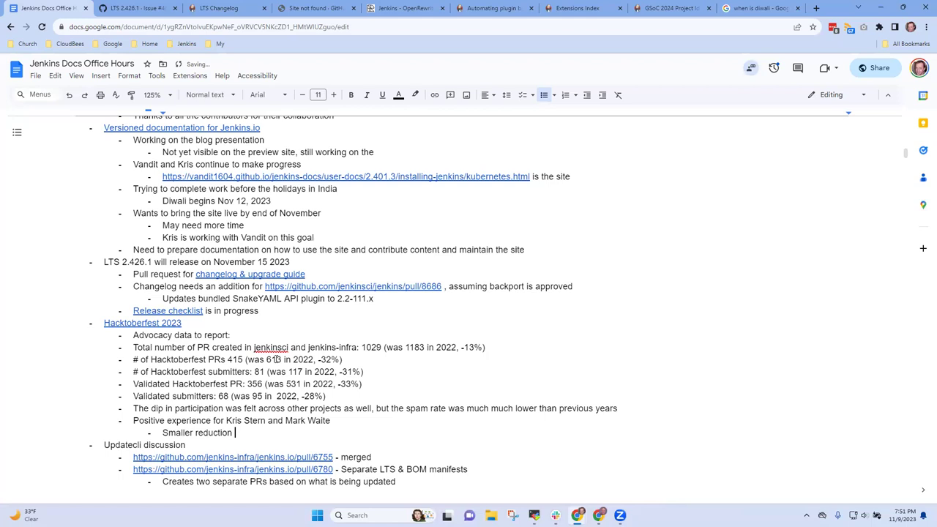
text(in total pull requests)
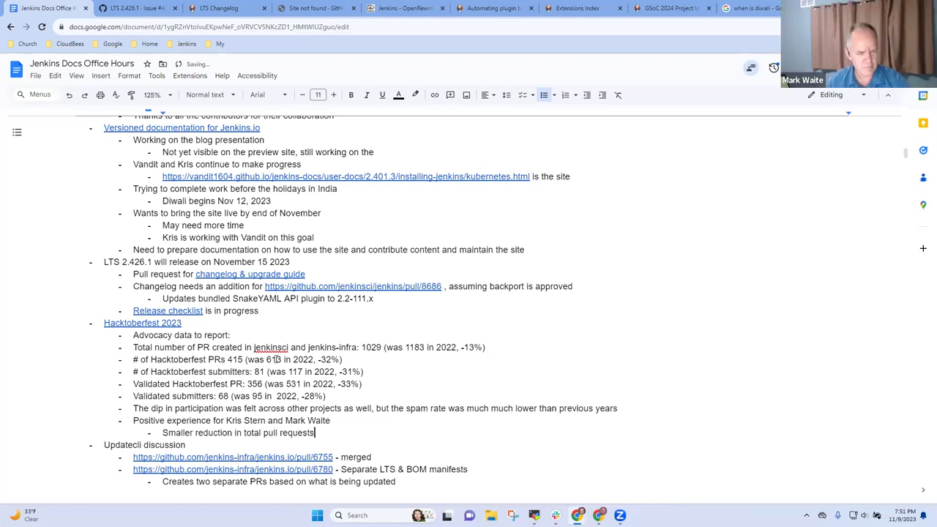
text( than )
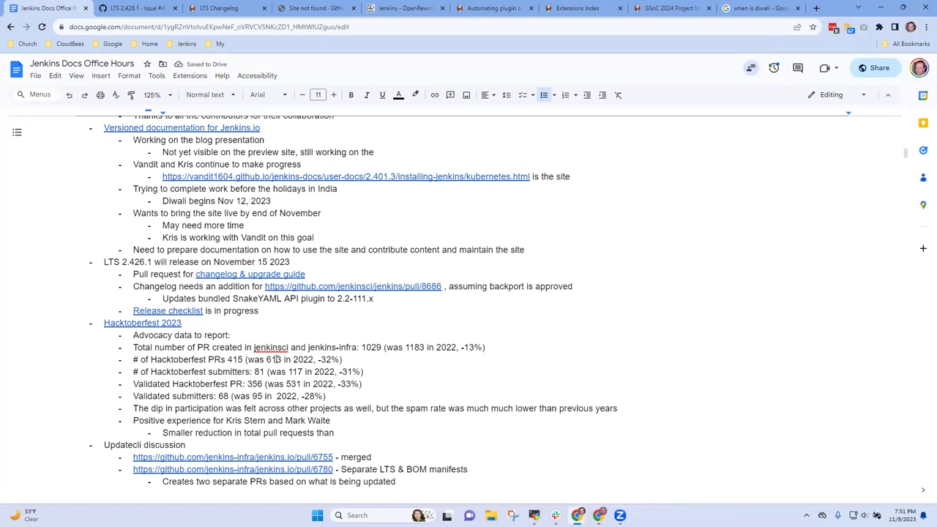
text(in)
key(ctrl+BackSpace)
key(ctrl+BackSpace)
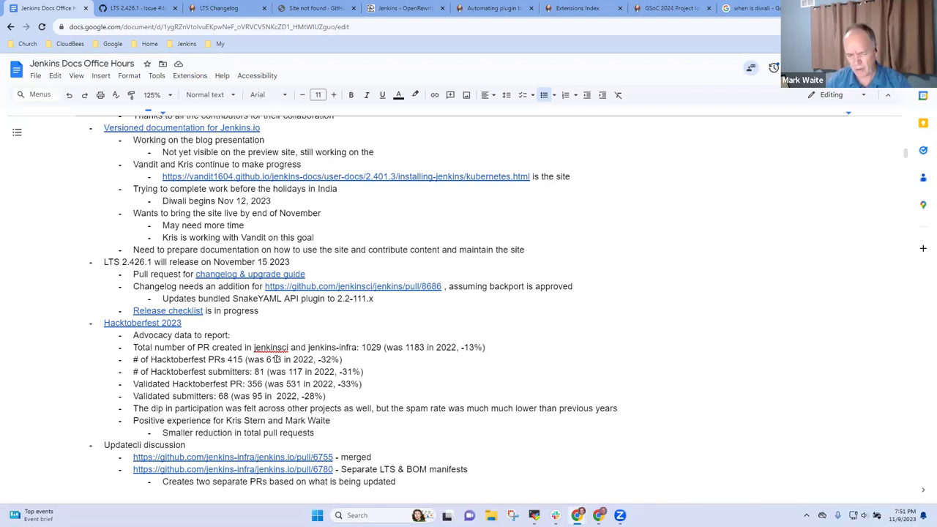
Complete the sub-bullet with "may indicate more involvement from the community, offsetting the smaller Hacktoberfest contributions from new arrivals".
text(may indicate )
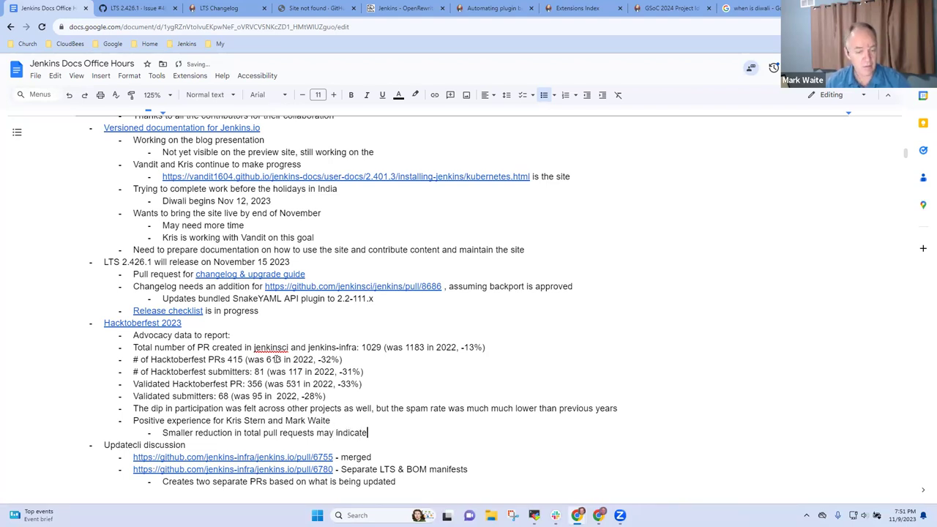
text(more invovlve)
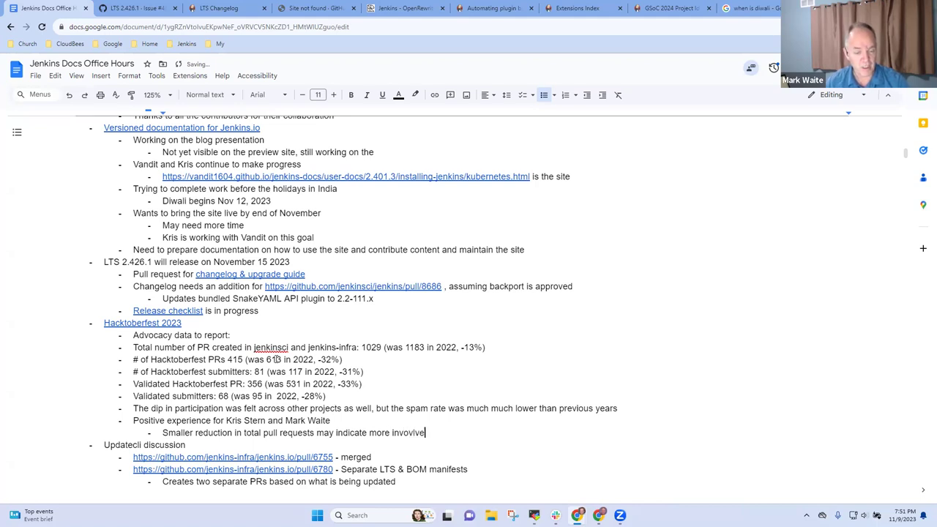
key(BackSpace)
key(BackSpace)
key(BackSpace)
text(lvement f)
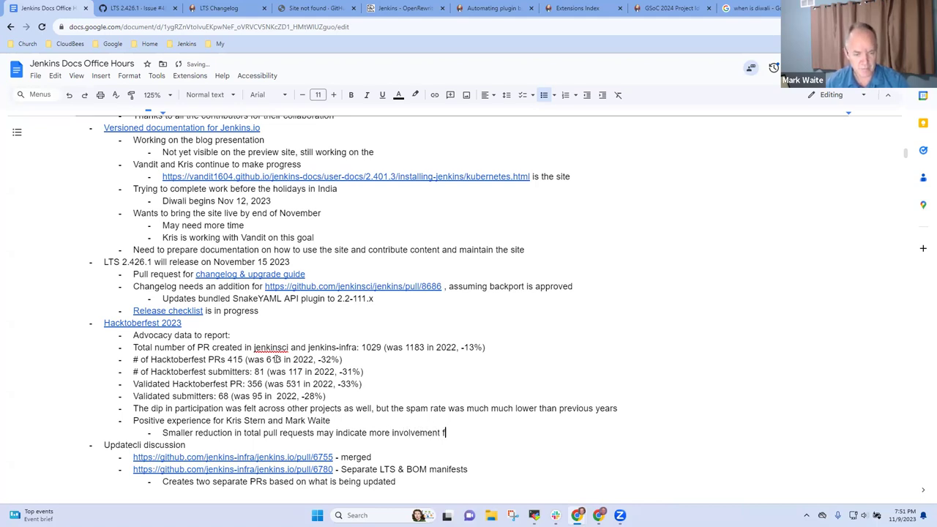
text(rom the community)
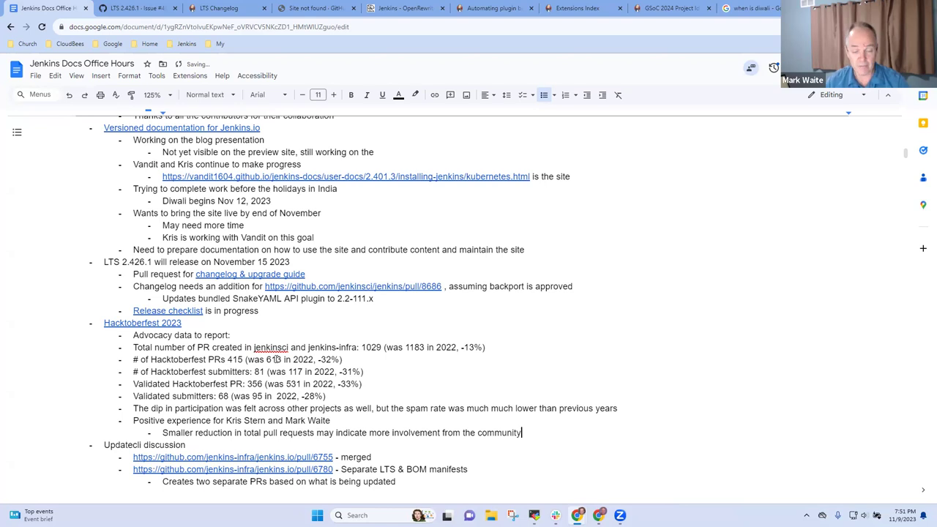
text(, offsetting)
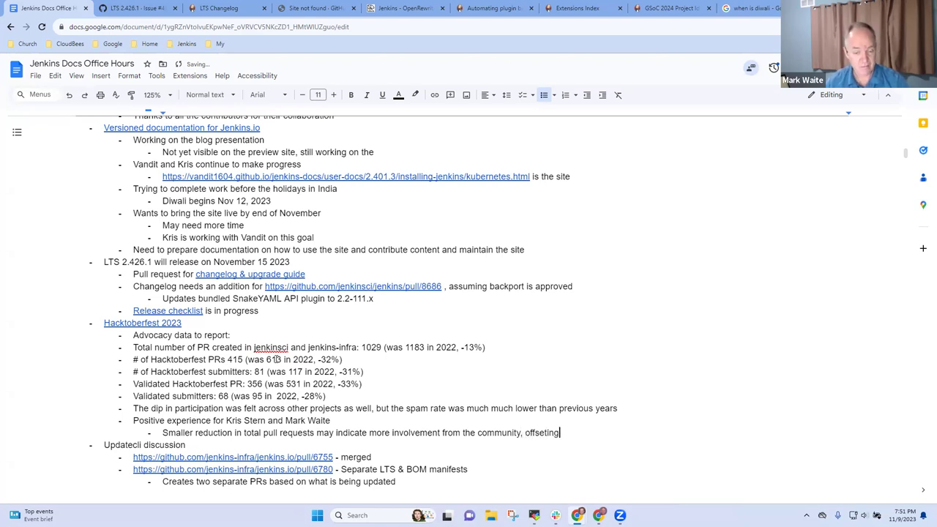
text( the smaller Hacktoberfest contributions from new arrivals)
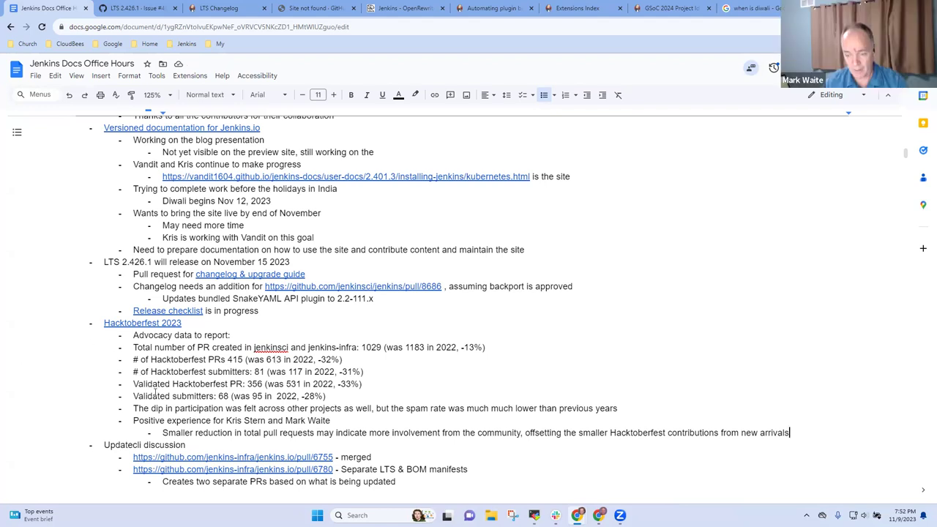
Highlight the Updatecli discussion heading and open the linked jenkins.io pull request 6755 beneath it.
scroll(181, 399, down, 1)
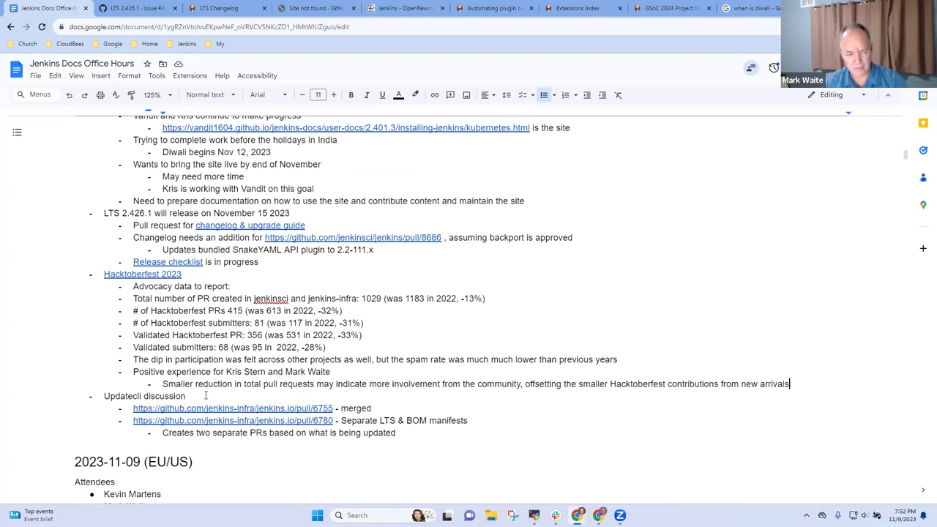
click(203, 396)
triple_click(203, 396)
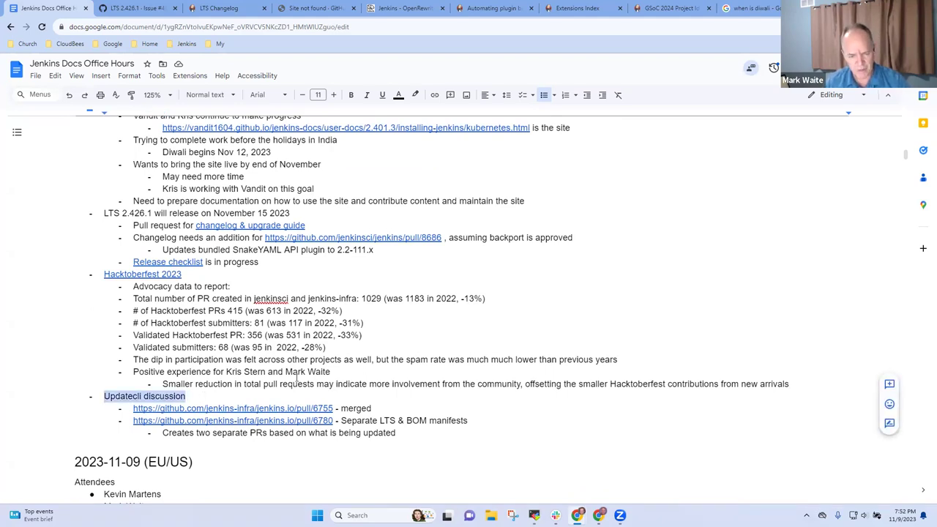
click(196, 408)
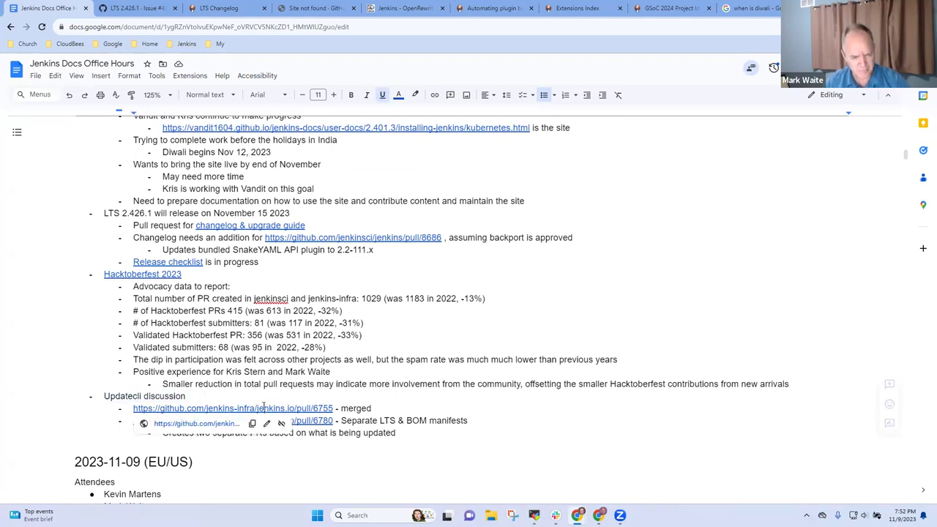
click(199, 425)
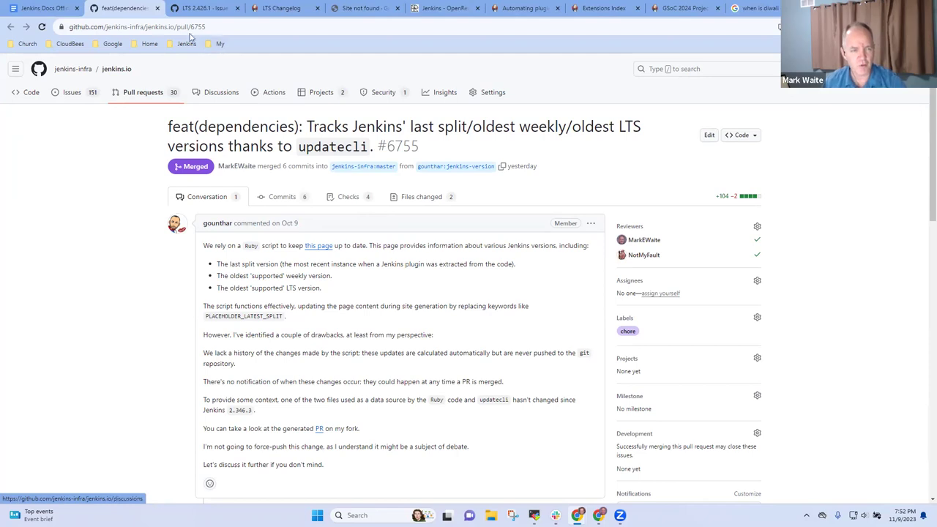
Open jenkins.io in place of the LTS 2.426.1 checklist and find the "Choosing a Jenkins version to build against" page.
click(201, 8)
click(198, 27)
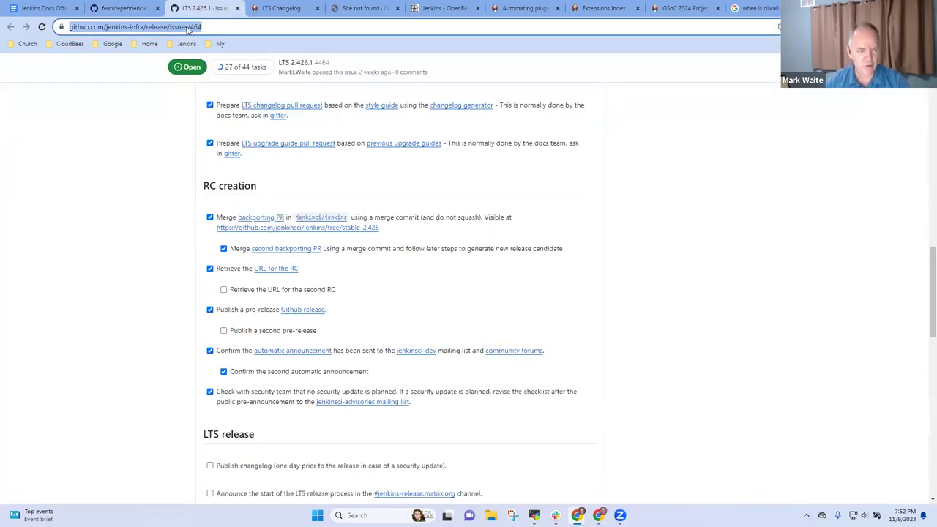
click(187, 43)
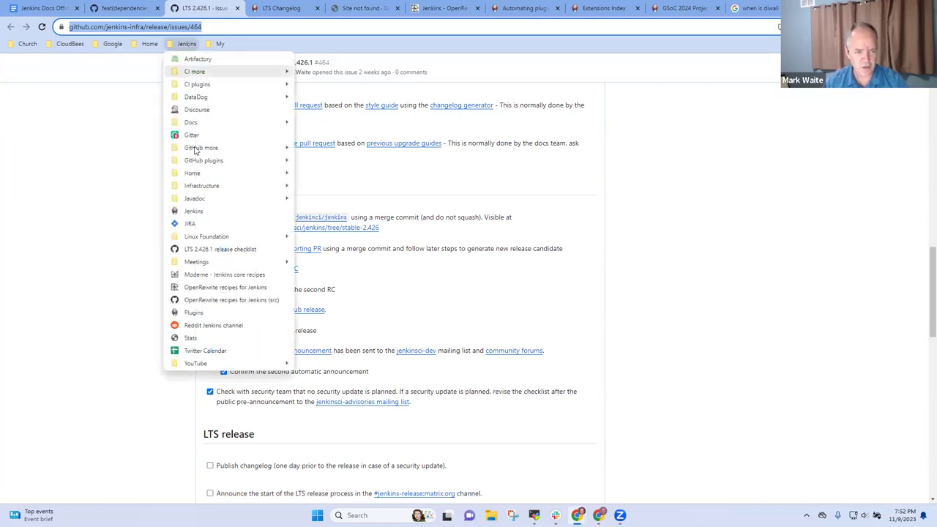
click(197, 210)
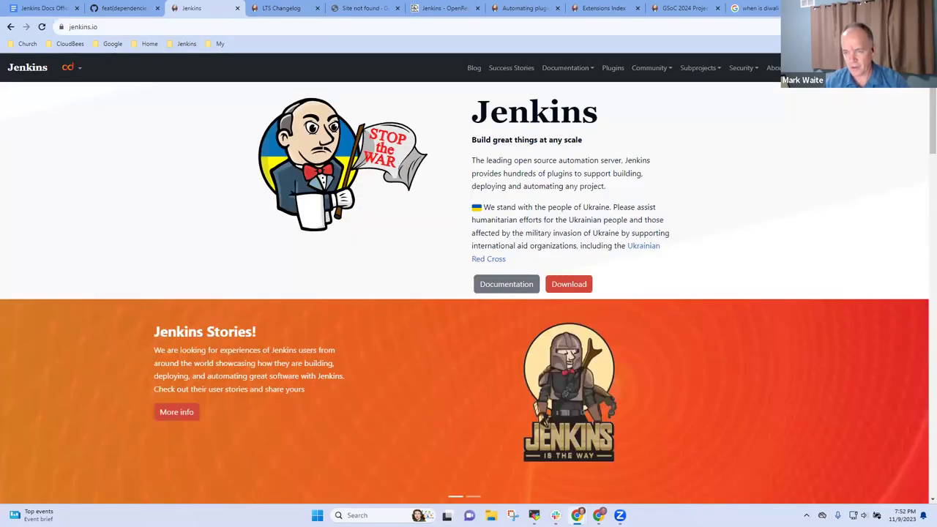
key(ctrl+k)
text(chh)
key(BackSpace)
text(oosing)
key(Return)
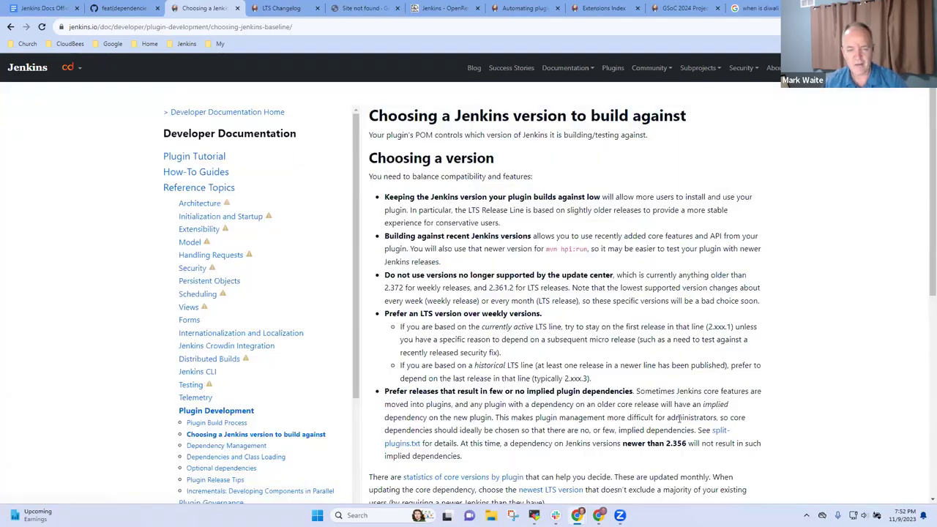
Review the version guidance and highlight 2.387.3 and 2.401.3, followed by 2.414.3, under Currently recommended versions.
scroll(774, 226, down, 2)
scroll(812, 215, up, 2)
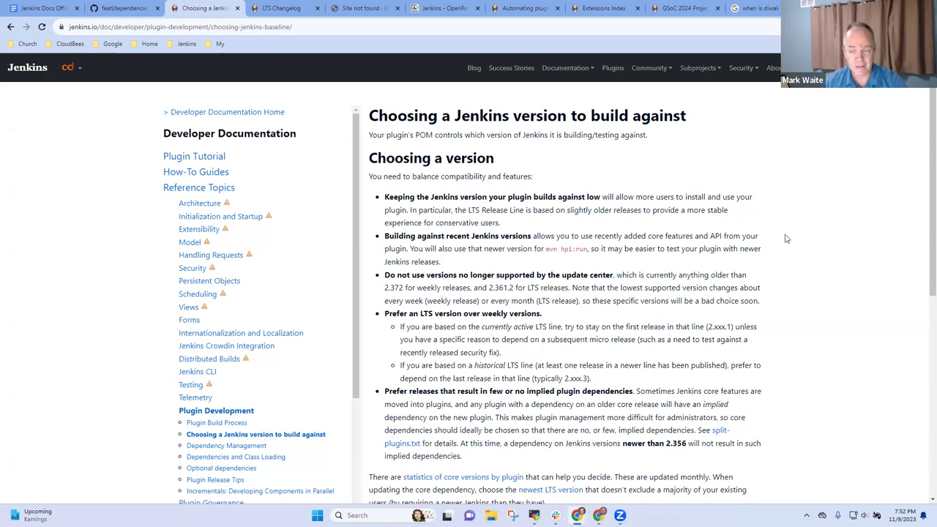
scroll(924, 343, down, 2)
scroll(923, 342, down, 2)
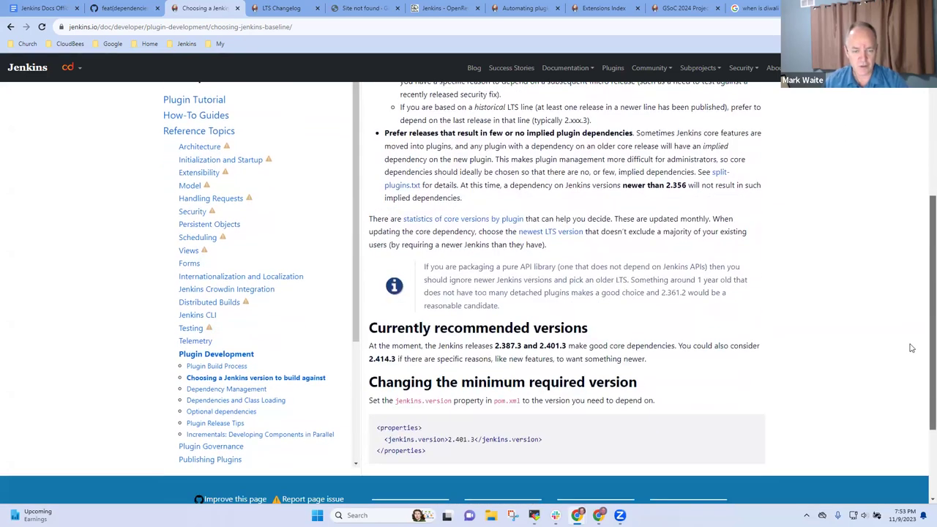
drag(495, 347, 567, 348)
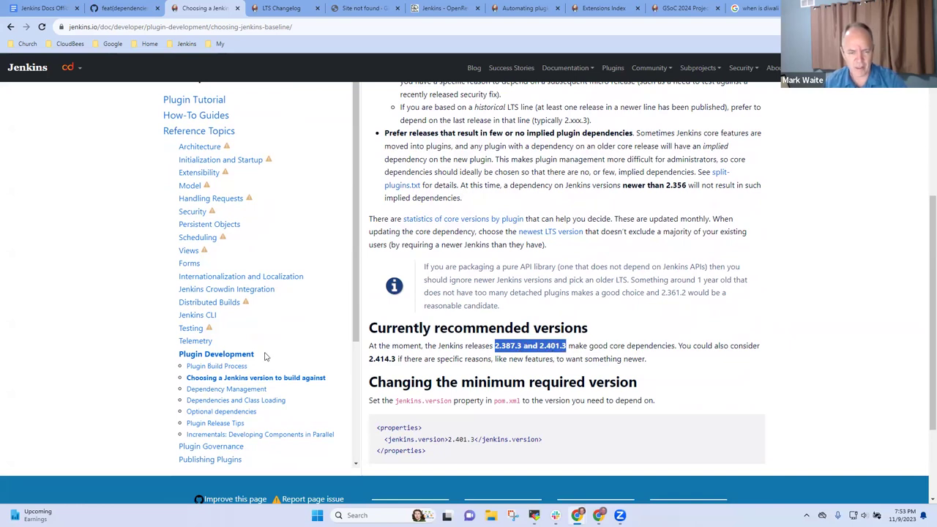
drag(370, 358, 400, 359)
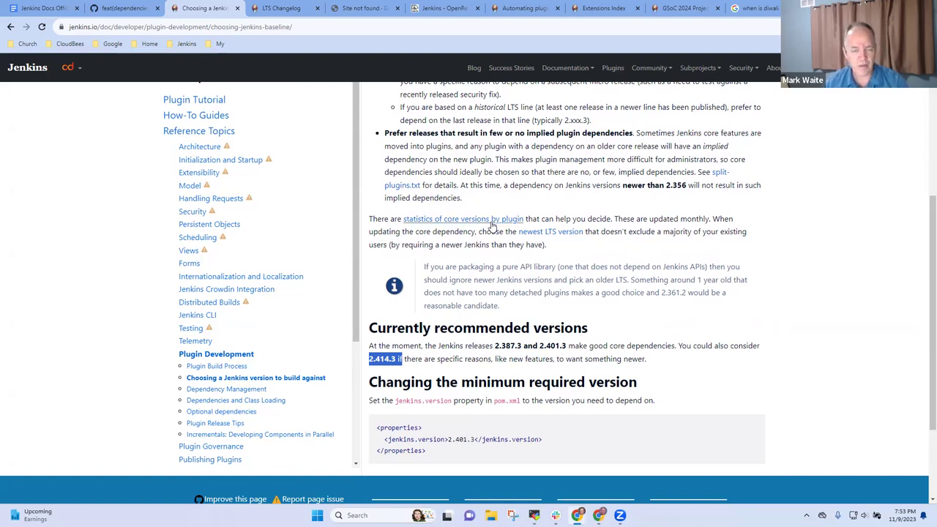
Highlight the LTS version 2.361.2 in the bullet about versions no longer supported by the update center, and clear the selection.
scroll(483, 220, up, 4)
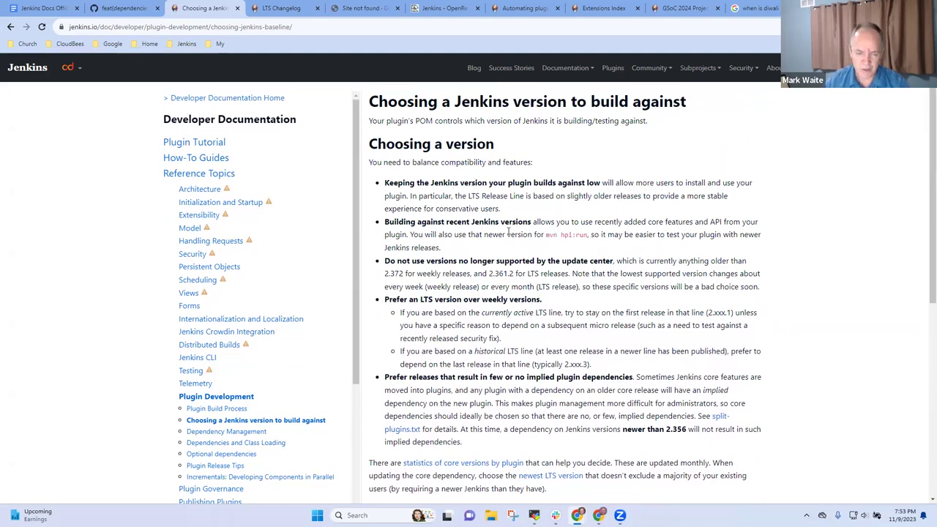
double_click(492, 273)
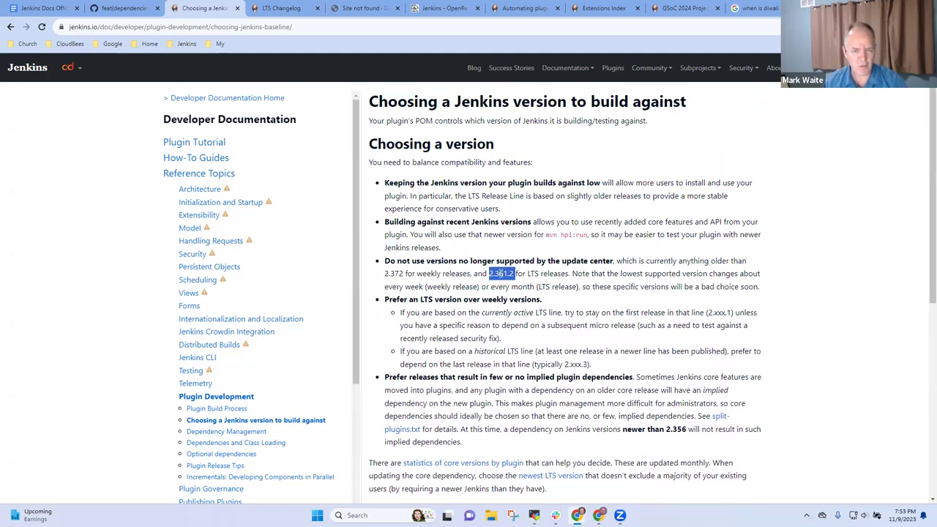
click(774, 279)
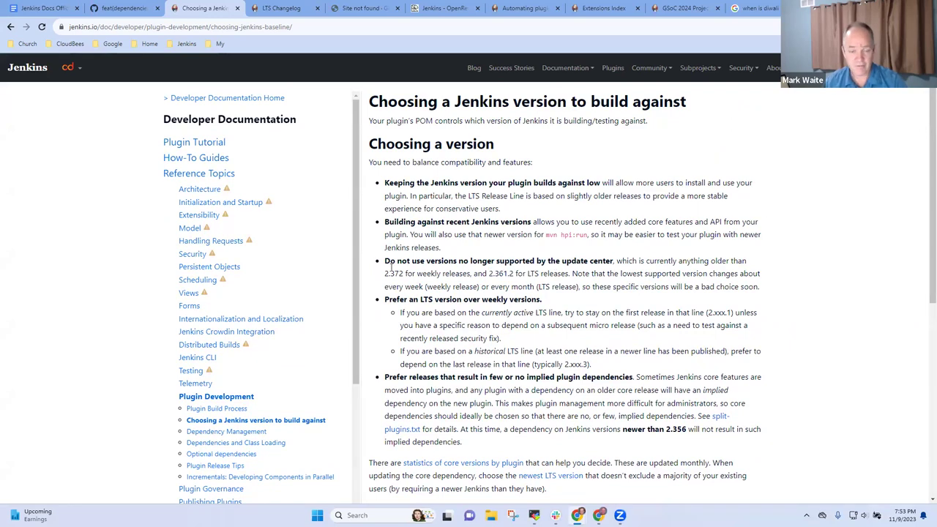
Highlight 2.361.2 in the version guidance, check the versioned docs notes in the Jenkins Docs Office Hours agenda, and return to the guidance page.
double_click(492, 273)
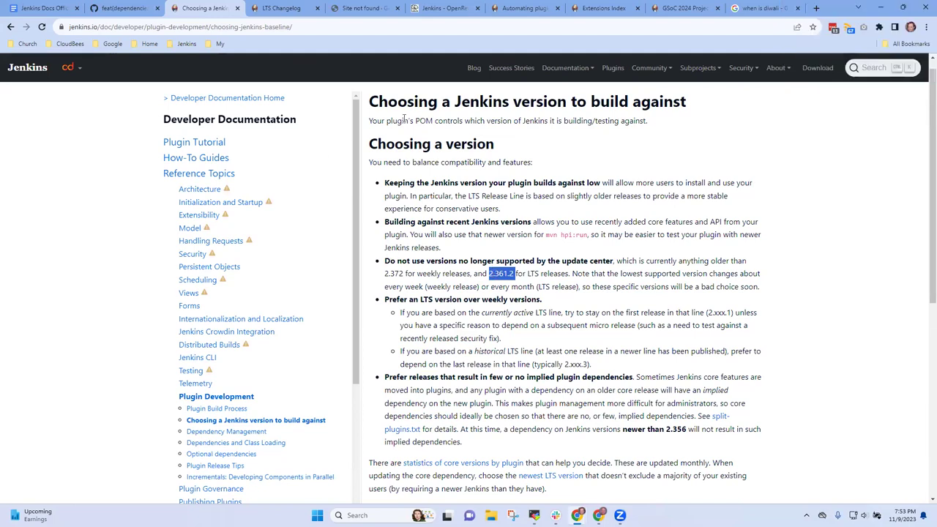
click(53, 11)
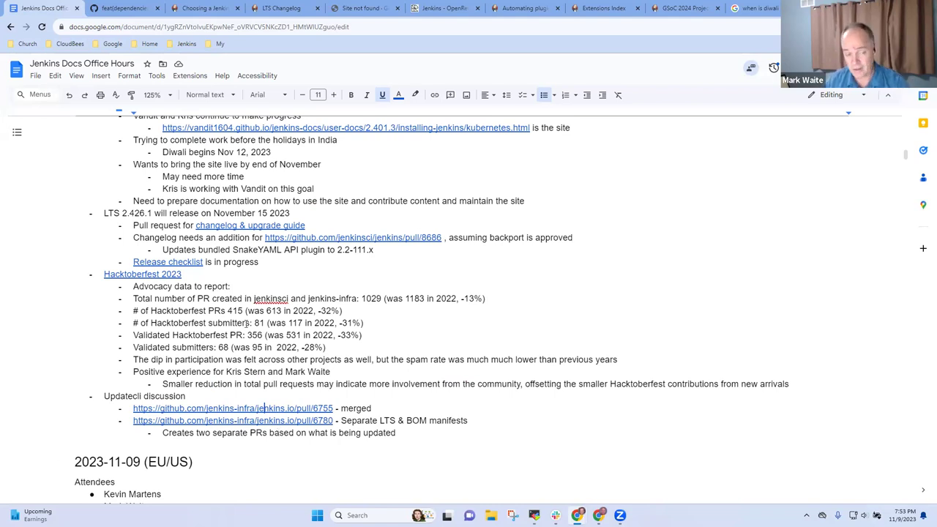
scroll(260, 332, up, 3)
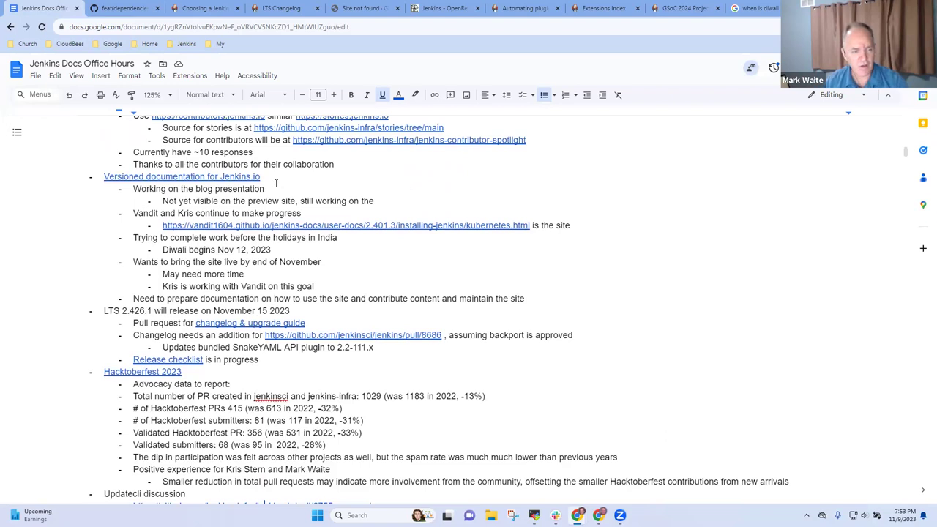
click(141, 8)
click(207, 9)
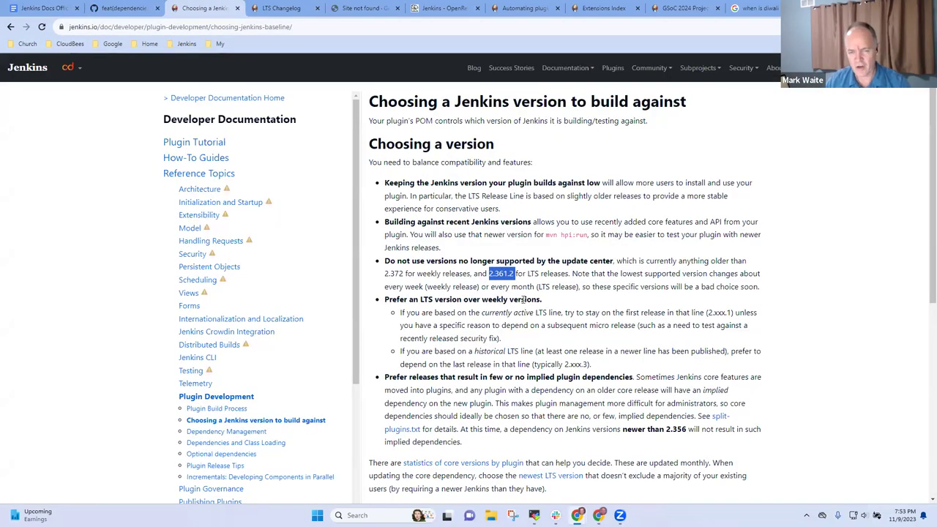
Highlight 2.372 in the unsupported versions bullet and open the page's source file for editing on GitHub.
double_click(389, 273)
drag(928, 271, 835, 442)
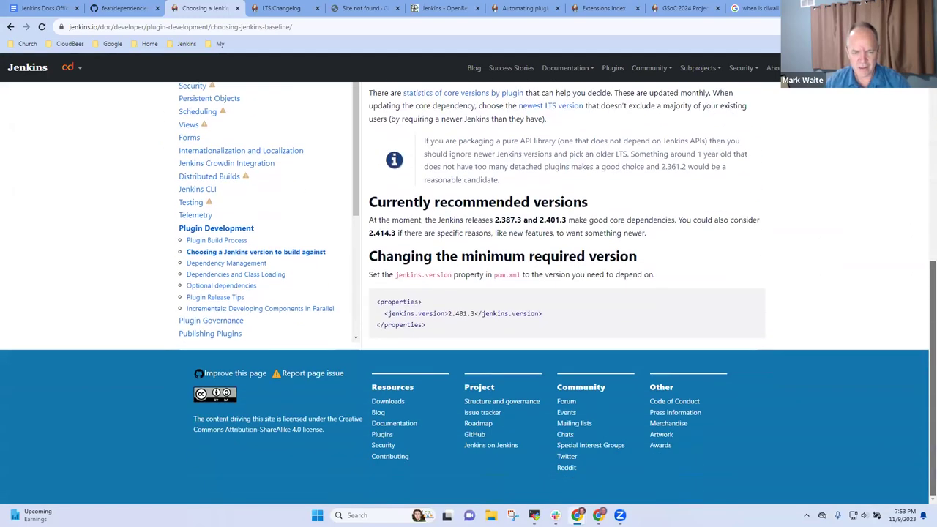
click(243, 374)
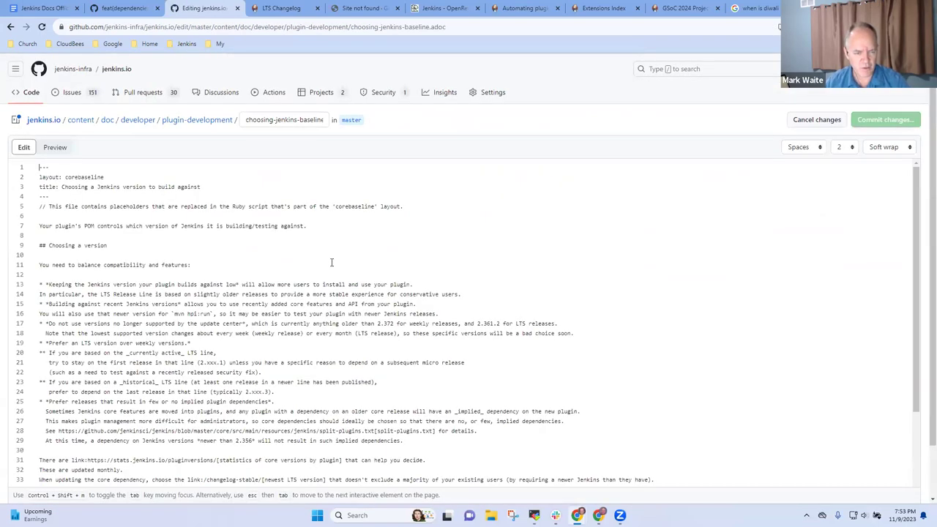
Search the source for RELEASE and highlight the sentence recommending 2.387.3 and 2.401.3 under Currently recommended versions.
key(ctrl+f)
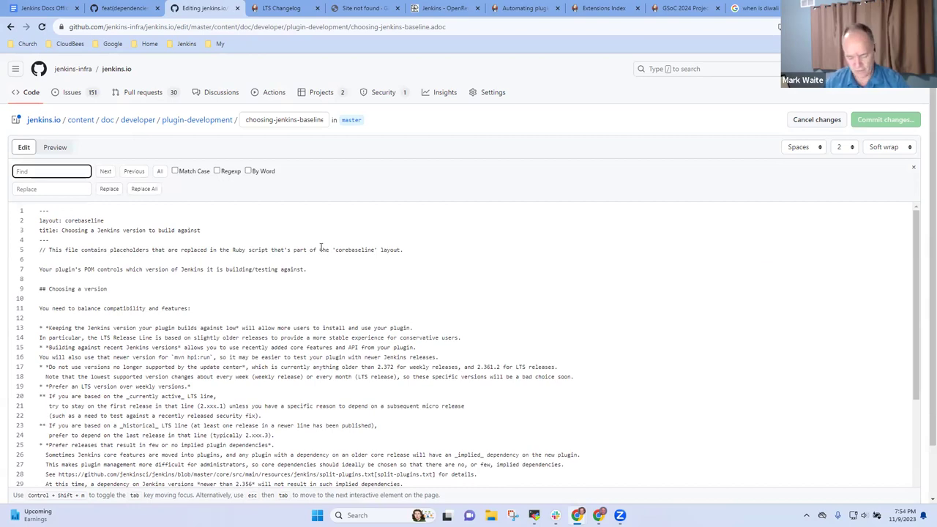
text(RELEASE)
key(Return)
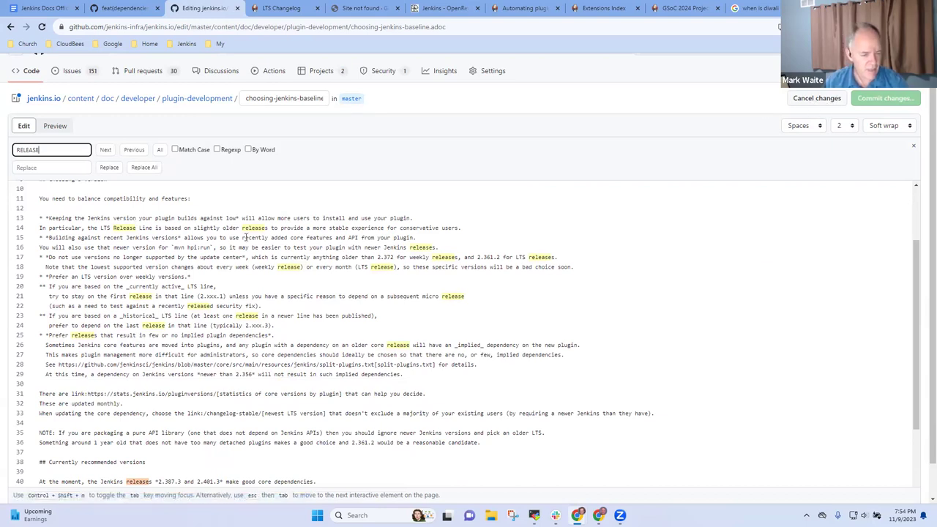
scroll(249, 237, down, 4)
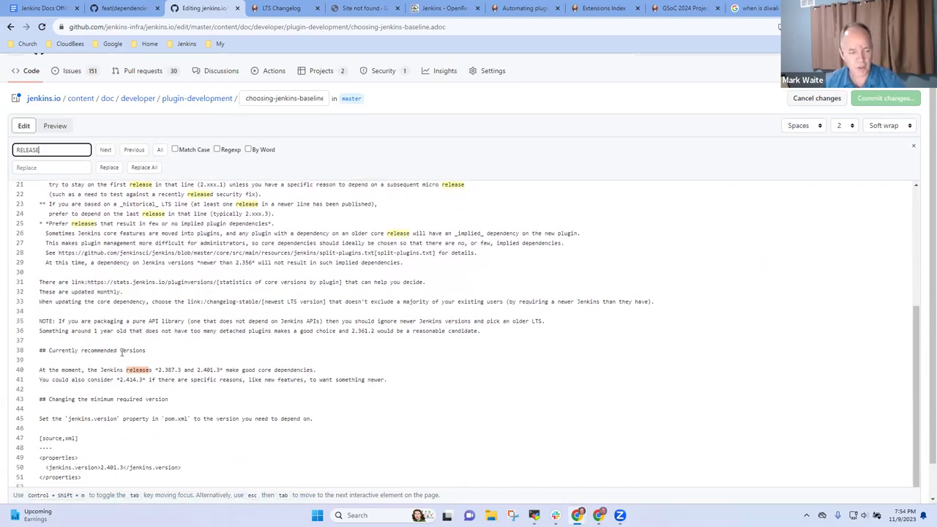
drag(39, 370, 318, 371)
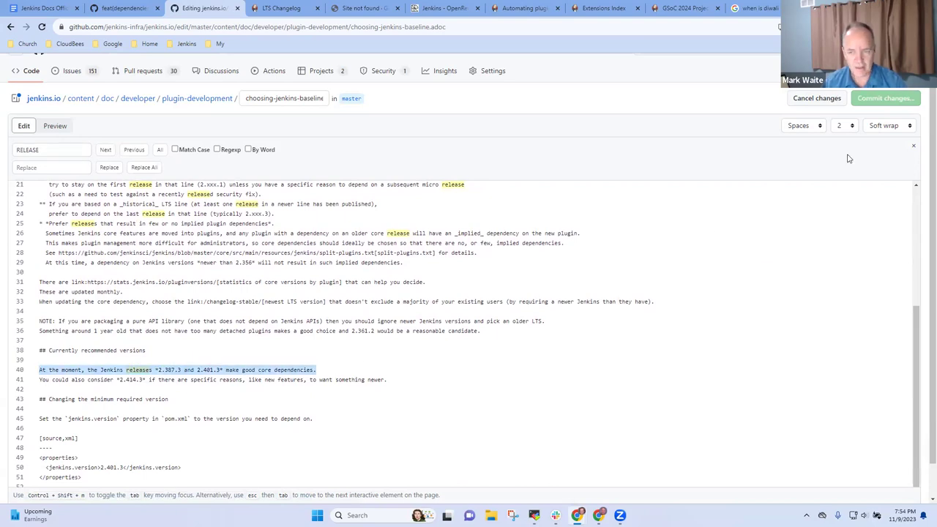
Cancel editing and open the commit history of choosing-jenkins-baseline.adoc, briefly viewing the Oct 19, 2023 commit before returning to the list.
click(828, 97)
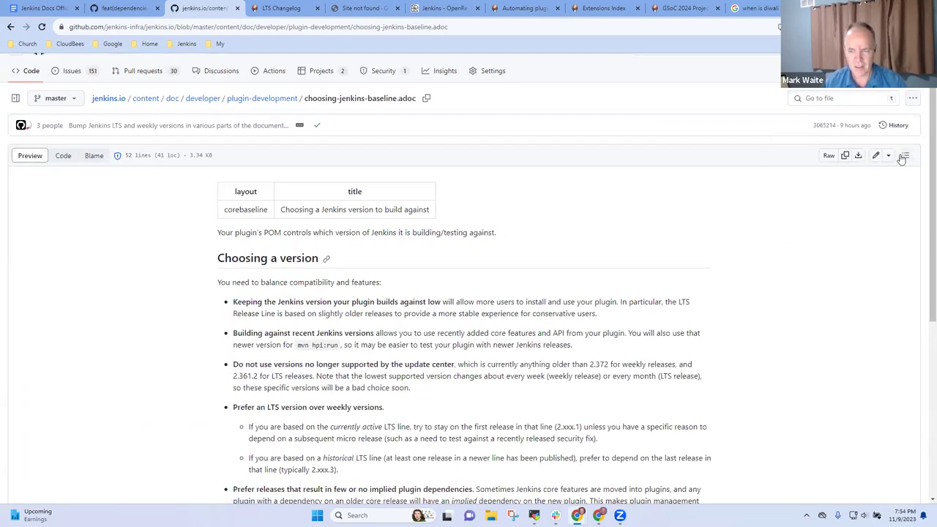
click(895, 127)
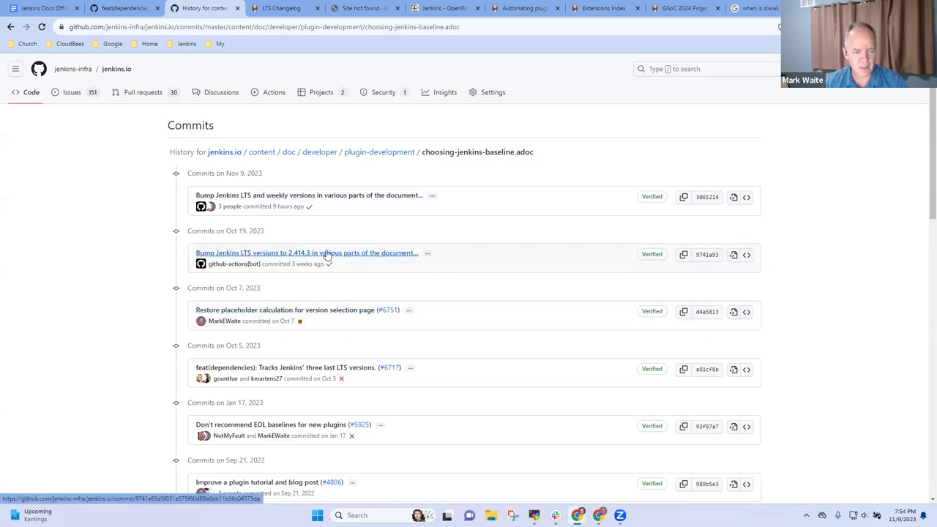
click(327, 254)
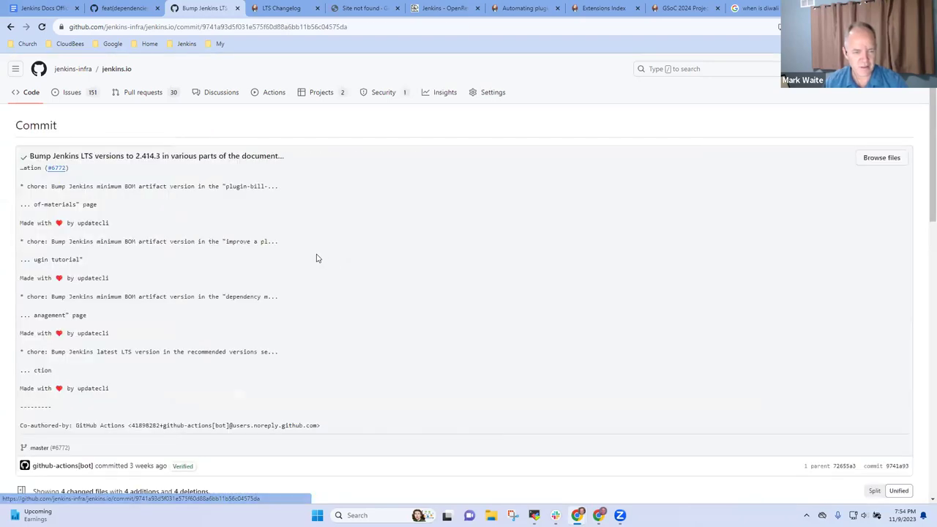
click(11, 27)
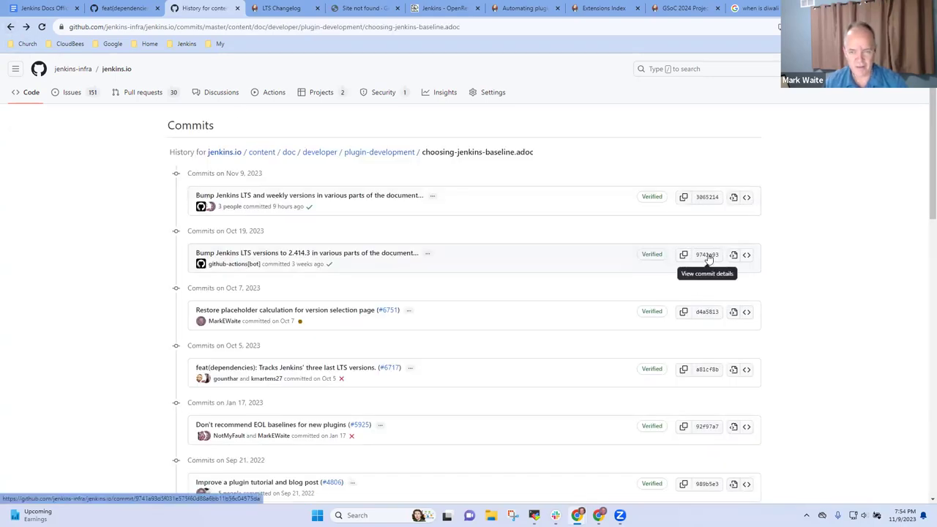
Open commit 9741a93 from the history and examine its changes to the four documentation files.
click(708, 257)
scroll(293, 236, down, 5)
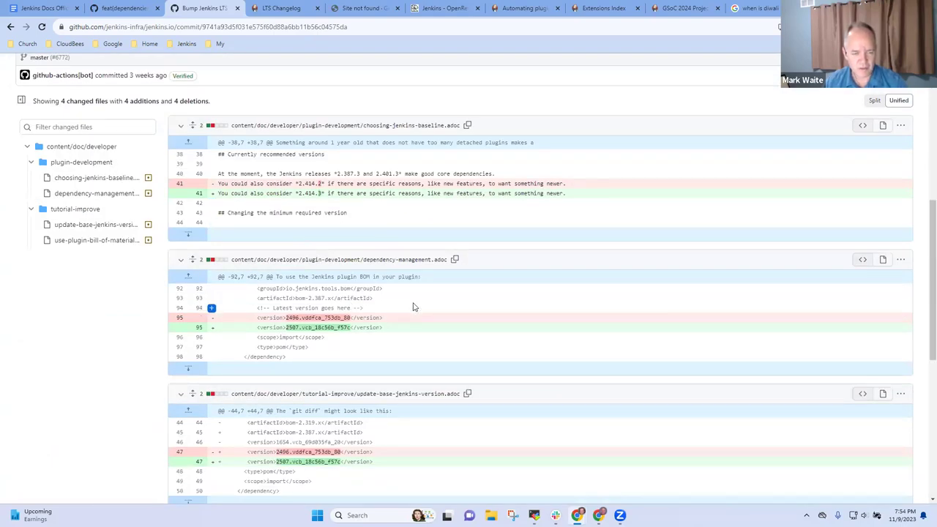
scroll(439, 309, down, 4)
scroll(449, 315, down, 1)
scroll(439, 318, up, 7)
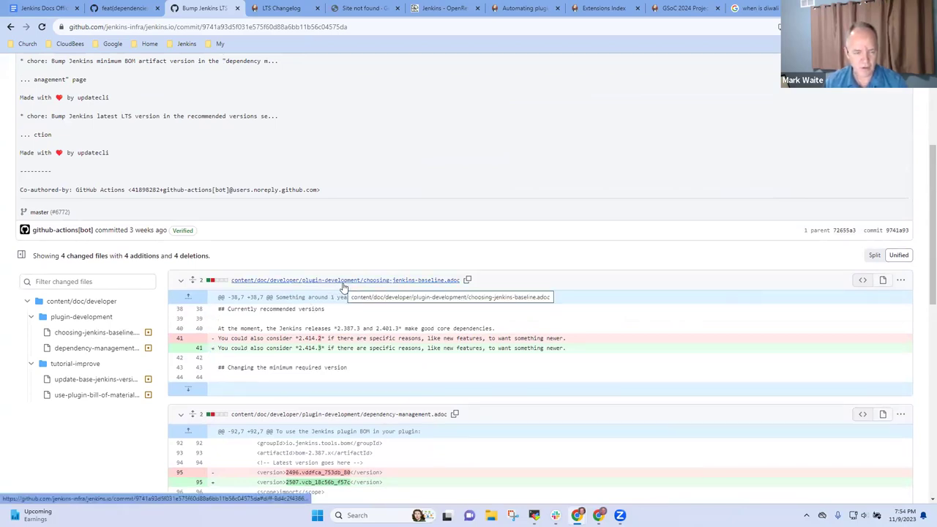
Open choosing-jenkins-baseline.adoc as of commit 9741a93 in a separate browser tab and view its Choosing a version section.
click(900, 282)
right_click(846, 325)
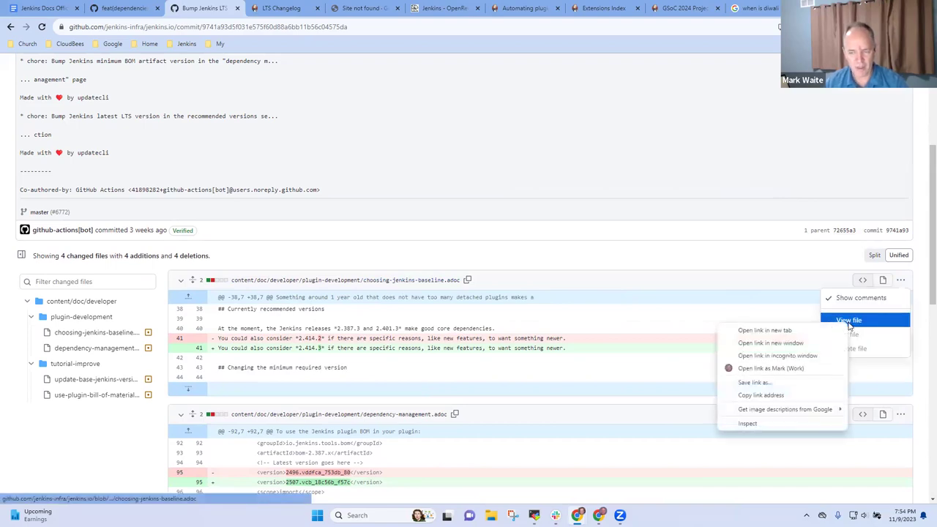
click(765, 330)
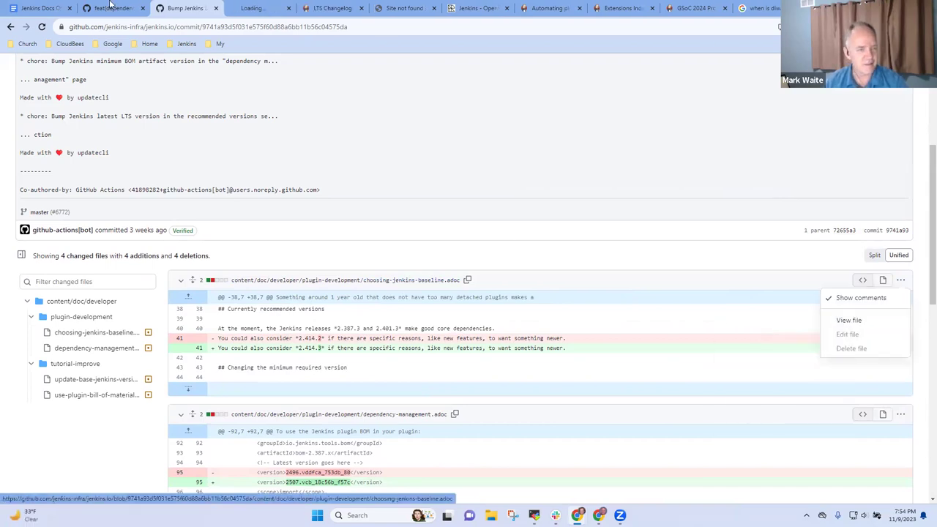
click(245, 10)
scroll(429, 379, down, 1)
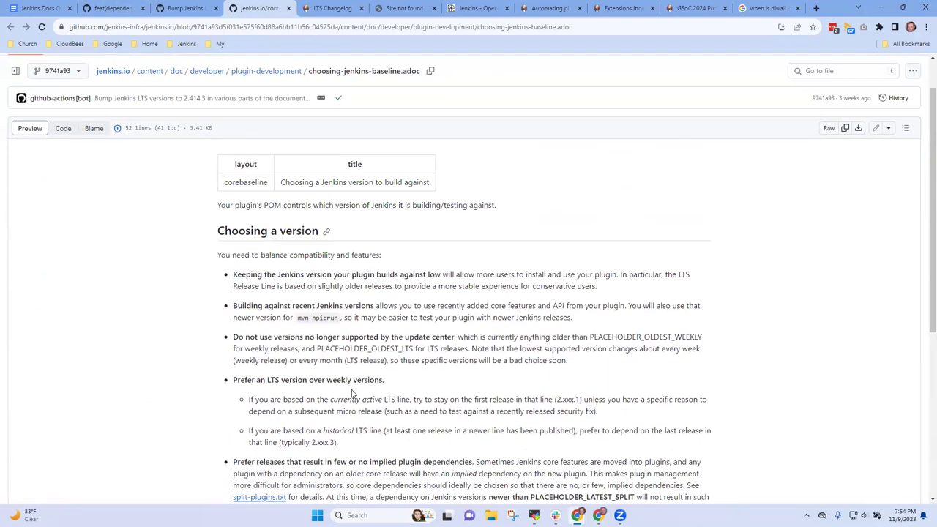
Highlight PLACEHOLDER_OLDEST_LTS and PLACEHOLDER_OLDEST_WEEKLY in turn in the bullet about unsupported versions, ending on the LTS placeholder.
double_click(338, 349)
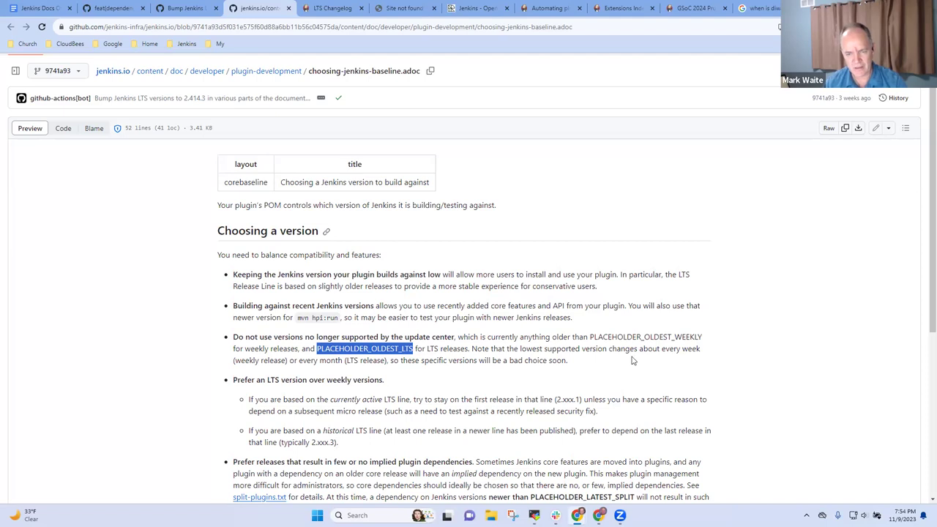
double_click(609, 339)
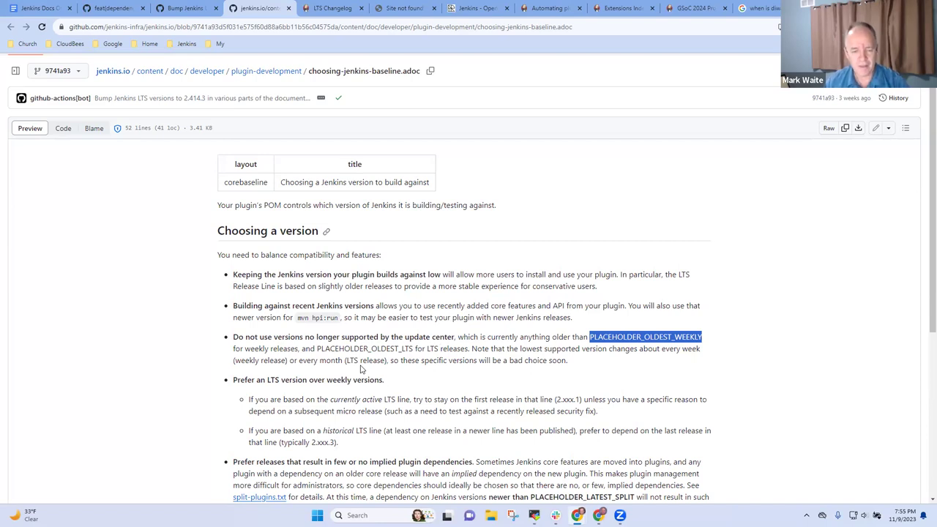
click(593, 339)
double_click(657, 336)
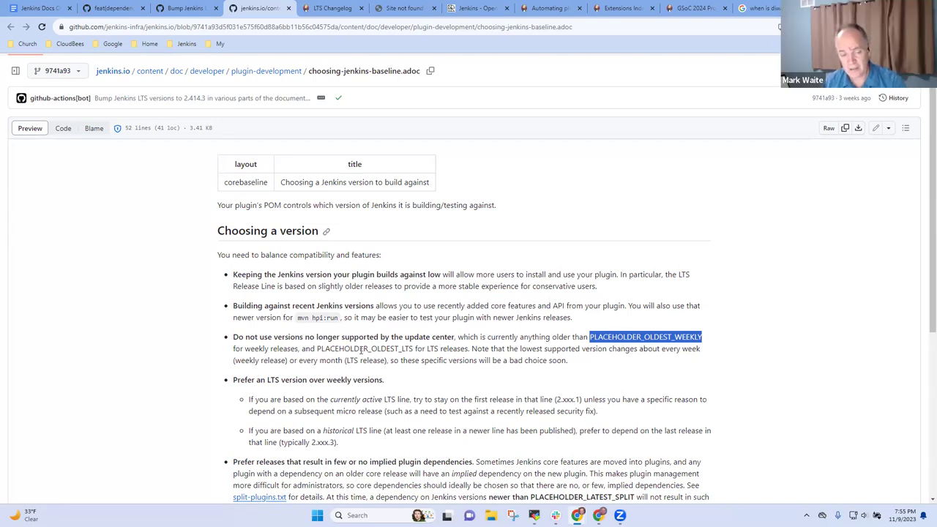
double_click(360, 349)
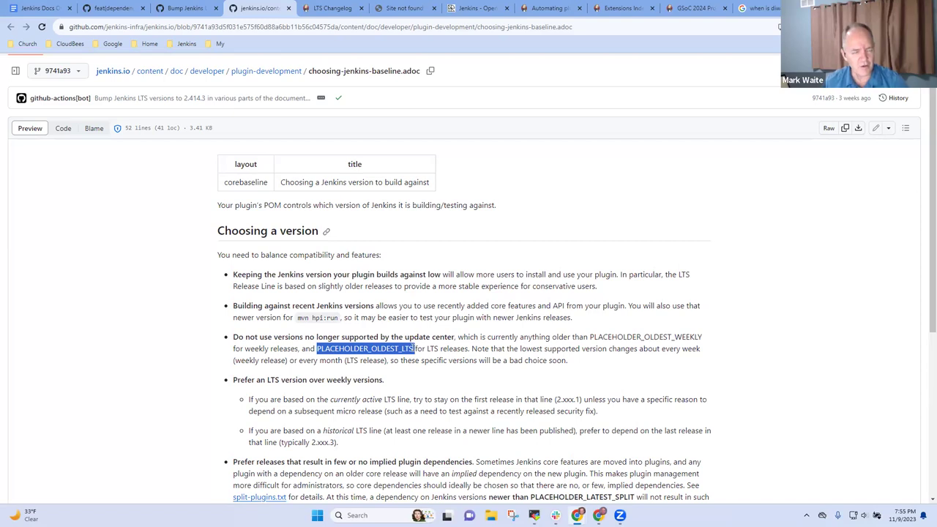
Clear the selection near the file path and highlight PLACEHOLDER_OLDEST_LTS again in the unsupported versions bullet.
click(404, 71)
drag(404, 71, 165, 81)
click(442, 87)
click(494, 87)
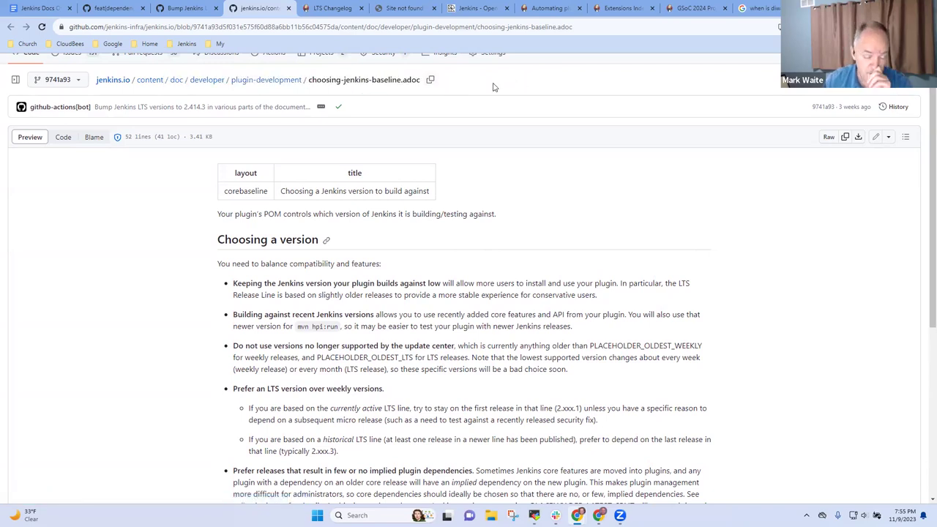
double_click(365, 359)
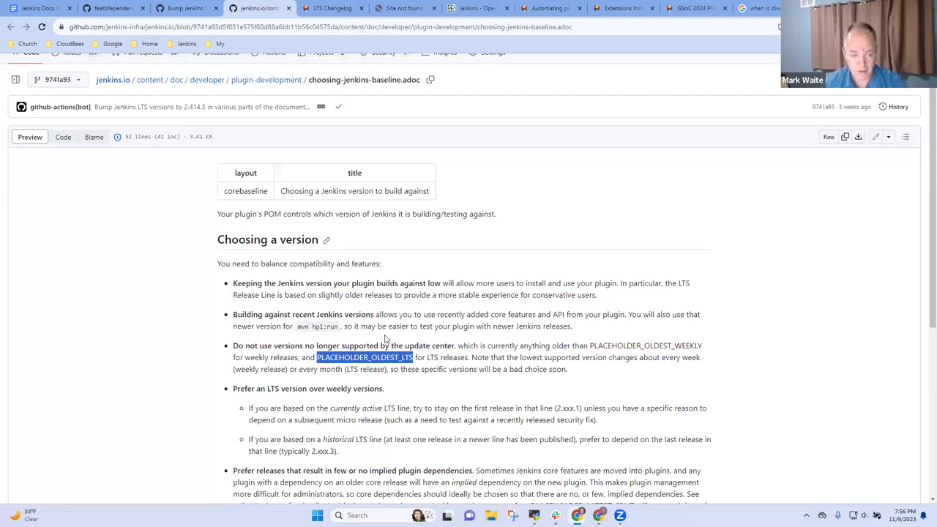
Return to the office hours agenda and place the cursor after "Creates two separate PRs based on what is being updated".
click(33, 10)
scroll(363, 339, down, 2)
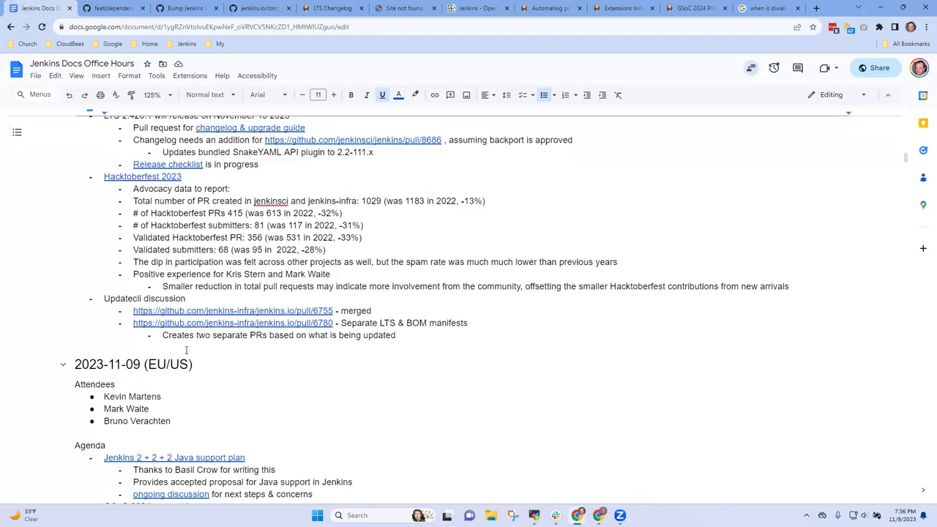
click(401, 335)
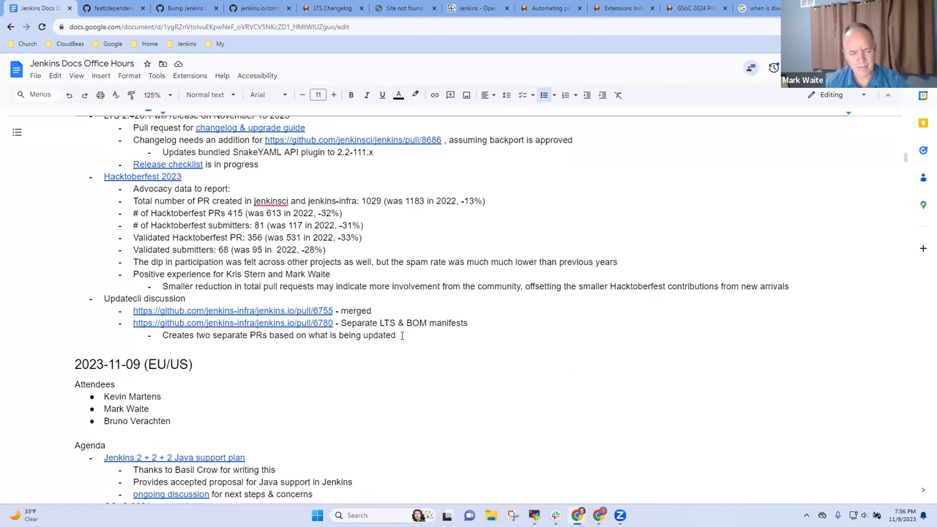